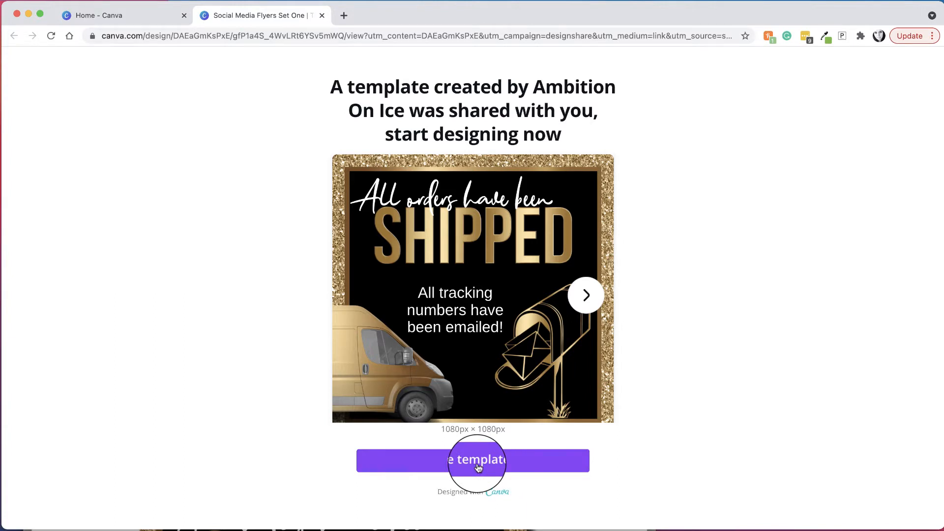
Preview the shared Social Media Flyers Set One template, open an editable copy of it, and dismiss the Elements introduction
{"action": "left_click", "coordinate": [586, 297]}
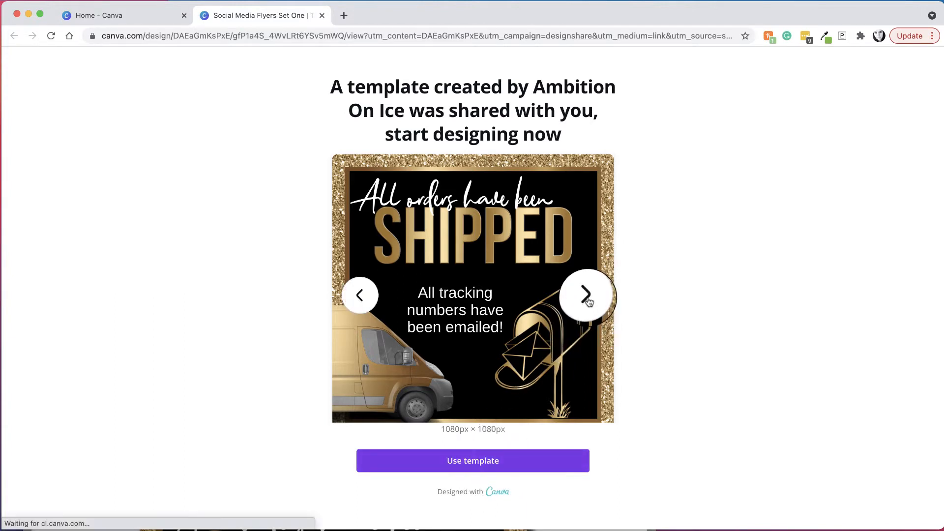
{"action": "left_click", "coordinate": [587, 298]}
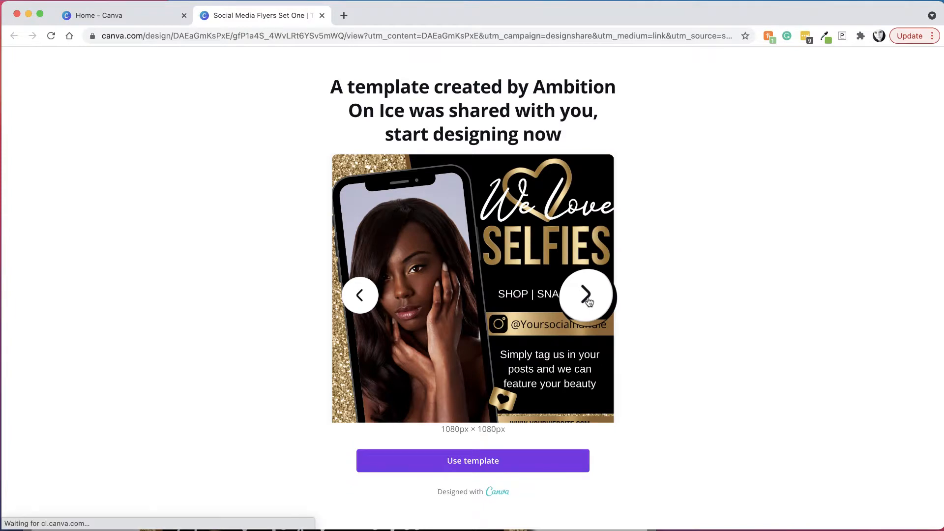
{"action": "left_click", "coordinate": [587, 297]}
{"action": "left_click", "coordinate": [587, 297]}
{"action": "left_click", "coordinate": [588, 297]}
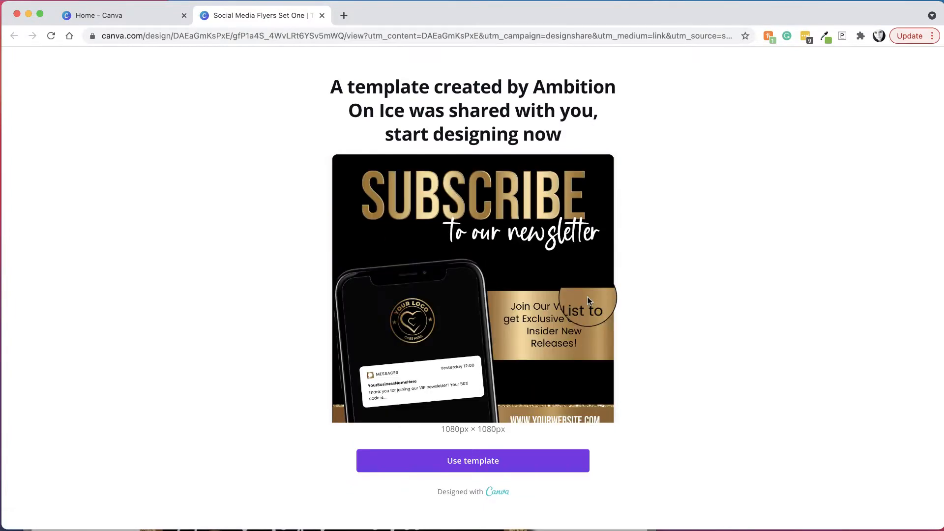
{"action": "left_click", "coordinate": [467, 463]}
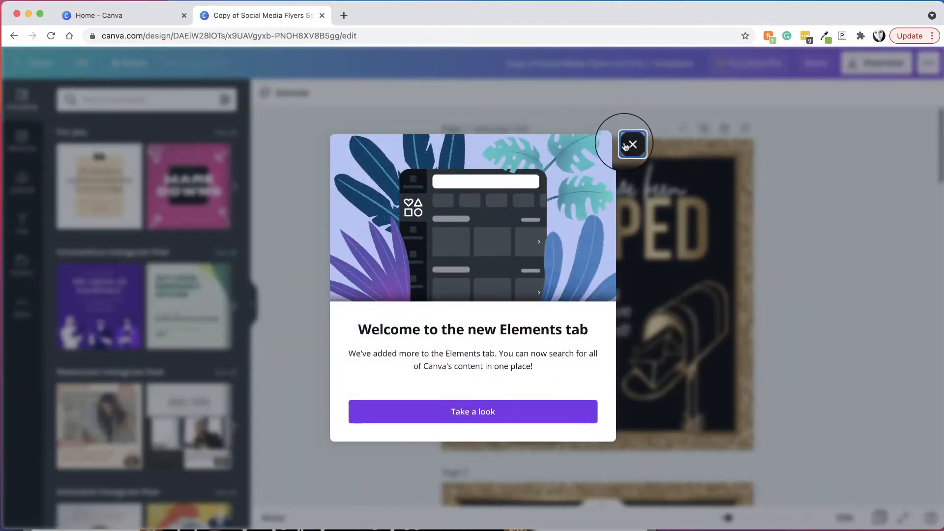
{"action": "left_click", "coordinate": [629, 143]}
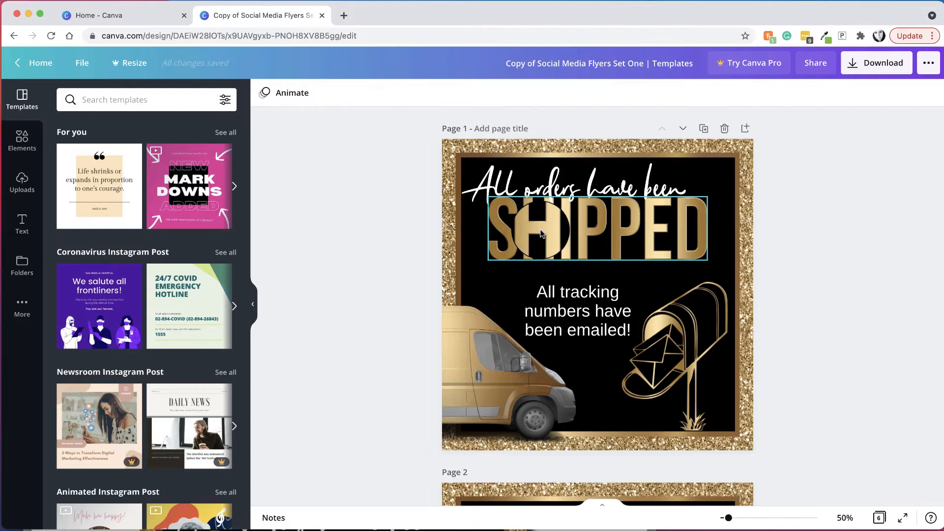
Refresh the Canva home page, check Your designs for the copied flyer set, and return to the open design
{"action": "left_click", "coordinate": [144, 16]}
{"action": "left_click", "coordinate": [50, 35]}
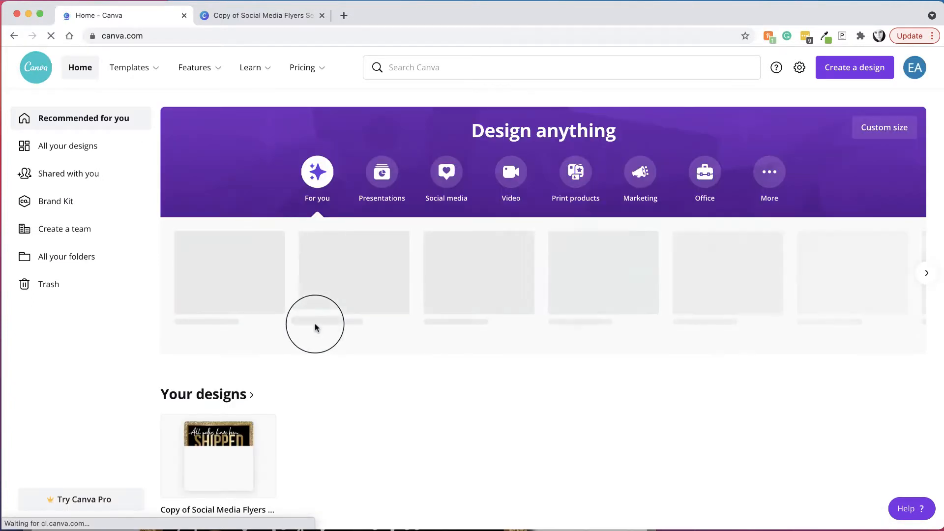
{"action": "scroll", "coordinate": [272, 358], "scroll_direction": "down", "scroll_amount": 2}
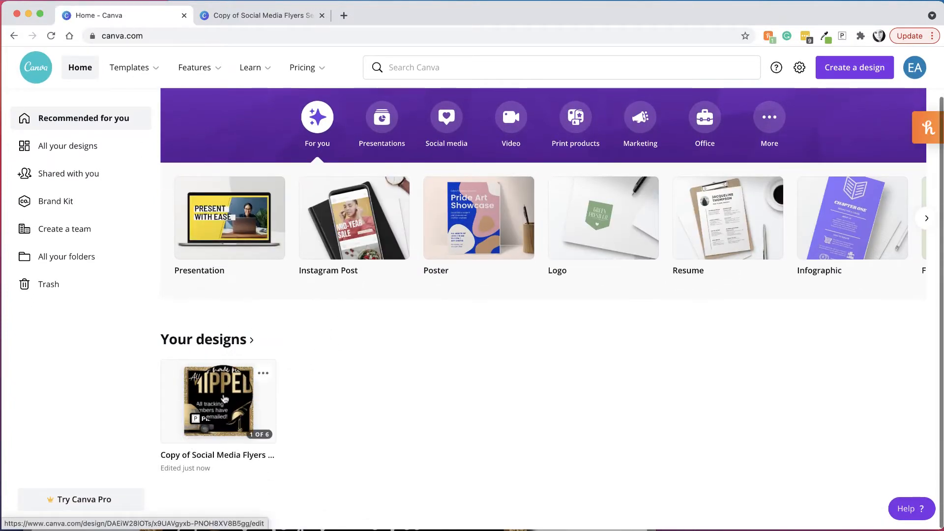
{"action": "left_click", "coordinate": [281, 16]}
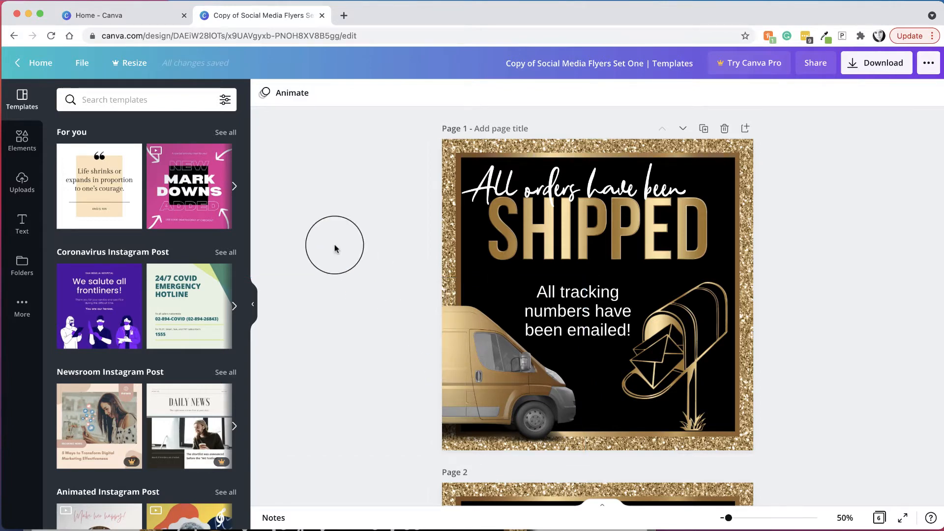
Upload the two Midnight Minks logo images, one on navy and one with a transparent background, from the recent downloads
{"action": "left_click", "coordinate": [21, 187]}
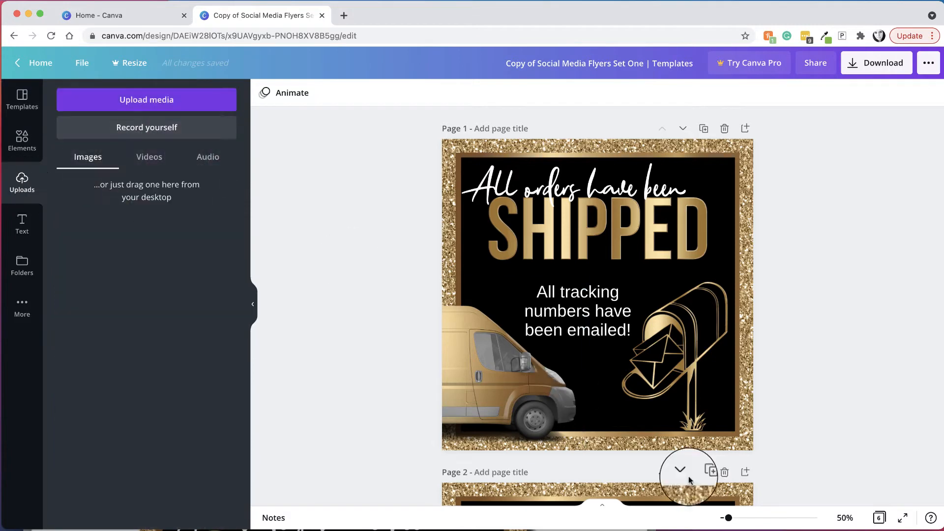
{"action": "left_click", "coordinate": [674, 530]}
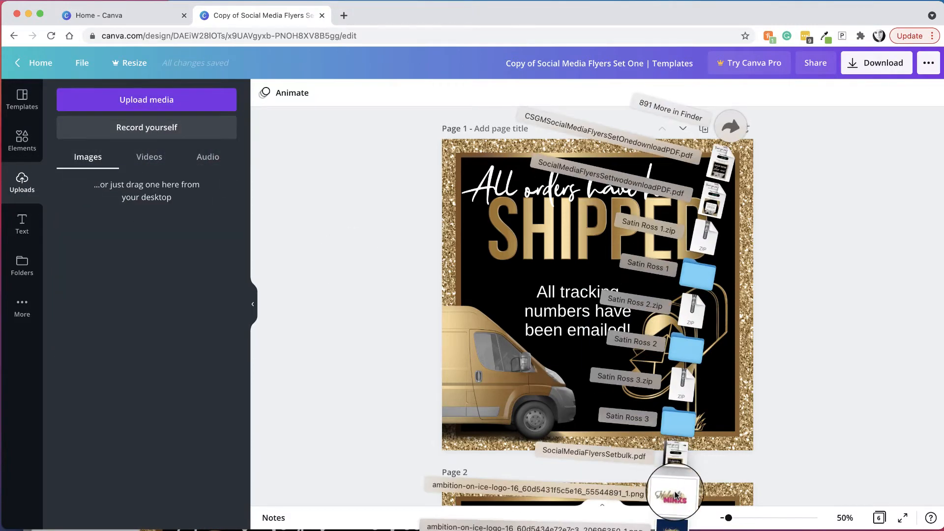
{"action": "left_click_drag", "start_coordinate": [674, 492], "coordinate": [224, 374]}
{"action": "left_click", "coordinate": [673, 530]}
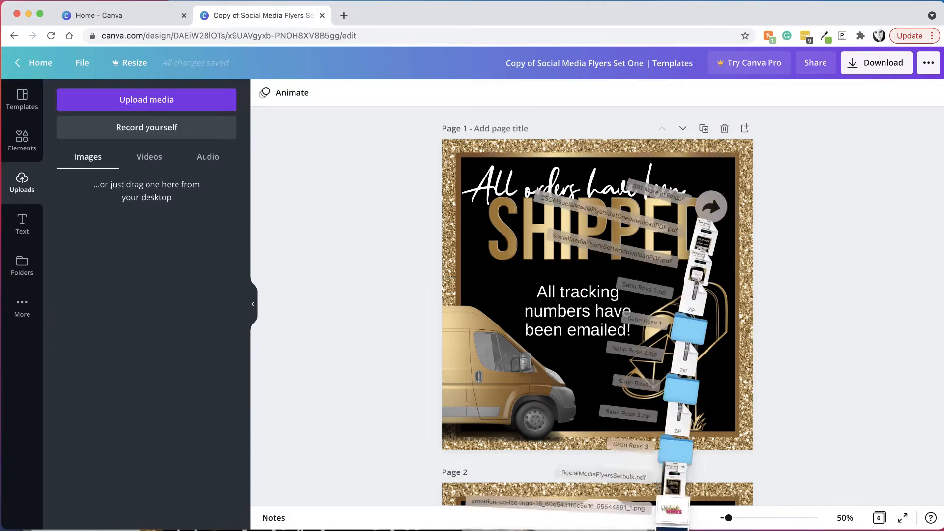
{"action": "left_click_drag", "start_coordinate": [672, 523], "coordinate": [192, 347]}
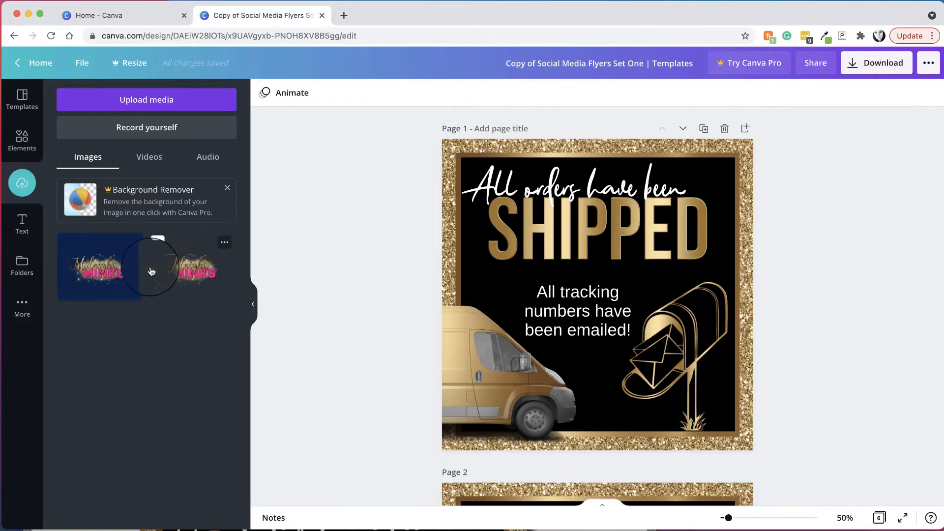
Place the navy-background Midnight Minks logo on page 1 and bring it to the front
{"action": "left_click_drag", "start_coordinate": [189, 265], "coordinate": [88, 298]}
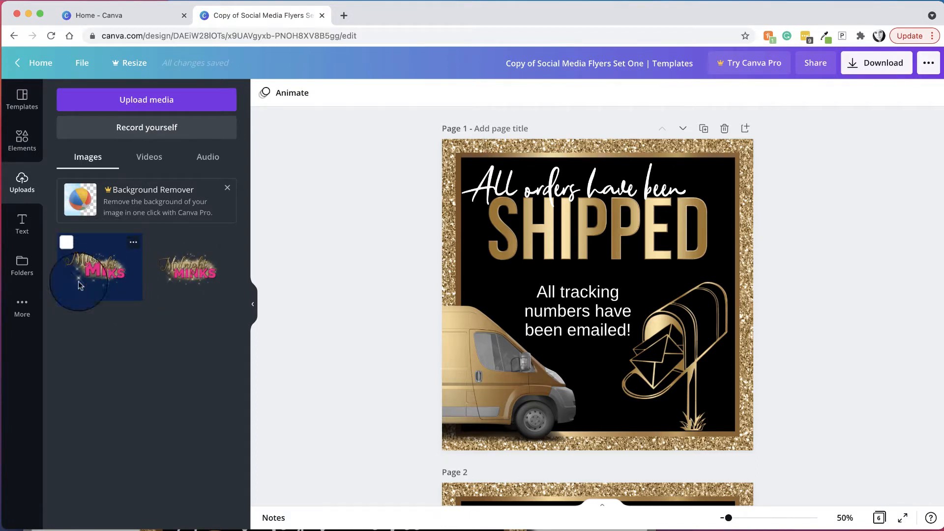
{"action": "left_click", "coordinate": [87, 297]}
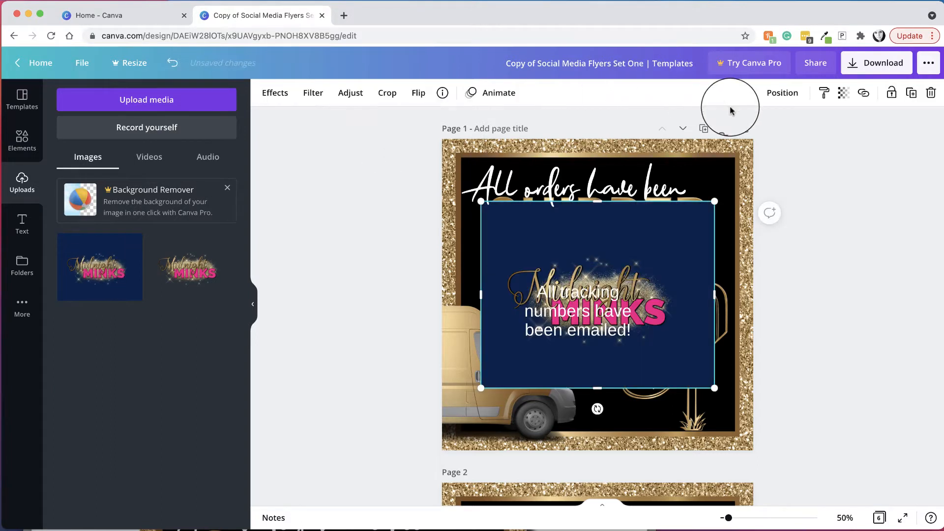
{"action": "left_click", "coordinate": [786, 98]}
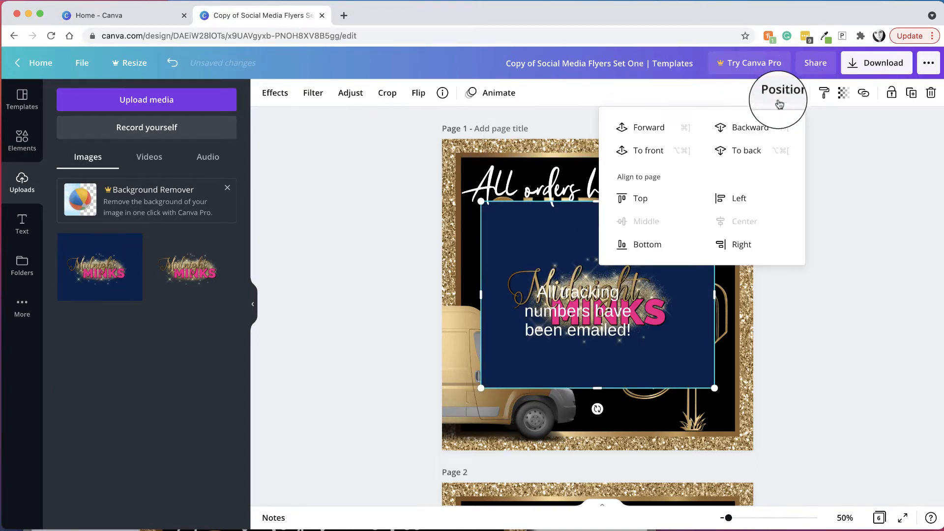
{"action": "left_click", "coordinate": [667, 153]}
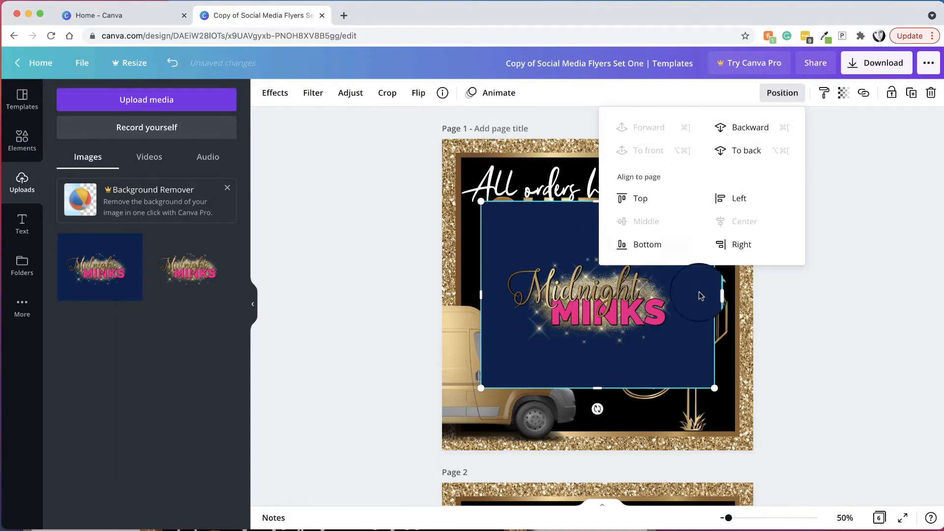
{"action": "left_click", "coordinate": [517, 250]}
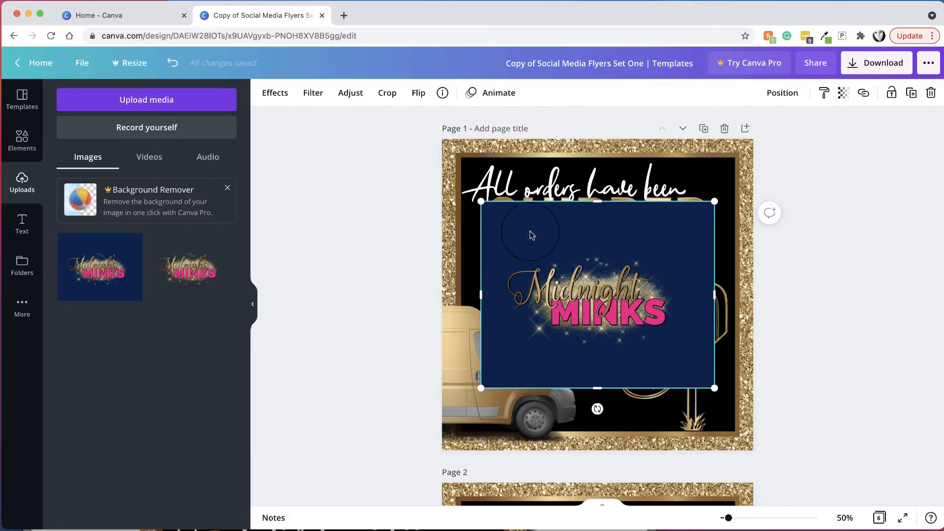
Look over the other flyer pages, and move the logo on page 1 down and to the right, partly past the page edge
{"action": "scroll", "coordinate": [632, 427], "scroll_direction": "down", "scroll_amount": 2}
{"action": "scroll", "coordinate": [633, 432], "scroll_direction": "down", "scroll_amount": 20}
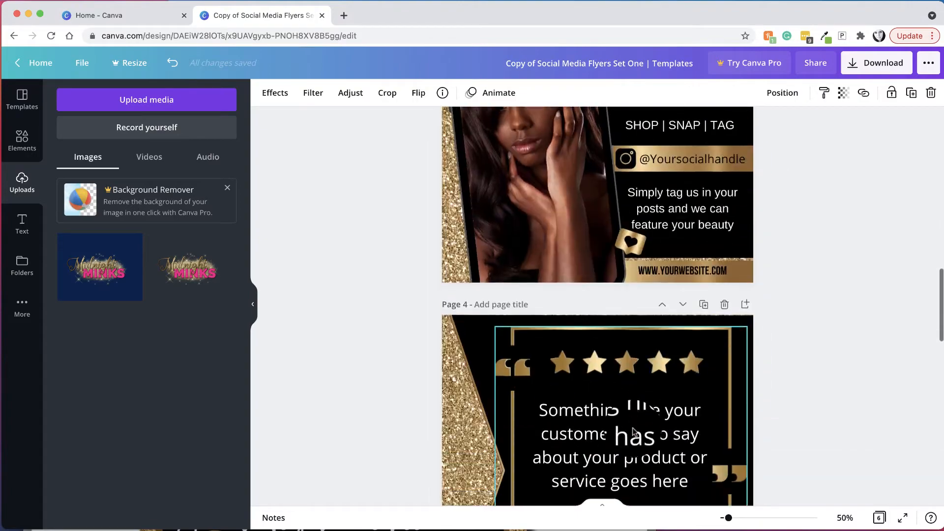
{"action": "scroll", "coordinate": [632, 427], "scroll_direction": "up", "scroll_amount": 20}
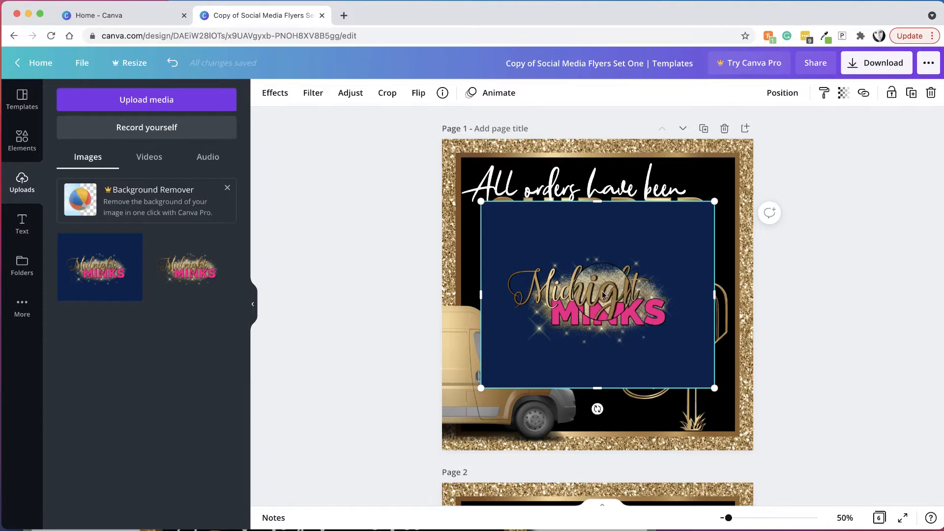
{"action": "left_click_drag", "start_coordinate": [564, 279], "coordinate": [642, 310]}
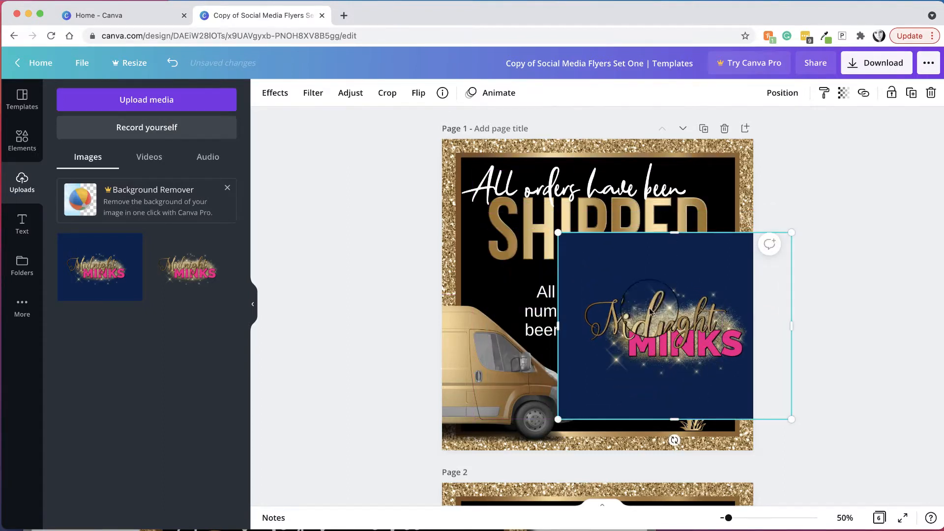
Sample the navy background color of the logo with the Eye Dropper extension
{"action": "left_click", "coordinate": [825, 36]}
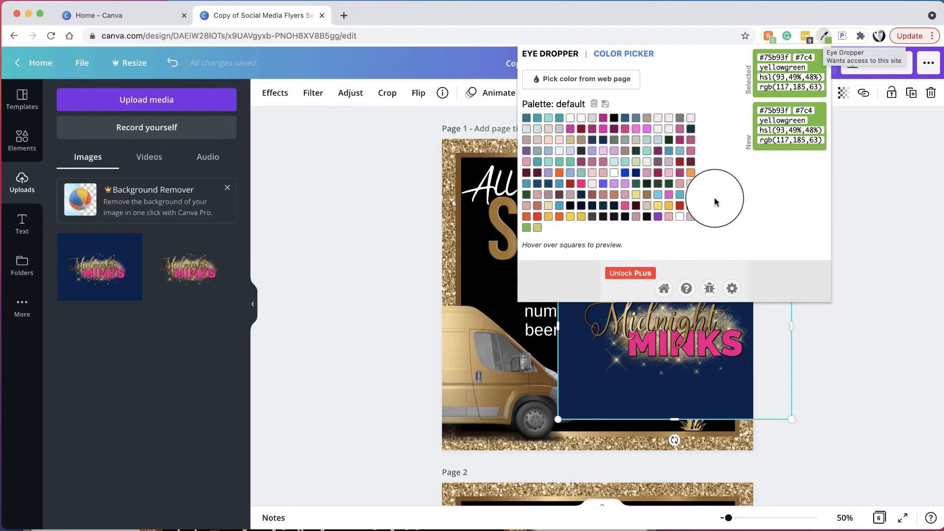
{"action": "left_click", "coordinate": [860, 223]}
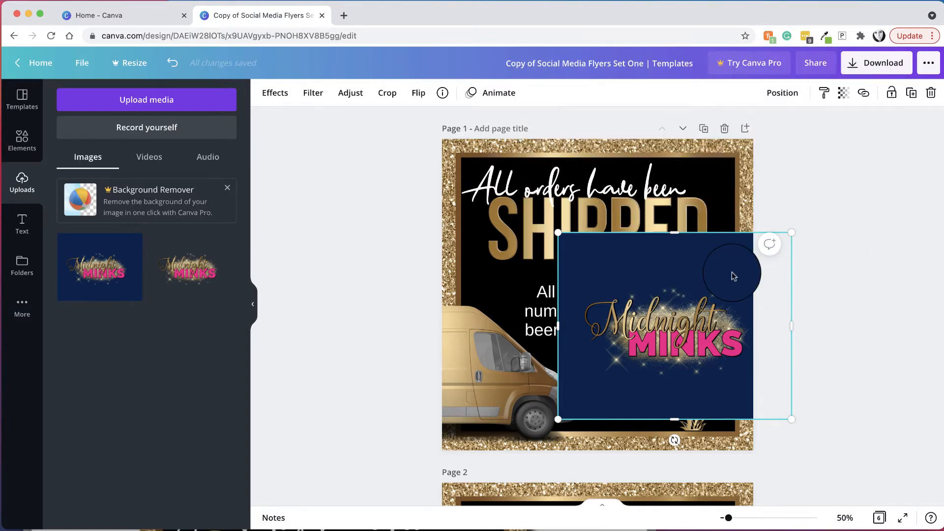
{"action": "left_click", "coordinate": [826, 39]}
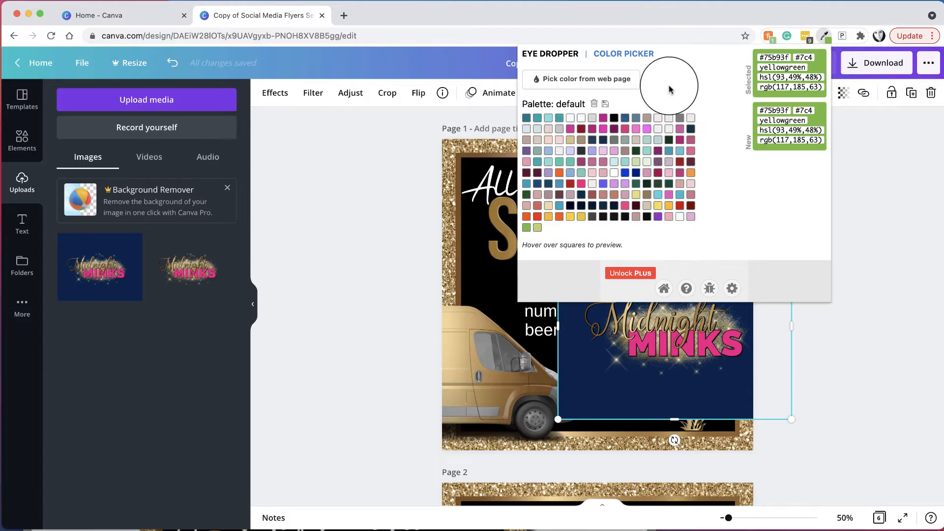
{"action": "left_click", "coordinate": [600, 80]}
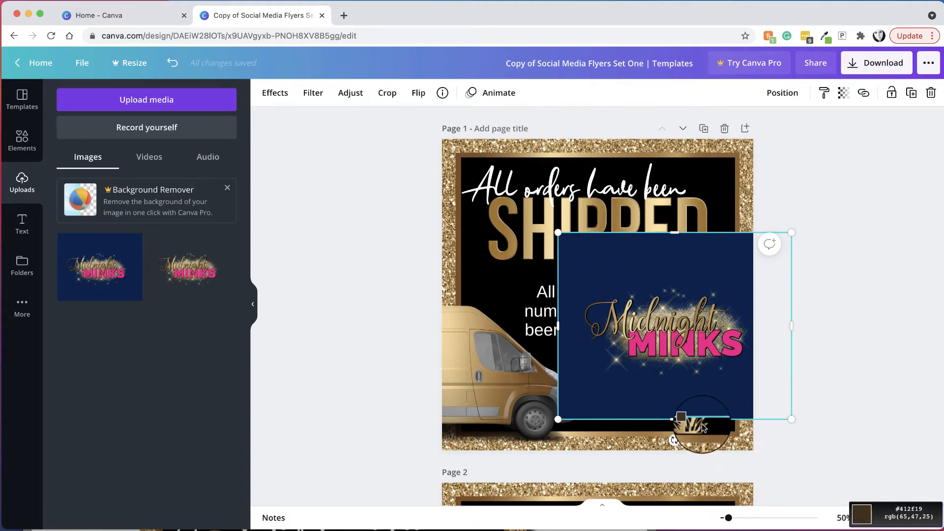
{"action": "left_click", "coordinate": [663, 256]}
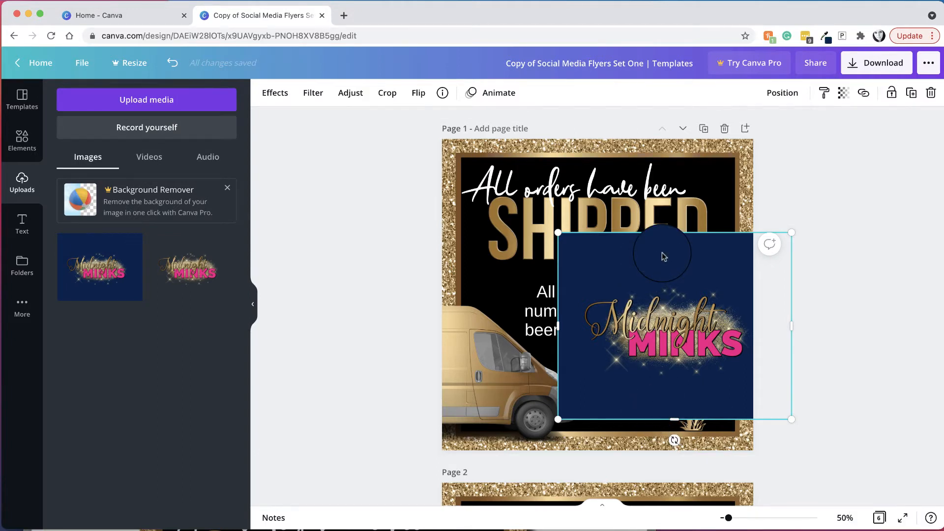
Sample the pink of the logo's MINKS lettering with the Eye Dropper extension, and delete the logo from page 1
{"action": "left_click", "coordinate": [826, 37]}
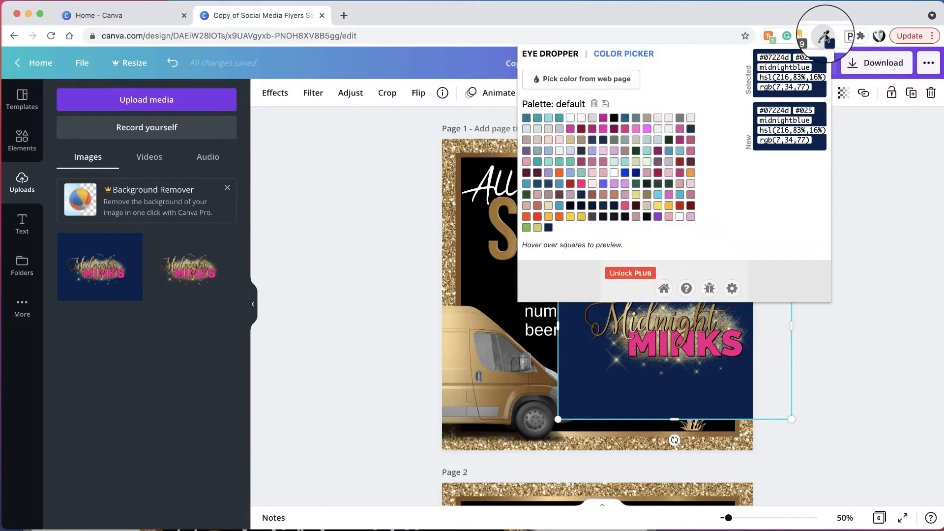
{"action": "left_click", "coordinate": [631, 84]}
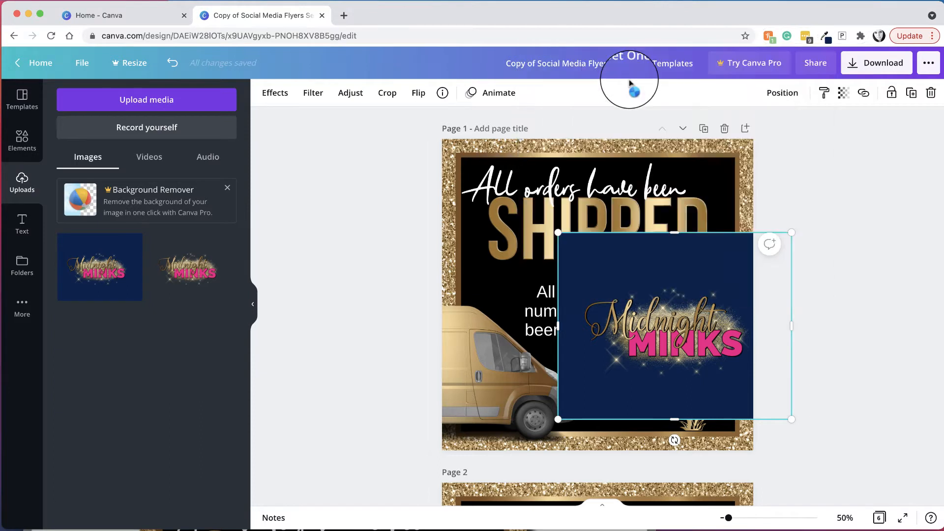
{"action": "left_click", "coordinate": [652, 343]}
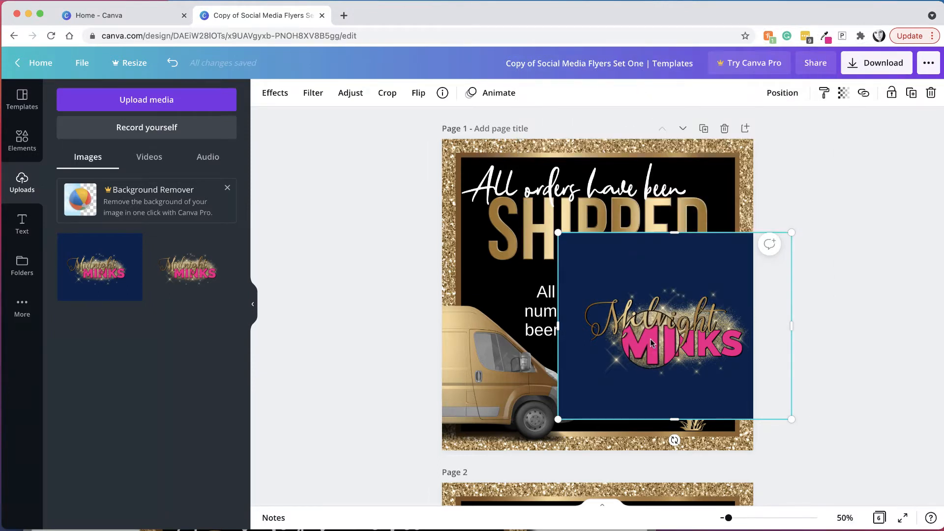
{"action": "left_click", "coordinate": [930, 93]}
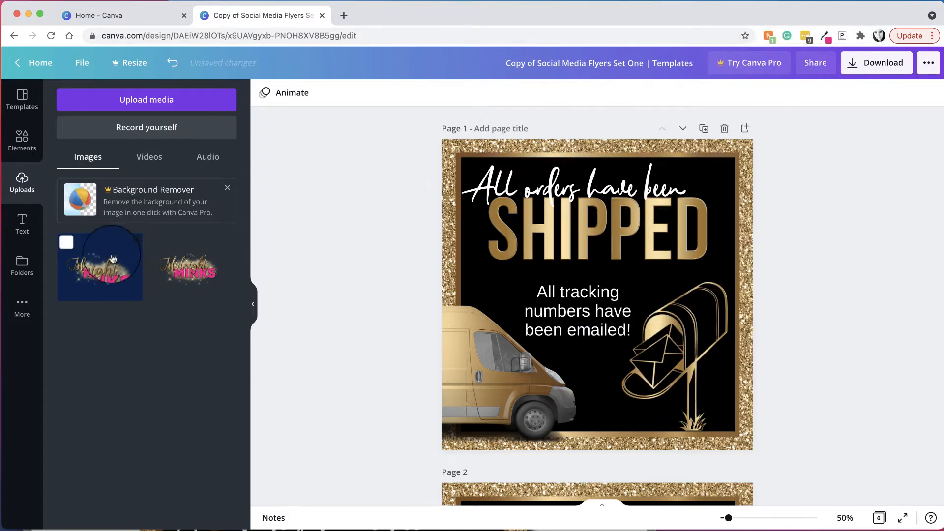
Recolor the black background square on page 1 to a custom dark blue, #261762
{"action": "left_click_drag", "start_coordinate": [128, 286], "coordinate": [478, 273]}
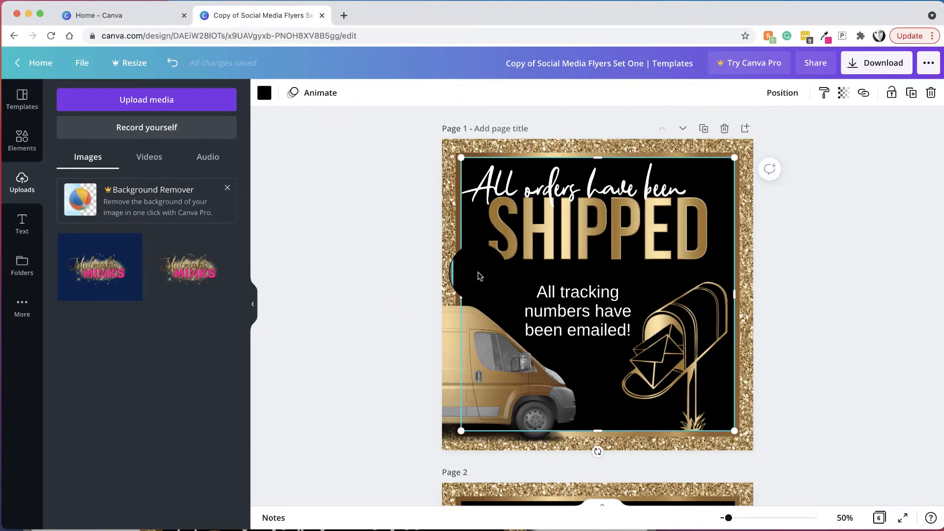
{"action": "left_click", "coordinate": [264, 94]}
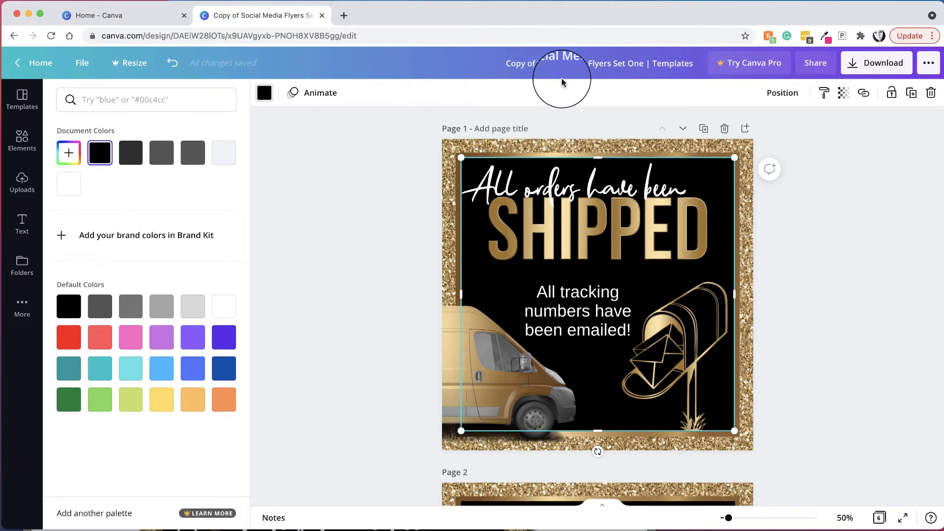
{"action": "left_click", "coordinate": [69, 153]}
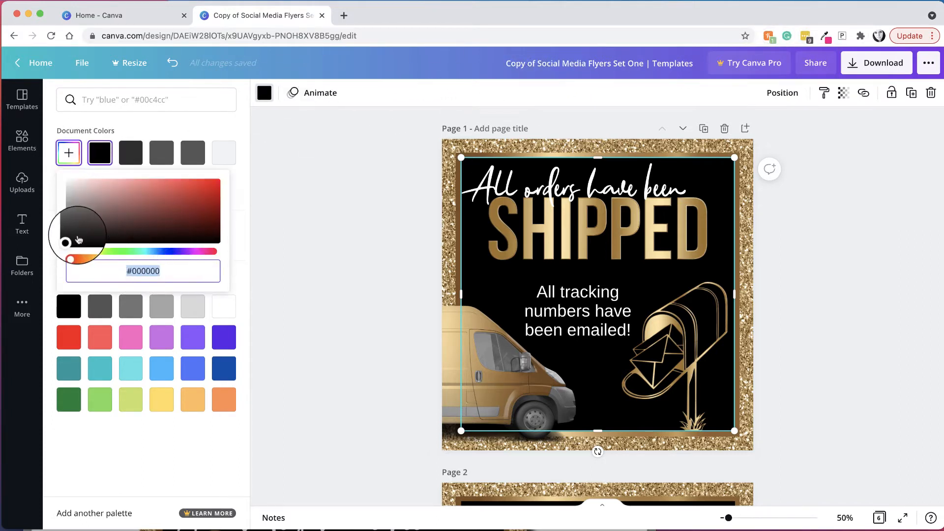
{"action": "left_click_drag", "start_coordinate": [74, 251], "coordinate": [159, 251]}
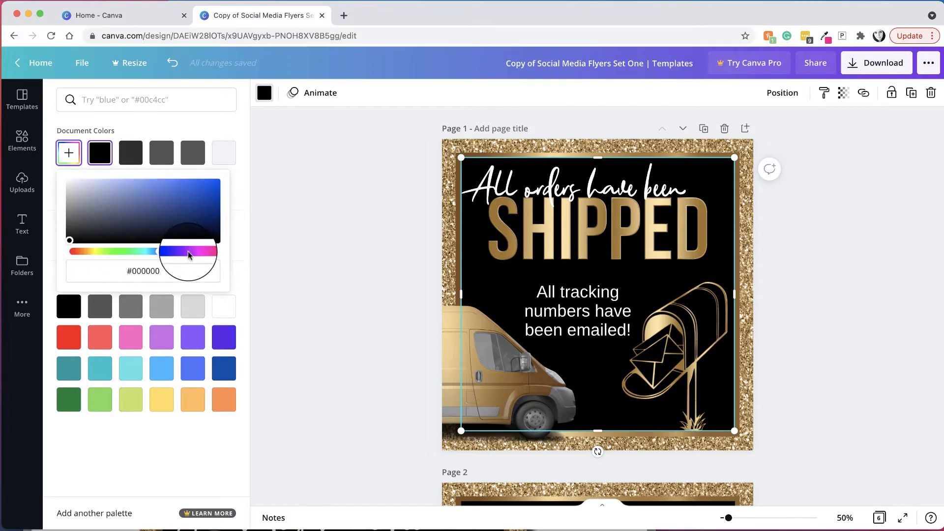
{"action": "left_click_drag", "start_coordinate": [70, 243], "coordinate": [152, 224]}
{"action": "left_click_drag", "start_coordinate": [173, 254], "coordinate": [215, 200]}
{"action": "left_click", "coordinate": [153, 225]}
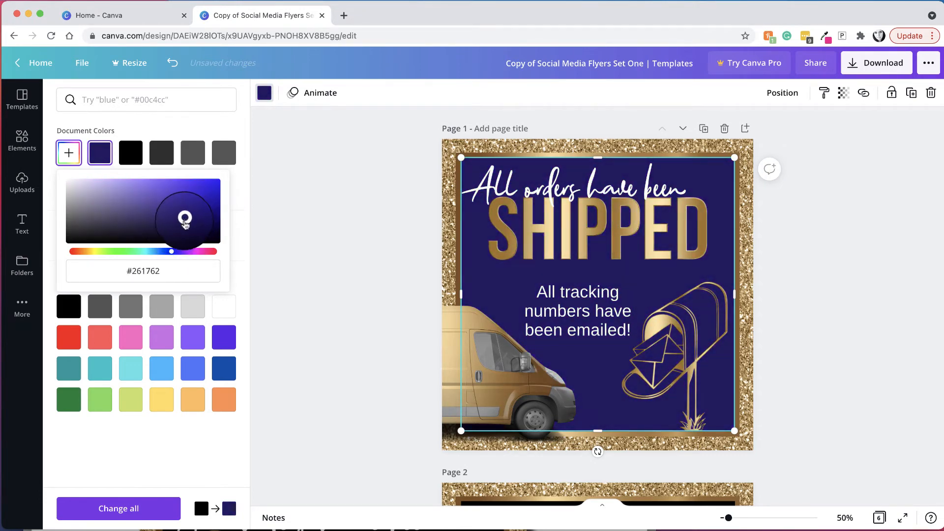
{"action": "left_click", "coordinate": [238, 266]}
{"action": "left_click", "coordinate": [267, 267]}
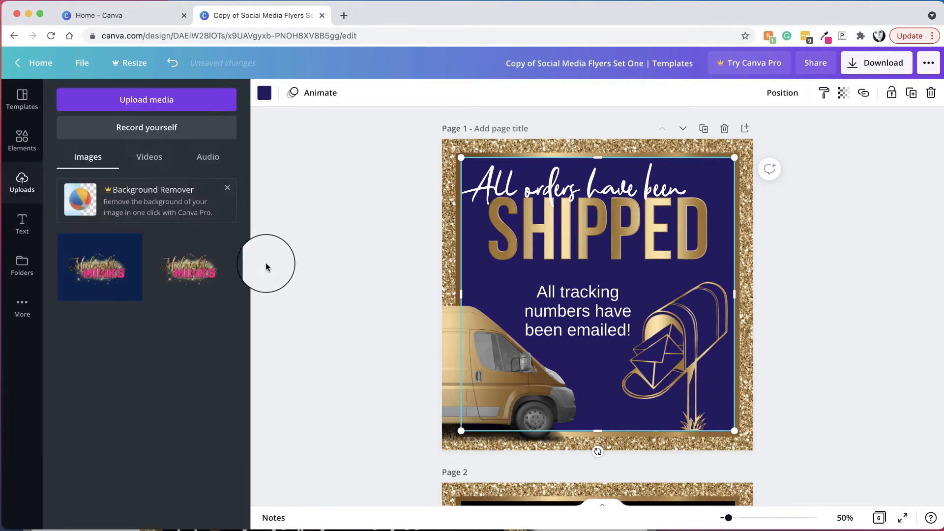
Add the navy-background Midnight Minks logo to page 1 and move it down and to the right over the blue square
{"action": "left_click", "coordinate": [84, 274]}
{"action": "left_click", "coordinate": [782, 92]}
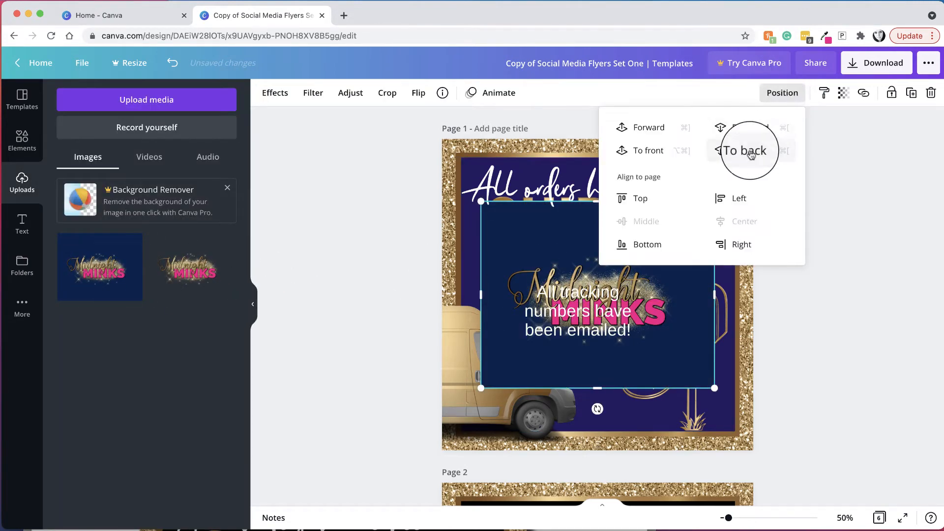
{"action": "left_click", "coordinate": [659, 152]}
{"action": "left_click_drag", "start_coordinate": [557, 247], "coordinate": [596, 274]}
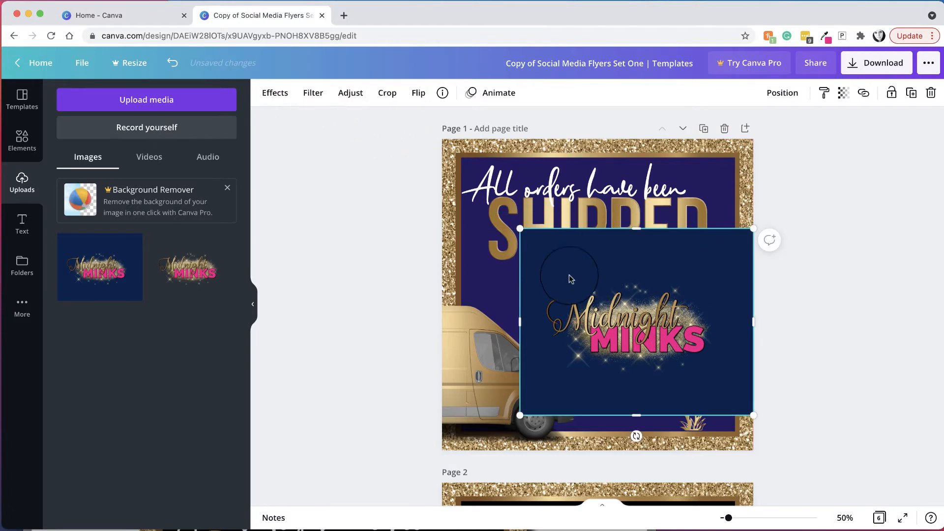
Try to adjust the custom blue of the page 1 background square to match the logo's navy background
{"action": "left_click", "coordinate": [478, 258]}
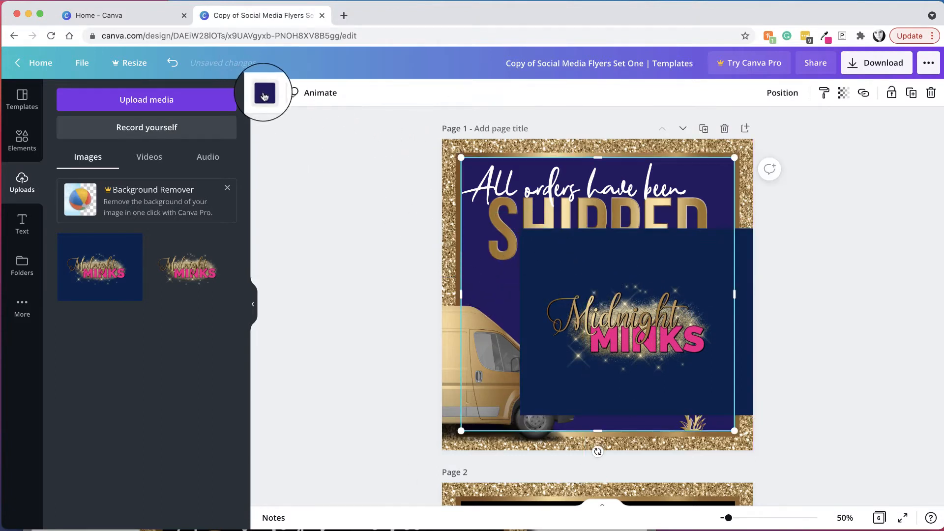
{"action": "left_click", "coordinate": [264, 94]}
{"action": "left_click", "coordinate": [69, 152]}
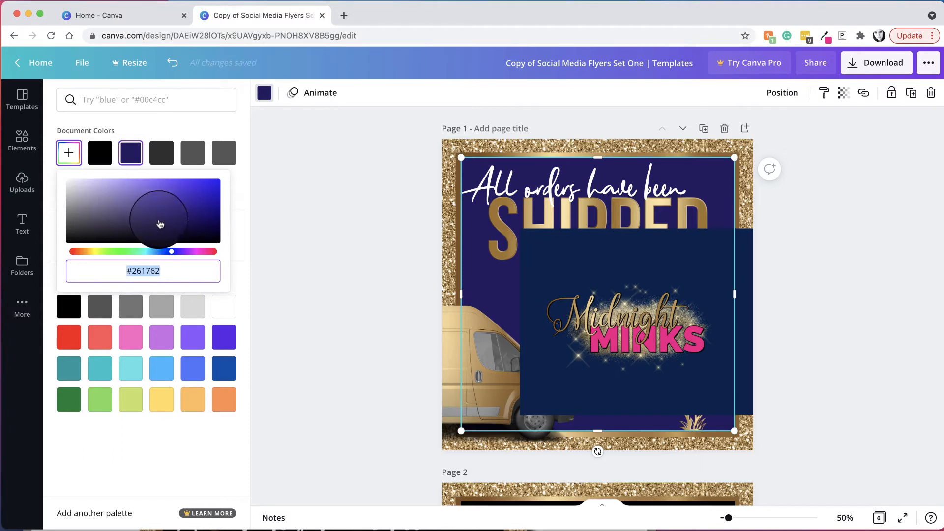
{"action": "left_click_drag", "start_coordinate": [184, 219], "coordinate": [167, 253]}
{"action": "left_click", "coordinate": [248, 219]}
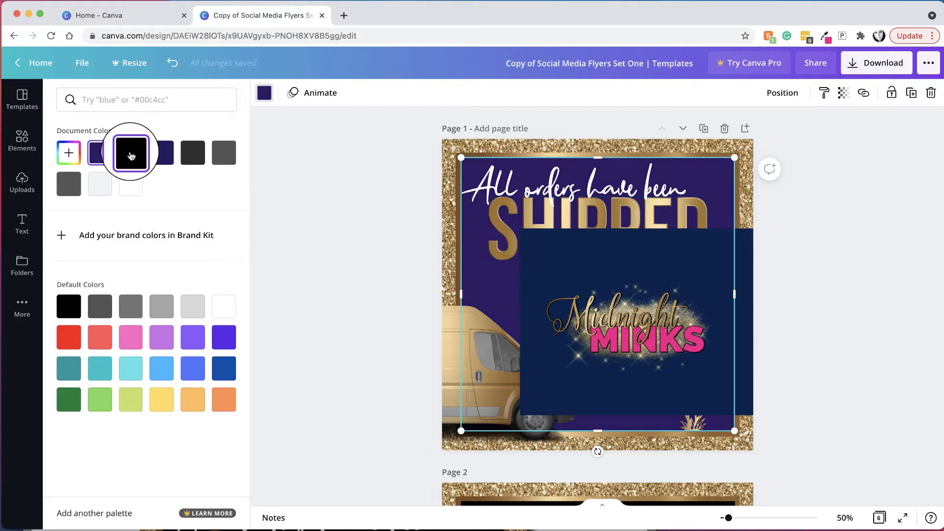
Set the page 1 background square back to black and delete the navy logo image from the page
{"action": "left_click", "coordinate": [131, 152]}
{"action": "left_click", "coordinate": [584, 292]}
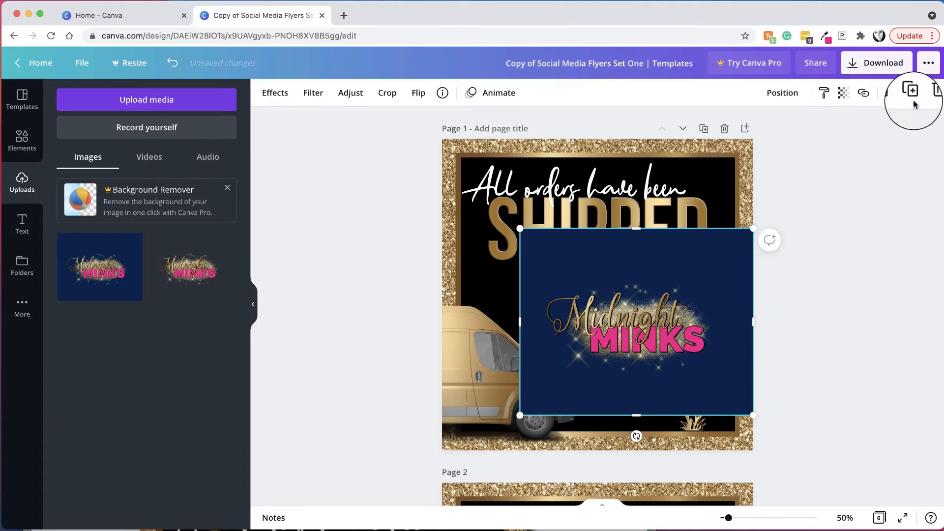
{"action": "left_click", "coordinate": [932, 92]}
Choose the sampled navy swatch in the Eye Dropper extension's palette and copy its hex code, #07224d
{"action": "left_click", "coordinate": [824, 36]}
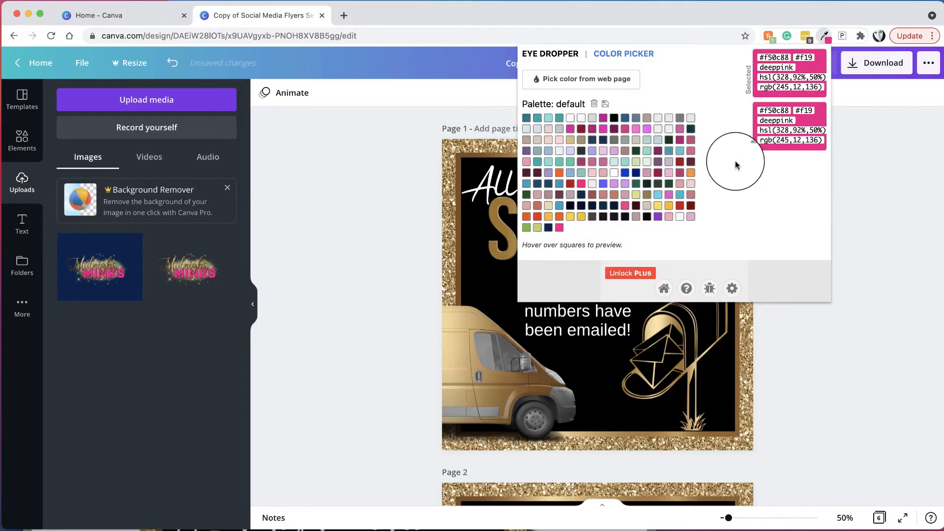
{"action": "left_click", "coordinate": [548, 227]}
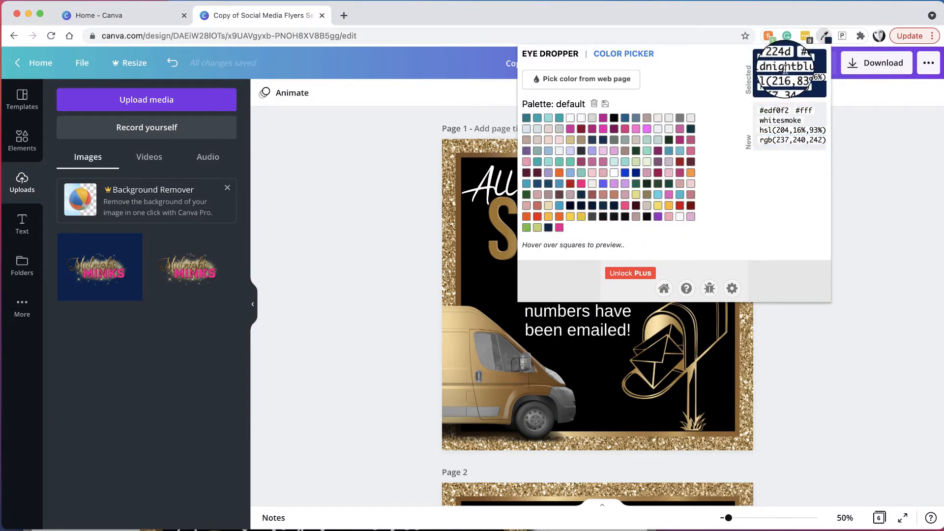
{"action": "left_click_drag", "start_coordinate": [790, 57], "coordinate": [776, 58]}
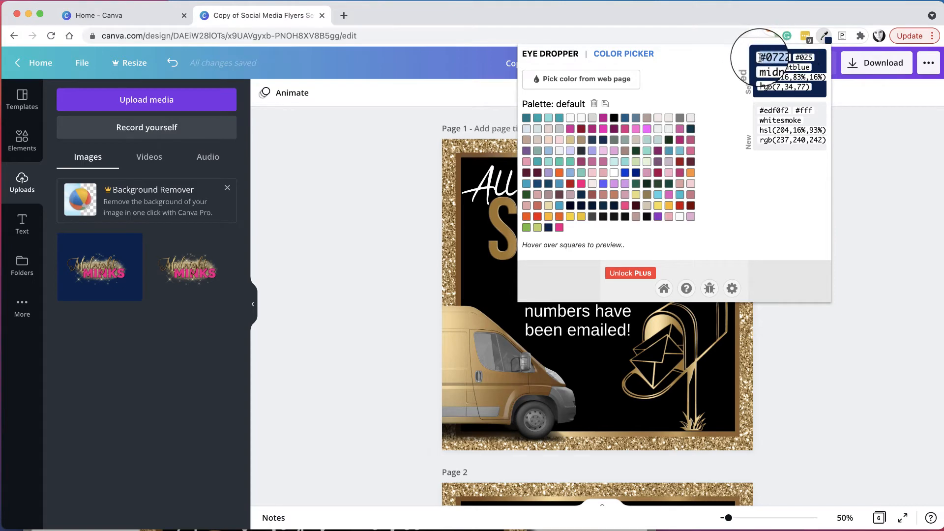
{"action": "right_click", "coordinate": [766, 58]}
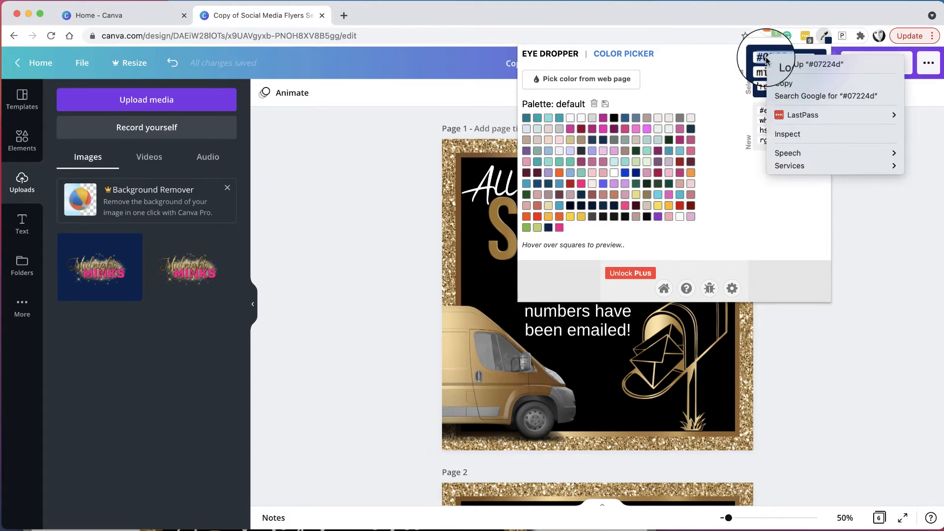
{"action": "left_click", "coordinate": [783, 83]}
{"action": "left_click", "coordinate": [418, 162]}
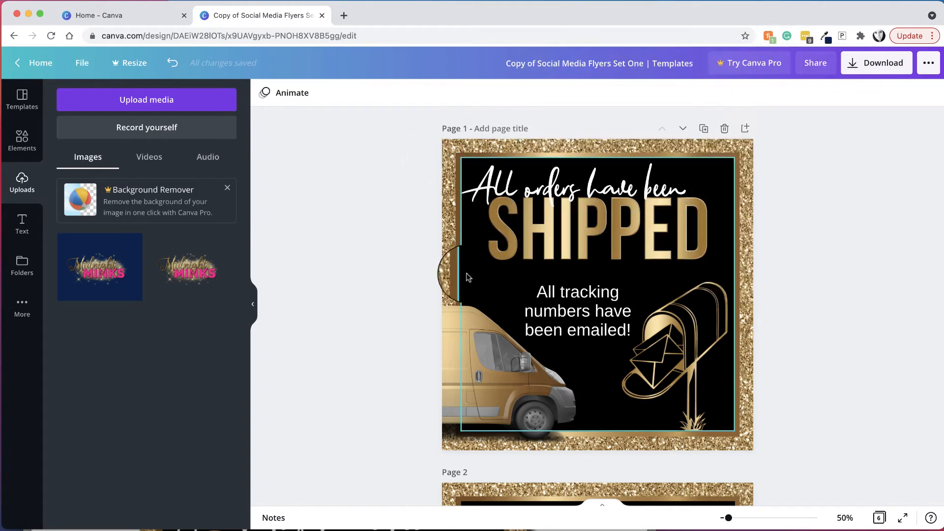
Recolor the black background square on page 1 with the copied hex code #07224D
{"action": "left_click", "coordinate": [476, 254]}
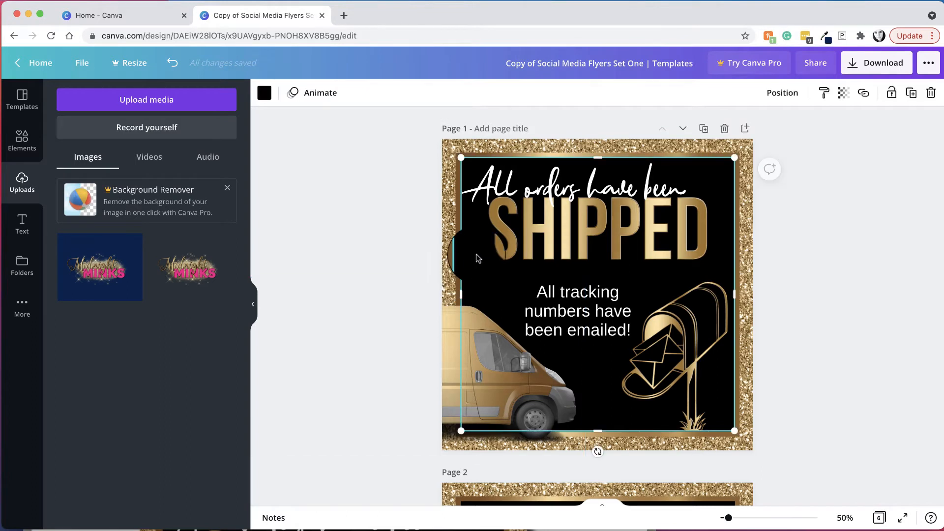
{"action": "left_click", "coordinate": [264, 94]}
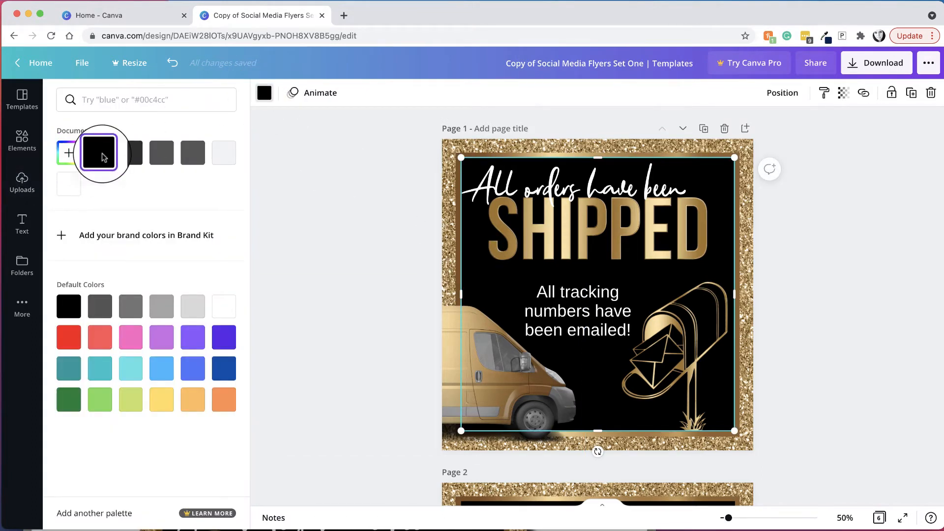
{"action": "left_click", "coordinate": [69, 152]}
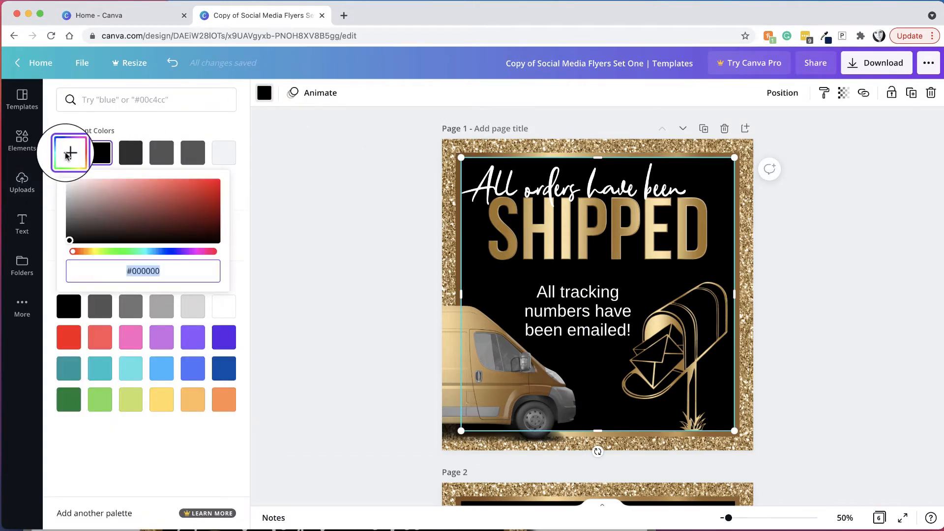
{"action": "right_click", "coordinate": [157, 269]}
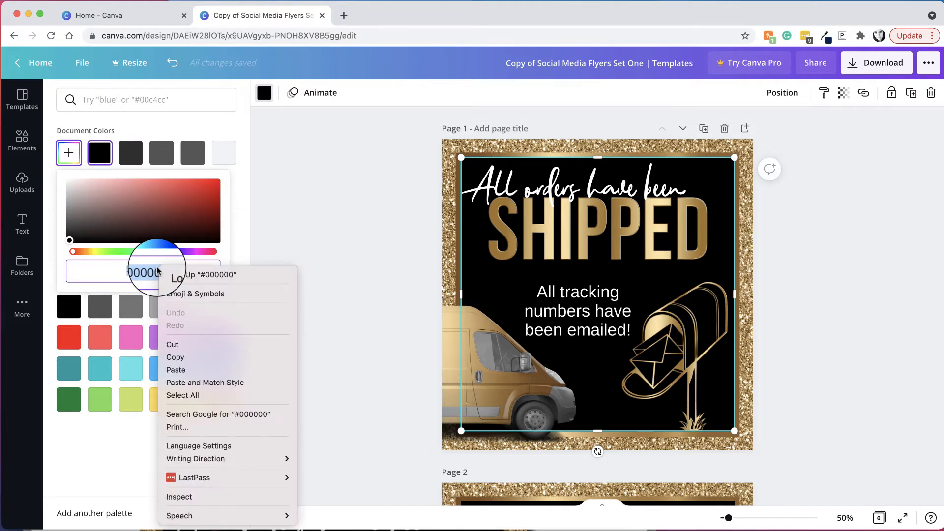
{"action": "left_click", "coordinate": [180, 371]}
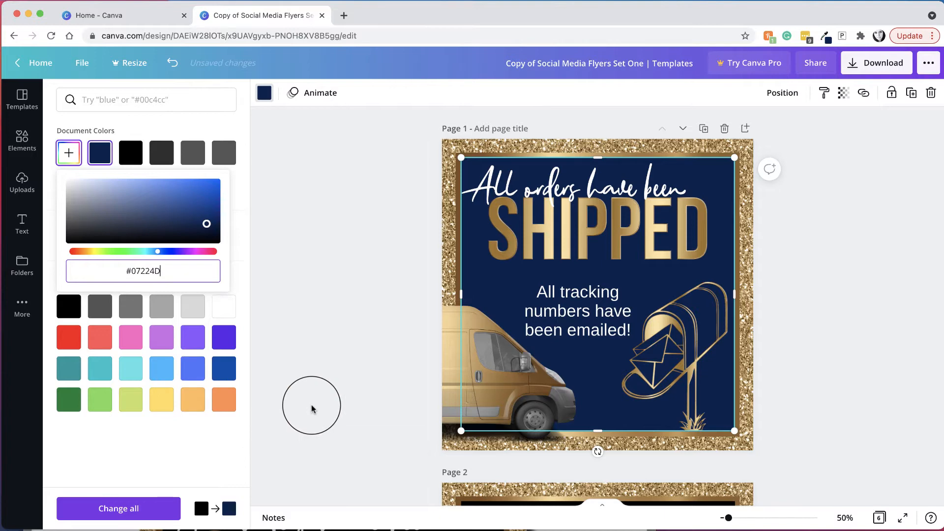
Apply the black-to-#07224D color change to all pages of the flyer set
{"action": "scroll", "coordinate": [358, 411], "scroll_direction": "down", "scroll_amount": 14}
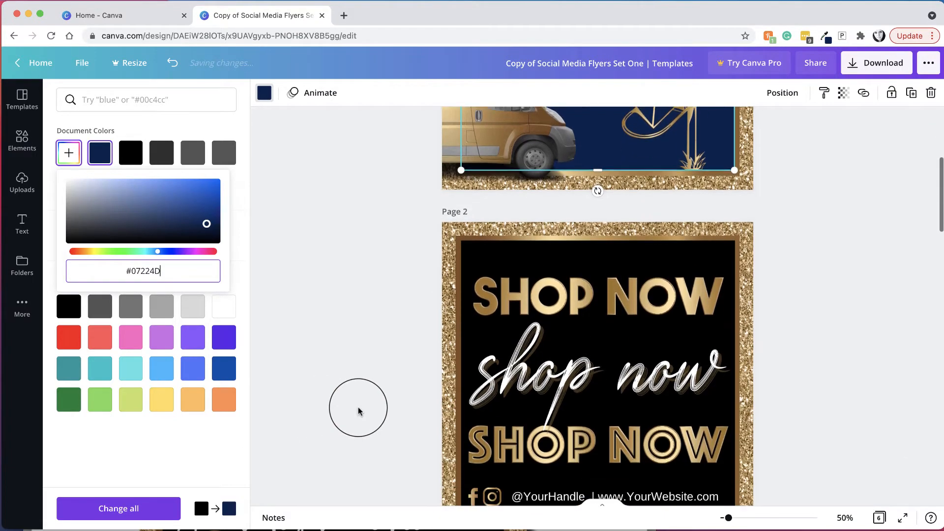
{"action": "scroll", "coordinate": [358, 406], "scroll_direction": "up", "scroll_amount": 6}
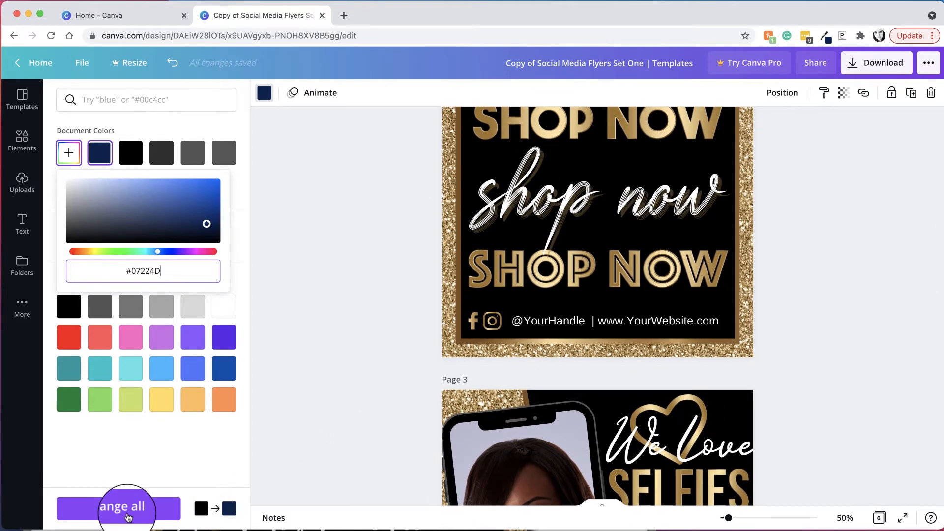
{"action": "left_click", "coordinate": [132, 515]}
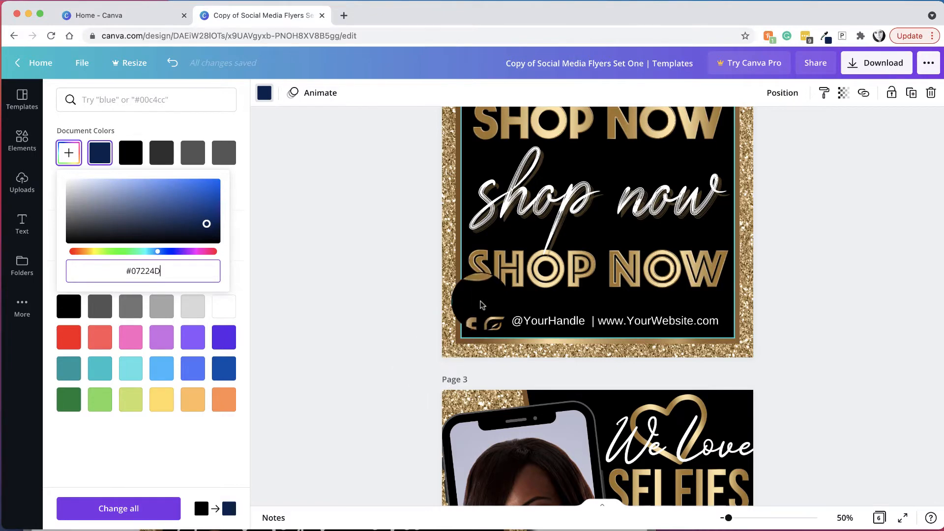
{"action": "left_click", "coordinate": [150, 507]}
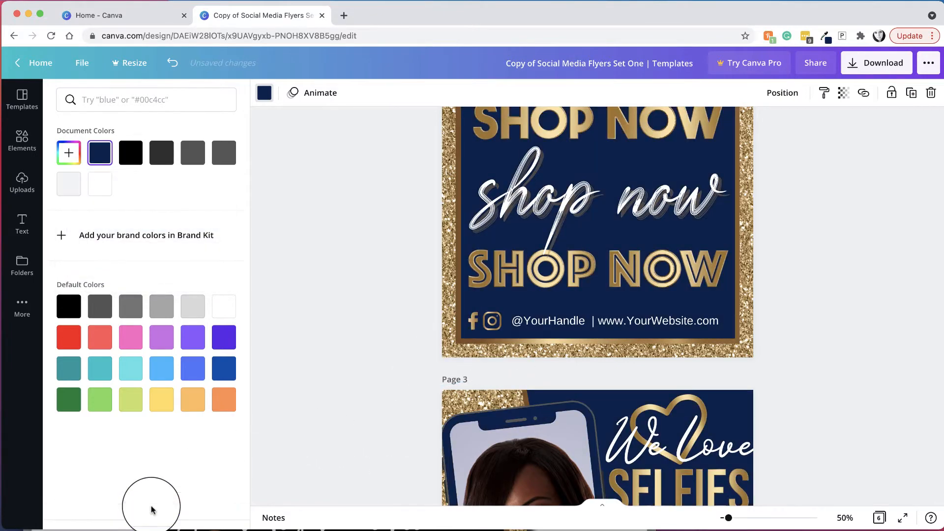
Check the recolored pages, and change the navy phone frame on page 3 back to black
{"action": "scroll", "coordinate": [339, 418], "scroll_direction": "down", "scroll_amount": 2}
{"action": "scroll", "coordinate": [345, 421], "scroll_direction": "down", "scroll_amount": 4}
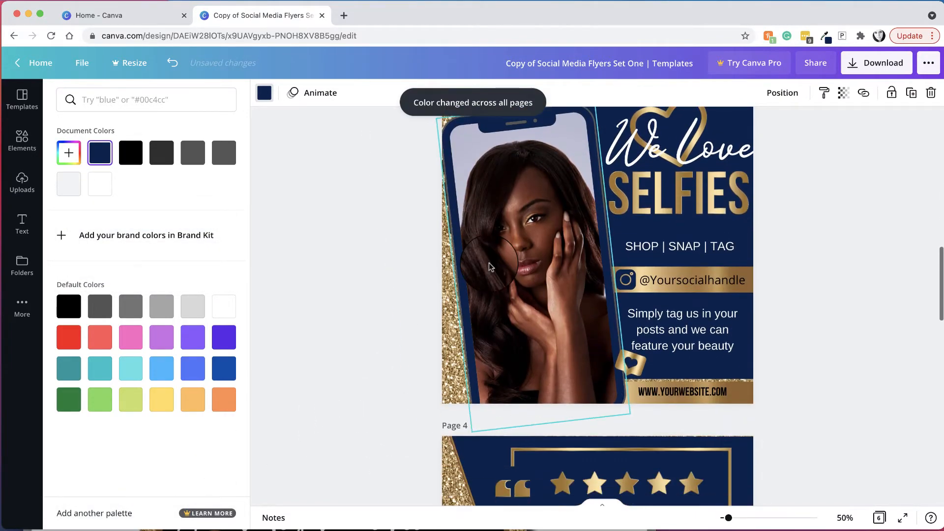
{"action": "scroll", "coordinate": [489, 266], "scroll_direction": "down", "scroll_amount": 7}
{"action": "scroll", "coordinate": [490, 267], "scroll_direction": "down", "scroll_amount": 10}
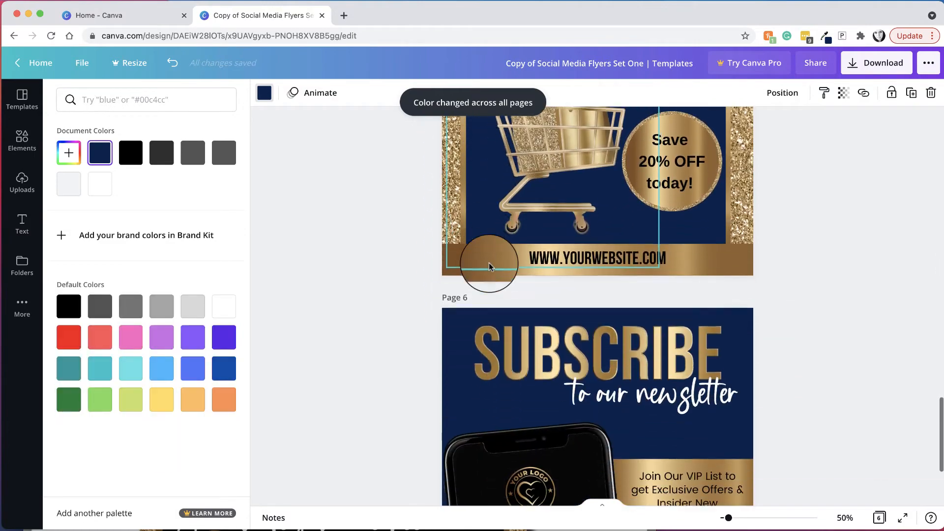
{"action": "scroll", "coordinate": [489, 266], "scroll_direction": "up", "scroll_amount": 12}
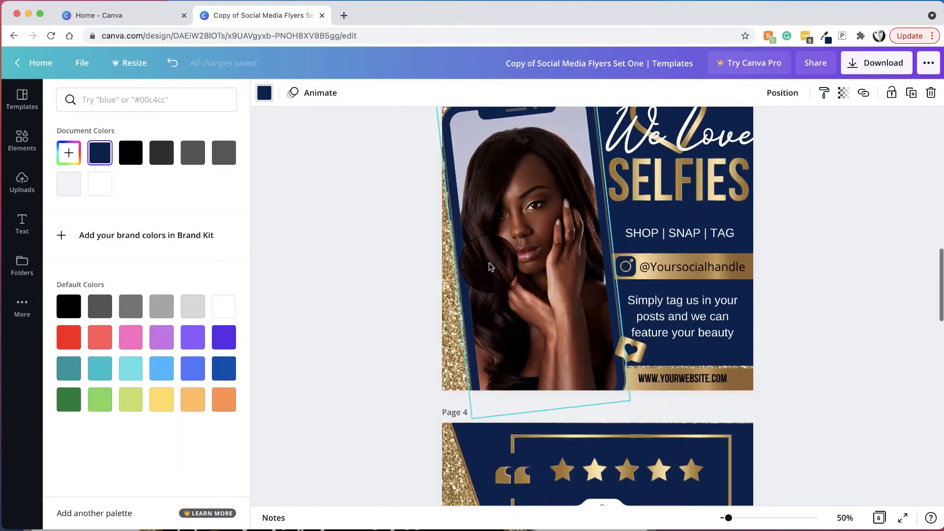
{"action": "left_click", "coordinate": [489, 264]}
{"action": "left_click", "coordinate": [263, 92]}
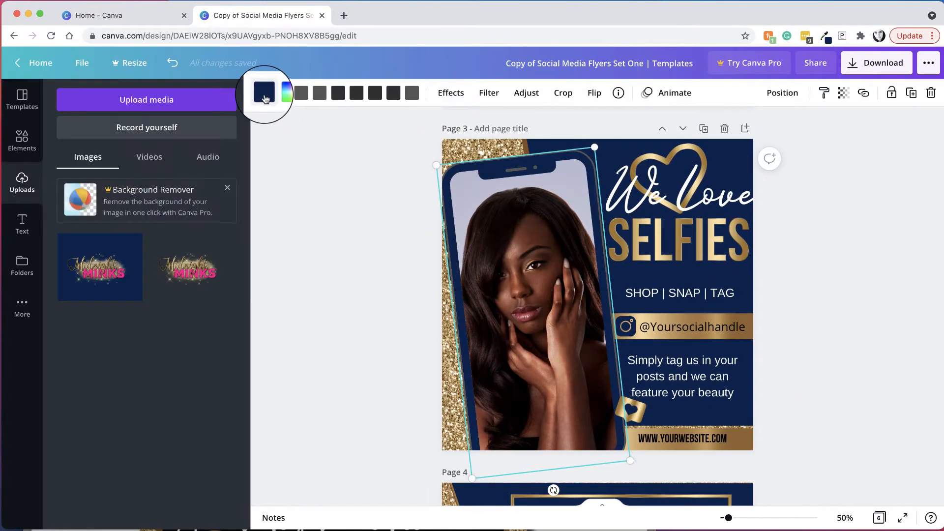
{"action": "left_click", "coordinate": [262, 96]}
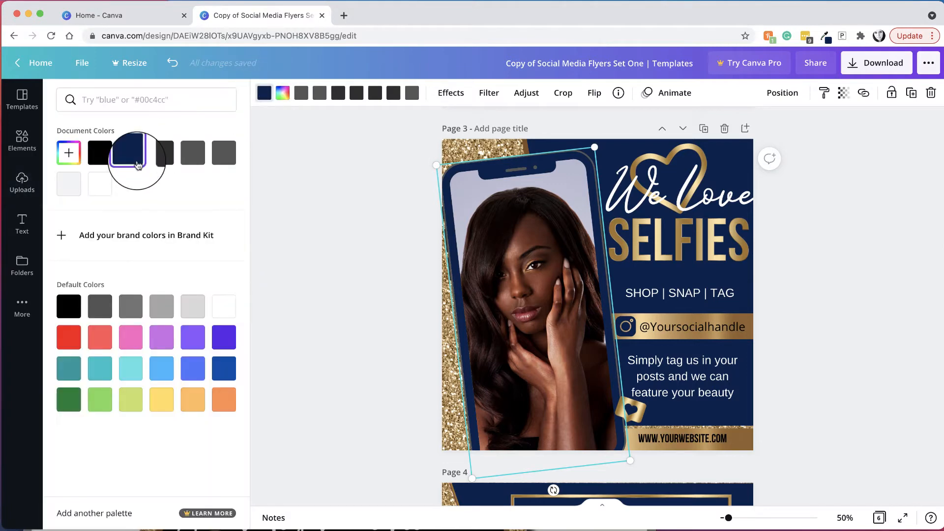
{"action": "left_click", "coordinate": [110, 157]}
{"action": "left_click", "coordinate": [357, 321]}
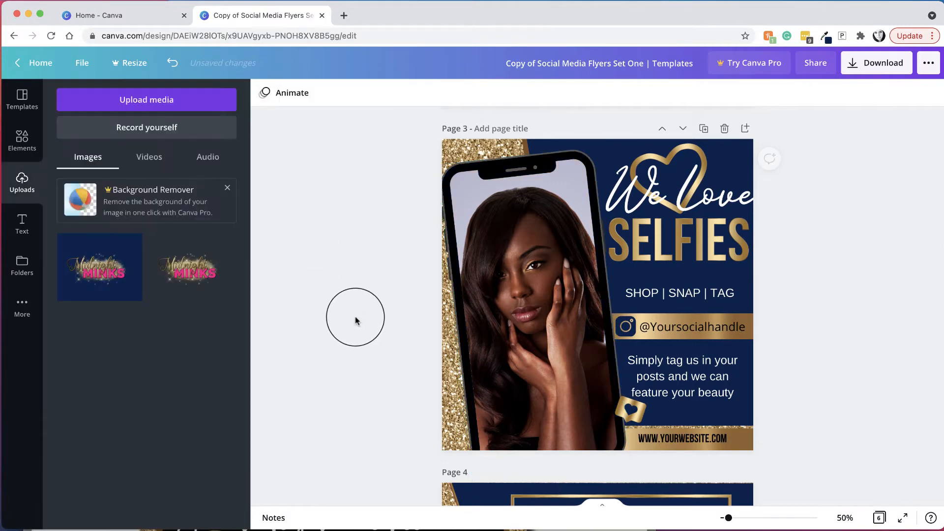
Select the "All orders have been" text on page 1 and copy the sampled pink's hex code, #f50c88, from the Eye Dropper palette
{"action": "scroll", "coordinate": [379, 248], "scroll_direction": "up", "scroll_amount": 2}
{"action": "scroll", "coordinate": [379, 248], "scroll_direction": "down", "scroll_amount": 3}
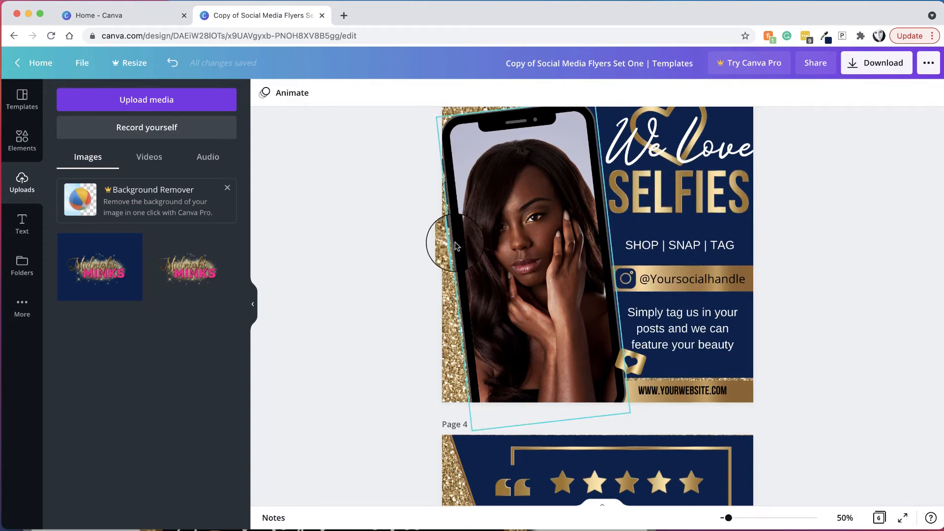
{"action": "scroll", "coordinate": [455, 242], "scroll_direction": "up", "scroll_amount": 15}
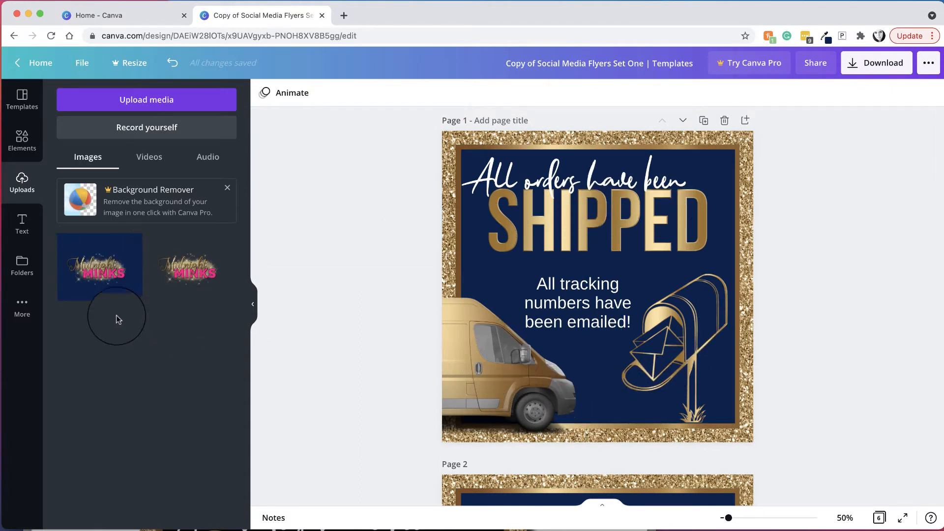
{"action": "left_click", "coordinate": [503, 170]}
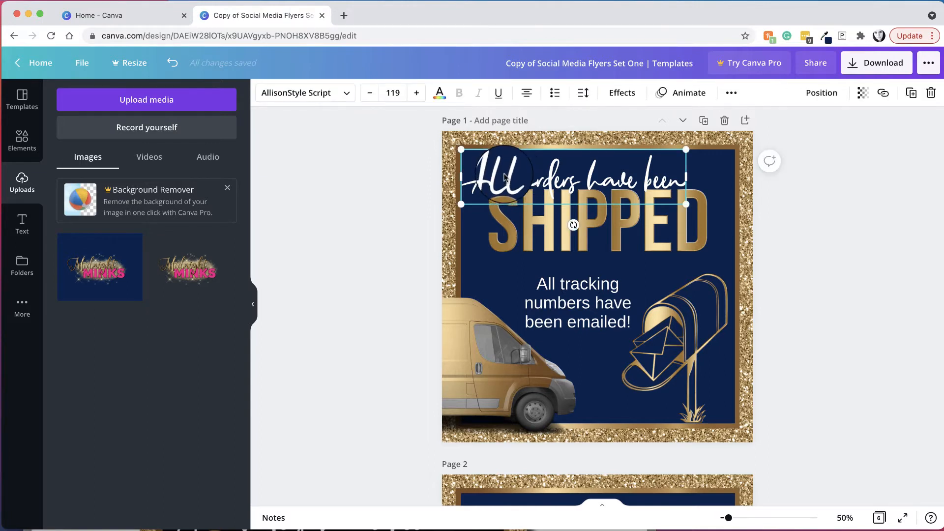
{"action": "left_click", "coordinate": [824, 36]}
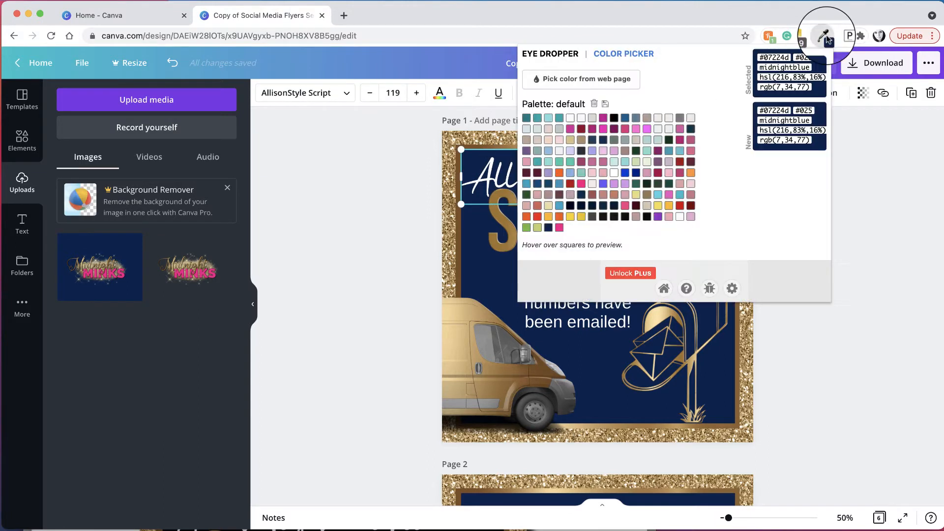
{"action": "left_click", "coordinate": [560, 228]}
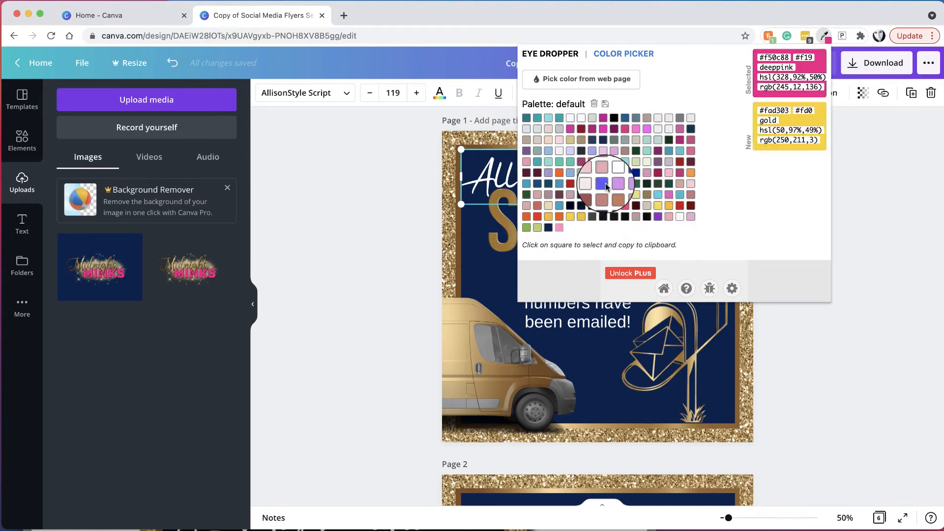
{"action": "left_click_drag", "start_coordinate": [774, 57], "coordinate": [756, 62]}
{"action": "right_click", "coordinate": [766, 60]}
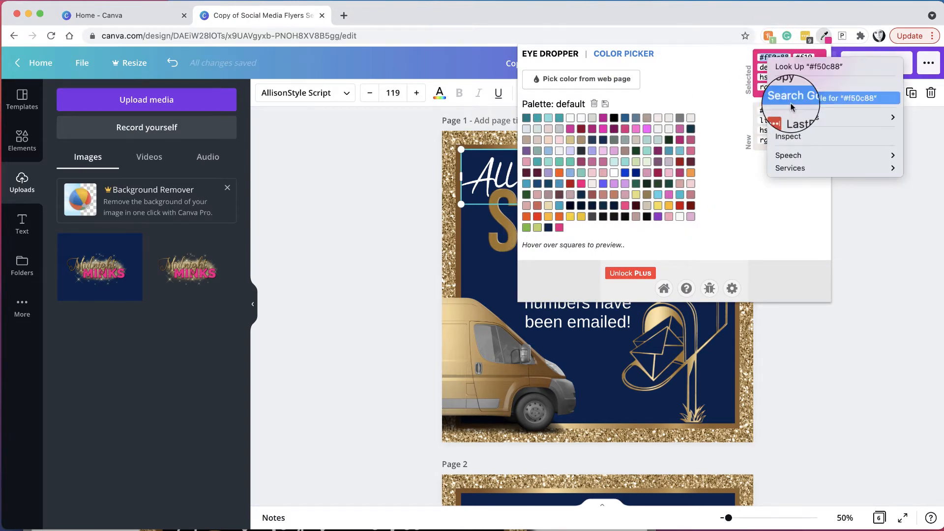
{"action": "left_click", "coordinate": [784, 84]}
{"action": "left_click", "coordinate": [348, 221]}
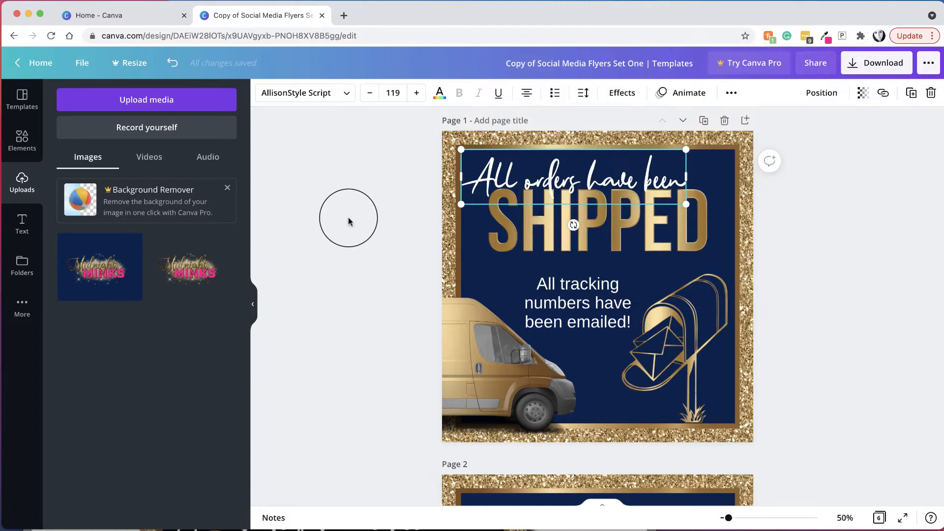
Recolor the selected "All orders have been" text on page 1 with the copied hex code #F50C88
{"action": "left_click", "coordinate": [436, 97]}
{"action": "left_click", "coordinate": [69, 164]}
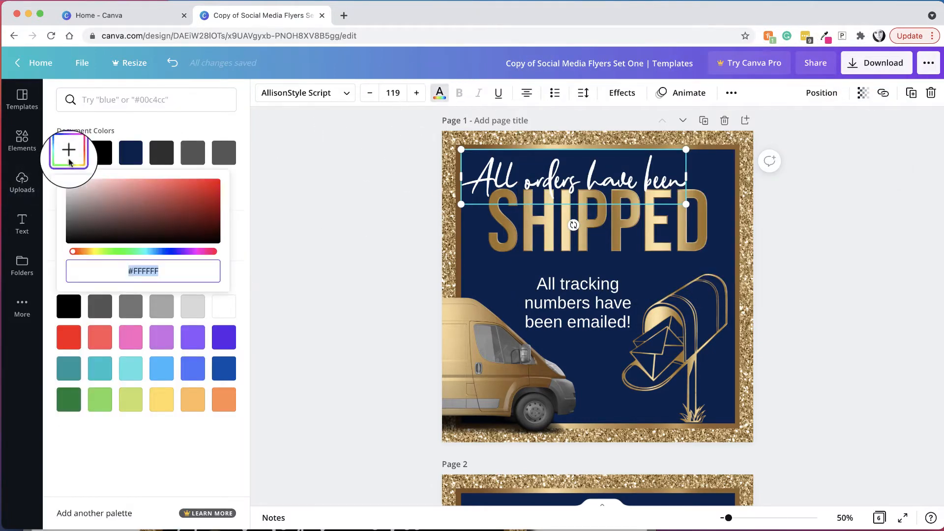
{"action": "right_click", "coordinate": [123, 268]}
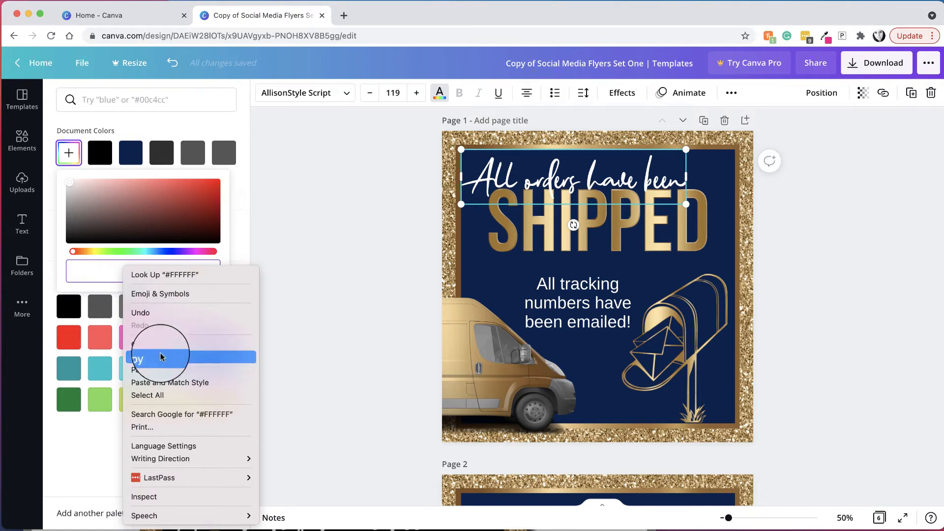
{"action": "left_click", "coordinate": [165, 374]}
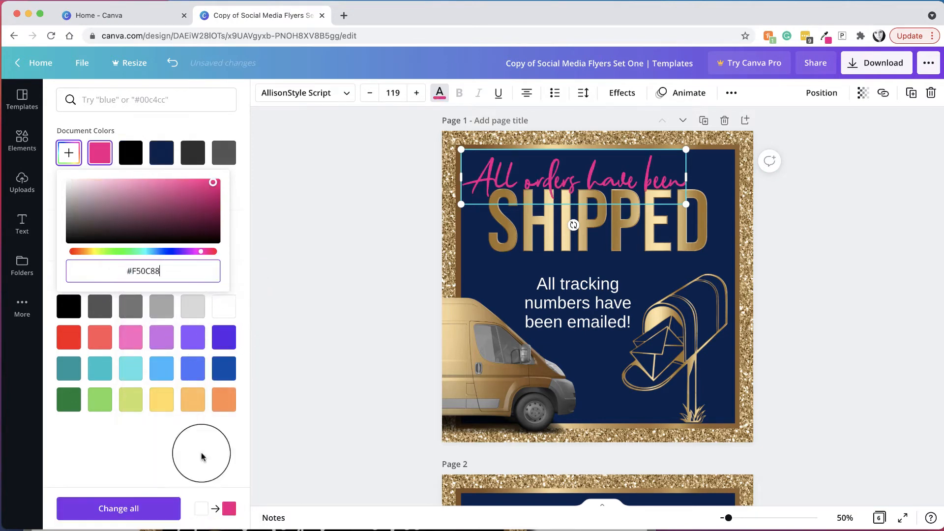
Apply the white-to-#F50C88 color change to all pages and check the recolored text through page 6
{"action": "left_click", "coordinate": [125, 511]}
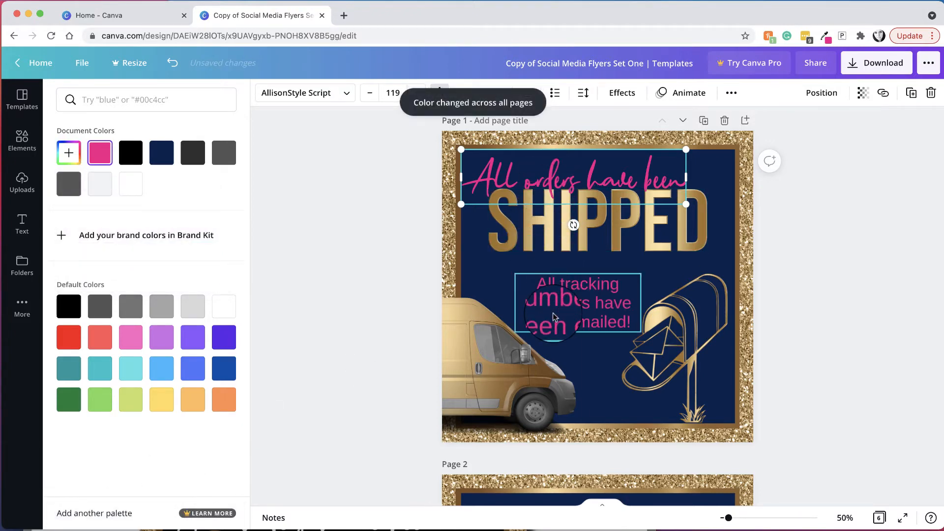
{"action": "scroll", "coordinate": [540, 300], "scroll_direction": "down", "scroll_amount": 10}
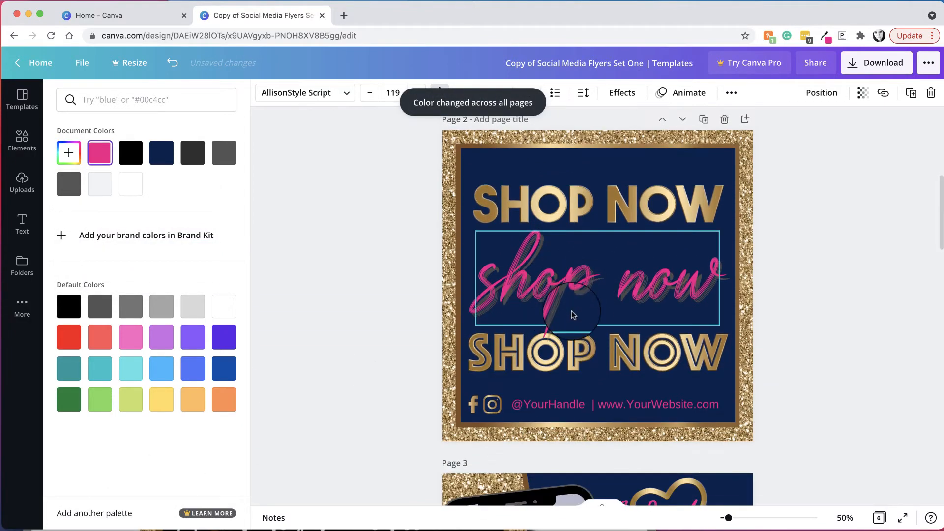
{"action": "scroll", "coordinate": [570, 314], "scroll_direction": "down", "scroll_amount": 8}
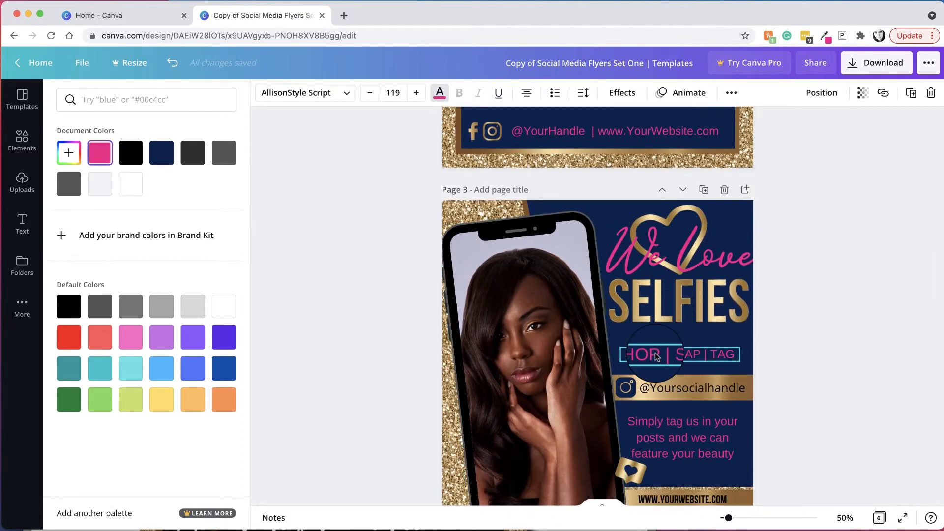
{"action": "scroll", "coordinate": [653, 354], "scroll_direction": "down", "scroll_amount": 15}
{"action": "scroll", "coordinate": [656, 357], "scroll_direction": "down", "scroll_amount": 12}
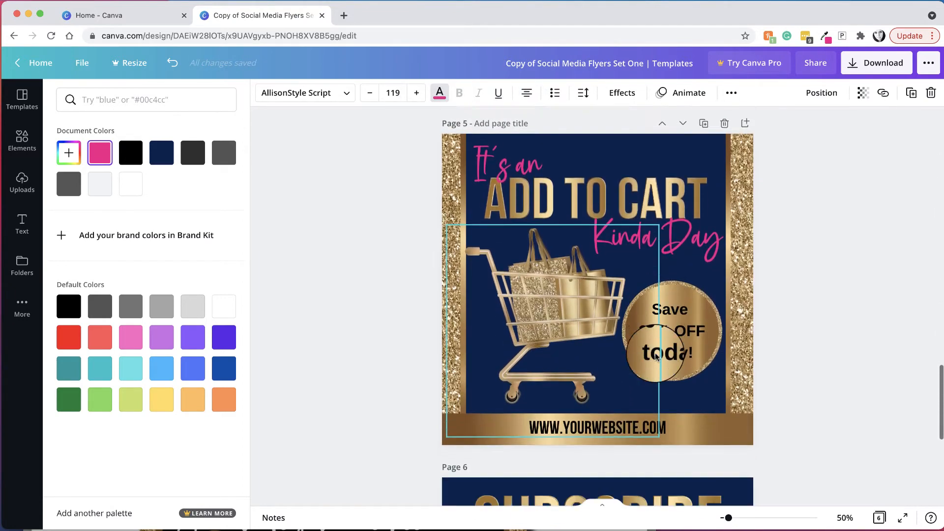
{"action": "scroll", "coordinate": [655, 353], "scroll_direction": "up", "scroll_amount": 20}
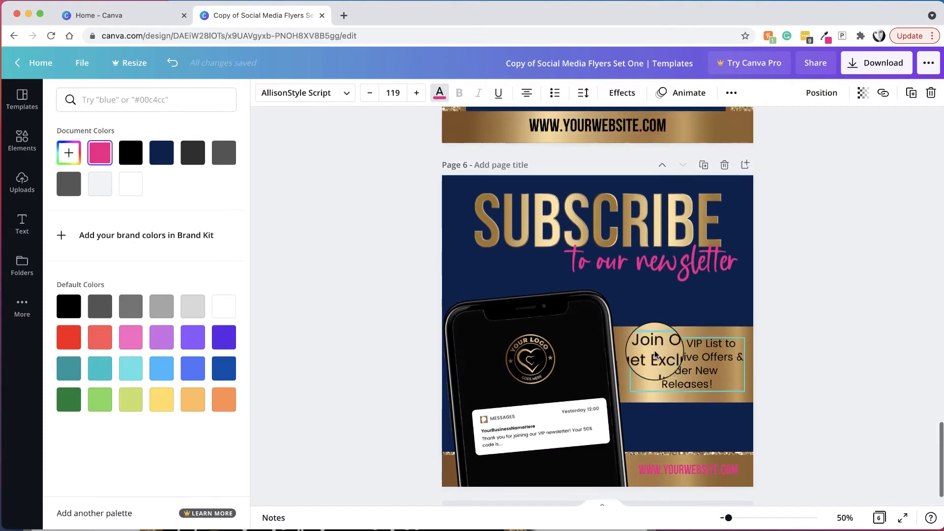
{"action": "left_click", "coordinate": [346, 385]}
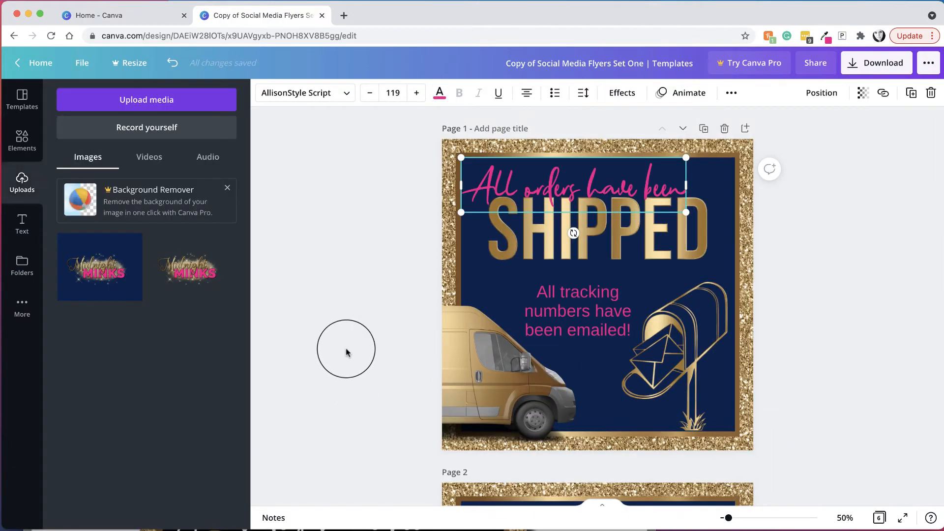
Add the uploaded Midnight Minks logo with the transparent background to page 1 and shrink it to about half size
{"action": "left_click", "coordinate": [384, 320]}
{"action": "left_click", "coordinate": [206, 278]}
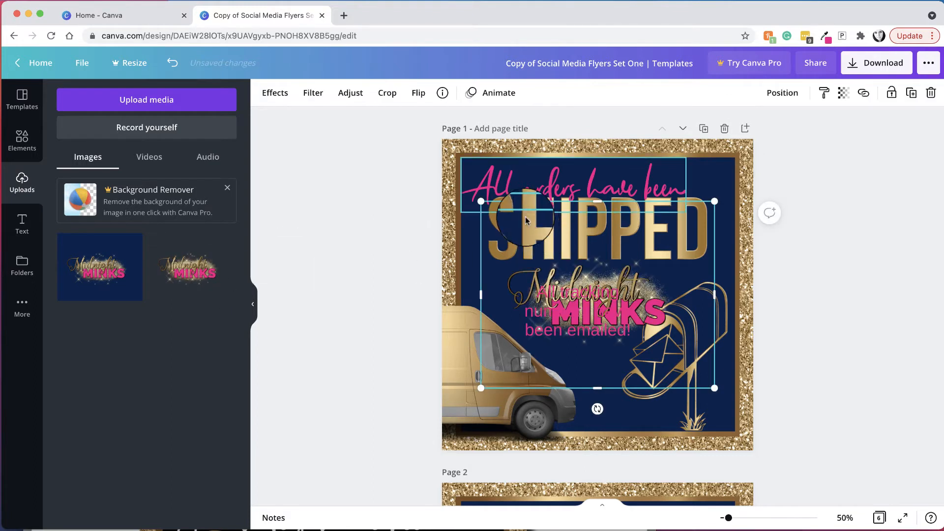
{"action": "left_click_drag", "start_coordinate": [491, 201], "coordinate": [612, 298]}
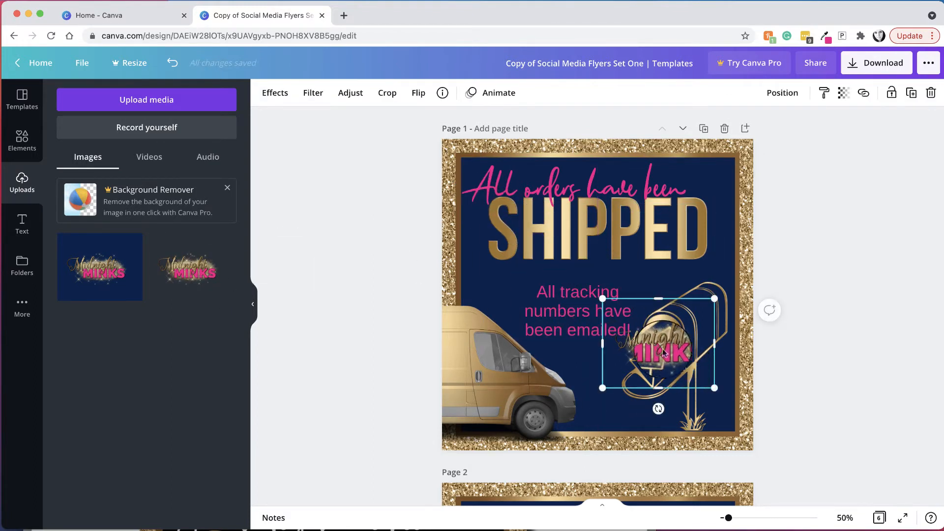
Place the logo above the delivery van beside SHIPPED, and shift the van slightly down and left
{"action": "left_click_drag", "start_coordinate": [657, 349], "coordinate": [483, 249]}
{"action": "left_click_drag", "start_coordinate": [462, 374], "coordinate": [509, 377]}
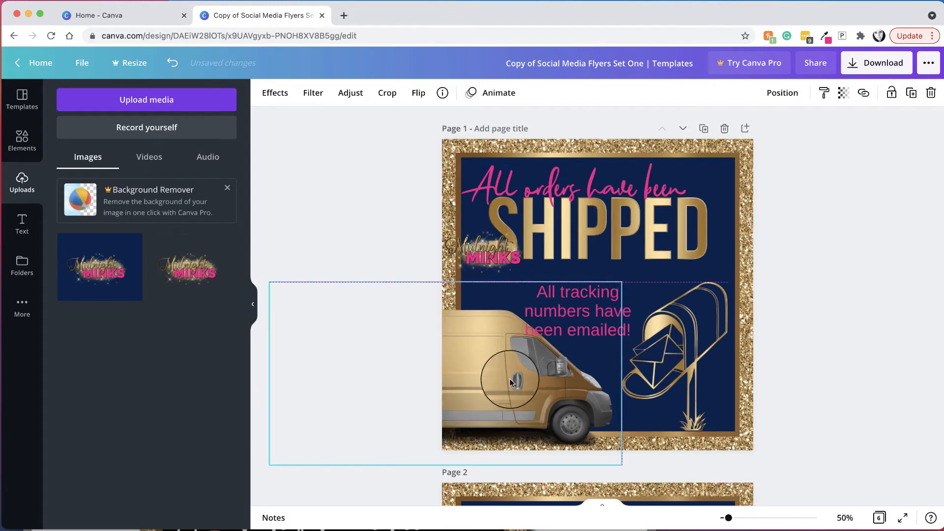
{"action": "mouse_move", "coordinate": [480, 244]}
{"action": "left_mouse_down"}
{"action": "mouse_move", "coordinate": [478, 350]}
{"action": "mouse_move", "coordinate": [482, 248]}
{"action": "left_mouse_up"}
{"action": "left_click_drag", "start_coordinate": [482, 314], "coordinate": [456, 338]}
Move the tracking-numbers text and the "All orders have been SHIPPED" headline down on page 1 to free space above them
{"action": "left_click", "coordinate": [601, 326]}
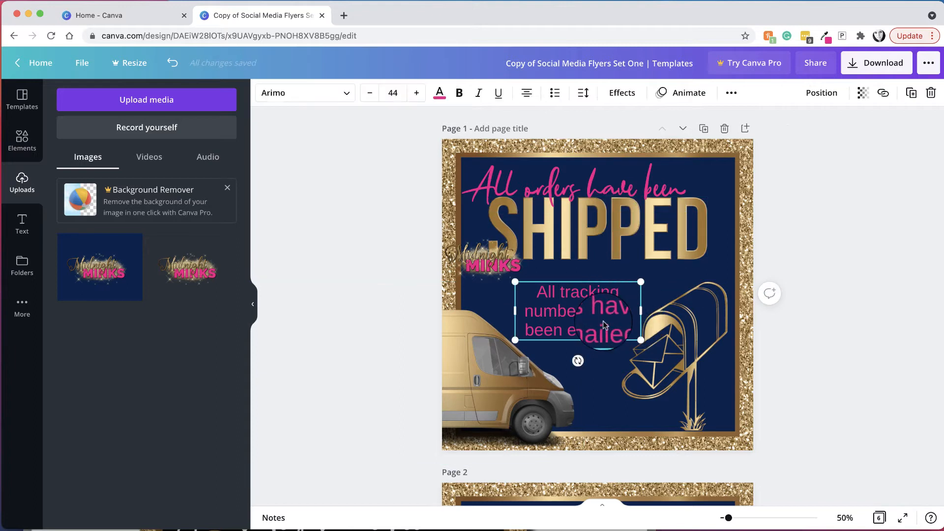
{"action": "left_click_drag", "start_coordinate": [605, 324], "coordinate": [603, 334]}
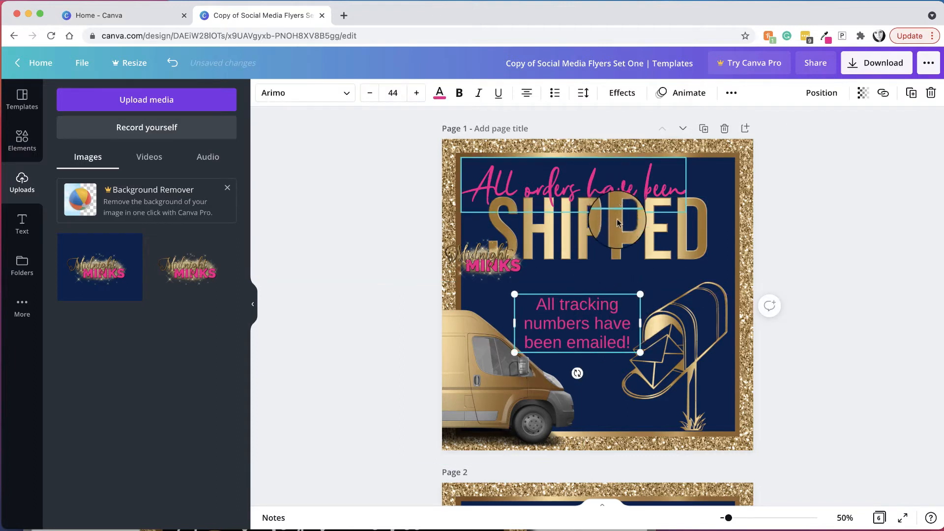
{"action": "left_click", "coordinate": [615, 229]}
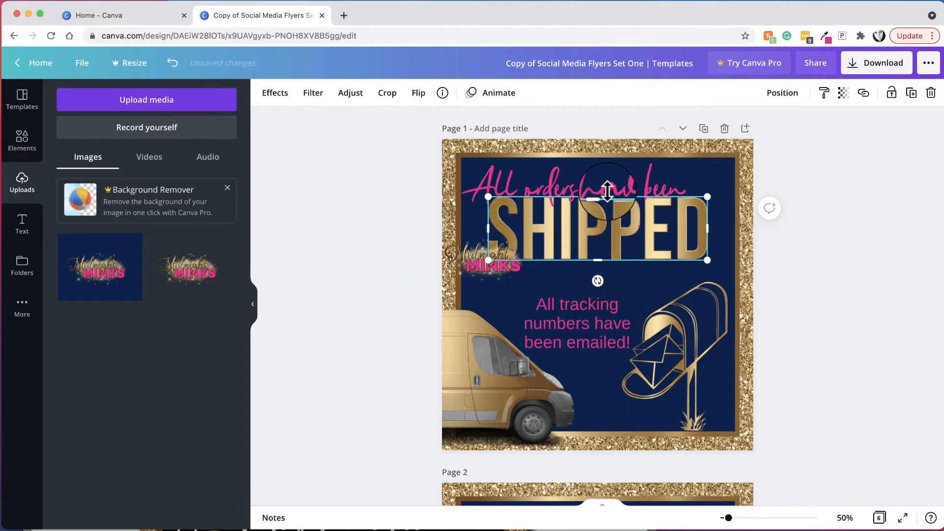
{"action": "left_click", "coordinate": [612, 182], "text": "shift"}
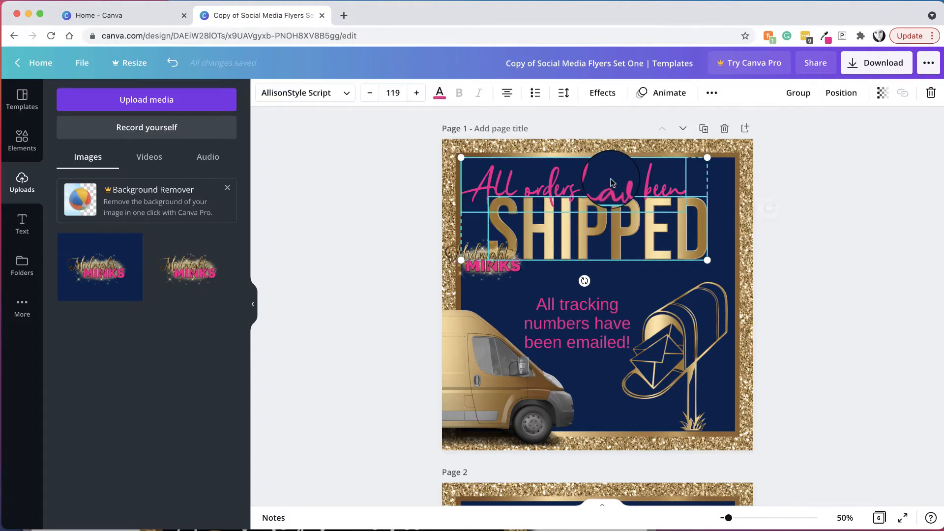
{"action": "left_click_drag", "start_coordinate": [612, 182], "coordinate": [613, 207]}
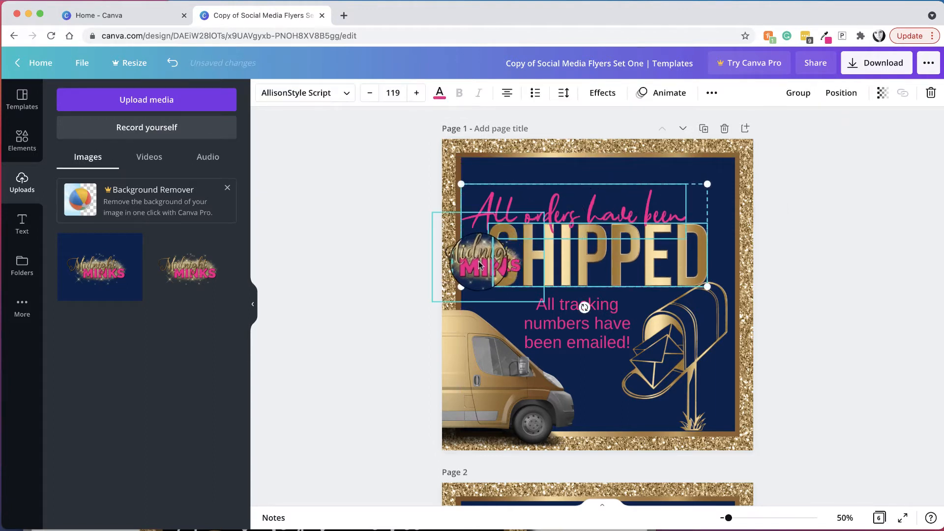
Center the logo above the headline on page 1, and nudge the two headline elements together slightly lower beneath it
{"action": "left_click_drag", "start_coordinate": [492, 261], "coordinate": [589, 176]}
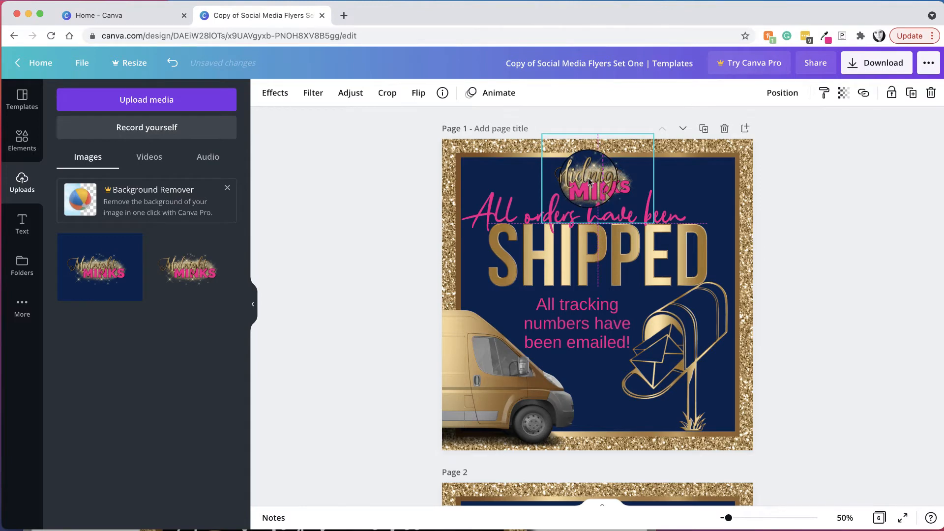
{"action": "left_click_drag", "start_coordinate": [589, 179], "coordinate": [588, 180]}
{"action": "left_click", "coordinate": [504, 217]}
{"action": "left_click", "coordinate": [507, 264], "text": "shift"}
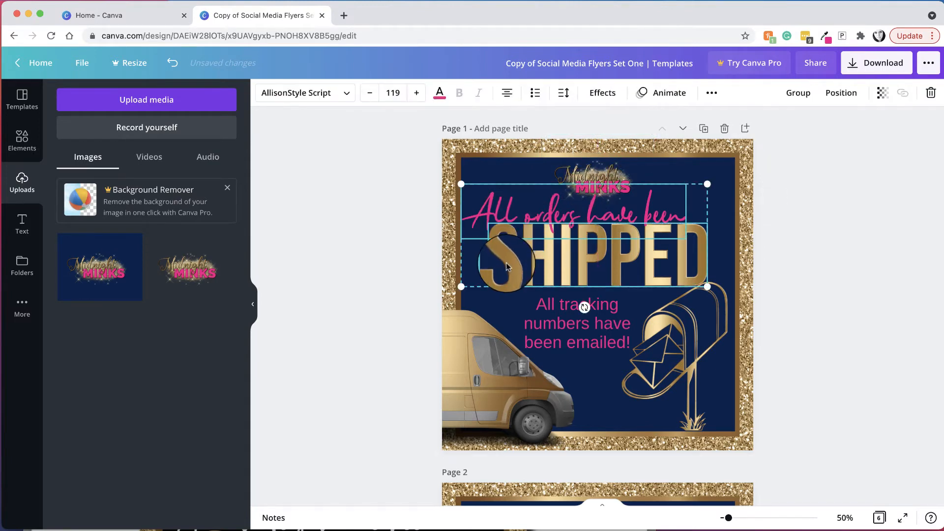
{"action": "left_click_drag", "start_coordinate": [507, 266], "coordinate": [507, 273]}
{"action": "left_click", "coordinate": [415, 275]}
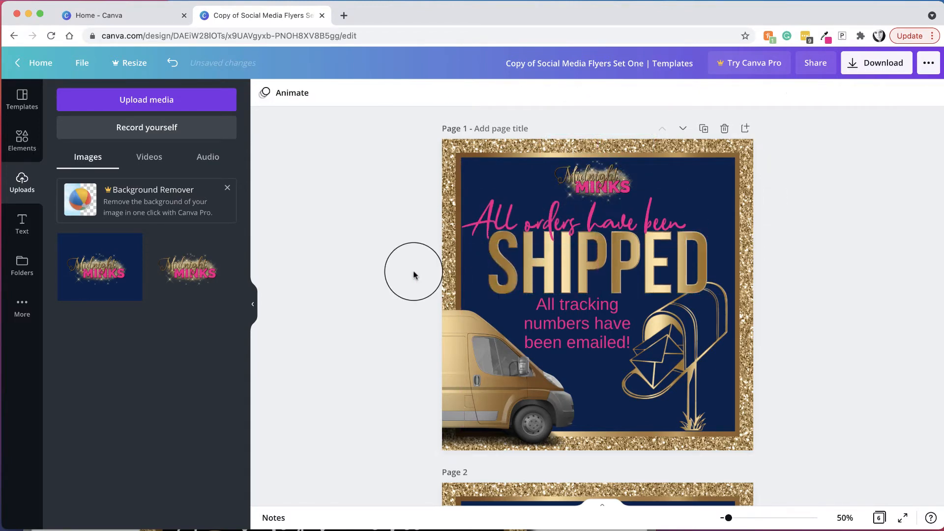
Copy the logo from page 1 and paste it onto the Shop Now flyer on page 2
{"action": "scroll", "coordinate": [413, 273], "scroll_direction": "down", "scroll_amount": 6}
{"action": "scroll", "coordinate": [638, 205], "scroll_direction": "up", "scroll_amount": 4}
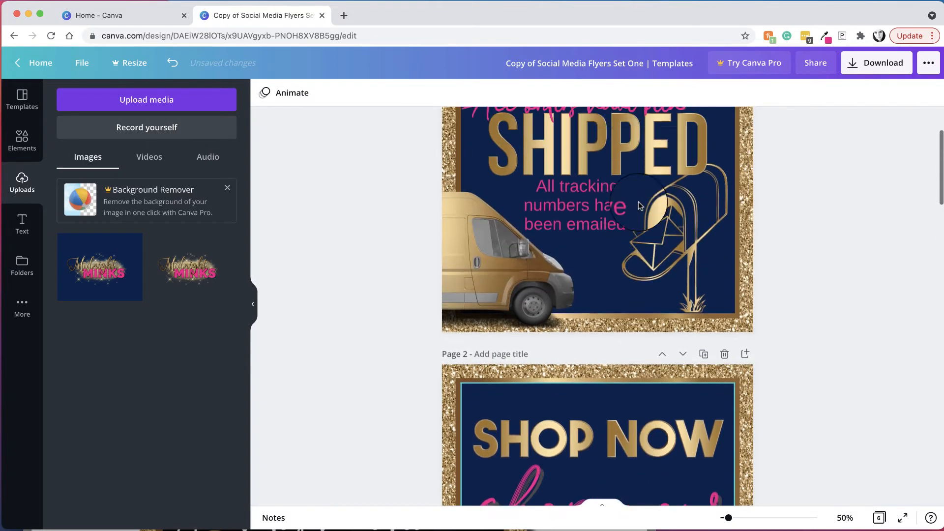
{"action": "scroll", "coordinate": [638, 205], "scroll_direction": "up", "scroll_amount": 3}
{"action": "left_click", "coordinate": [604, 180]}
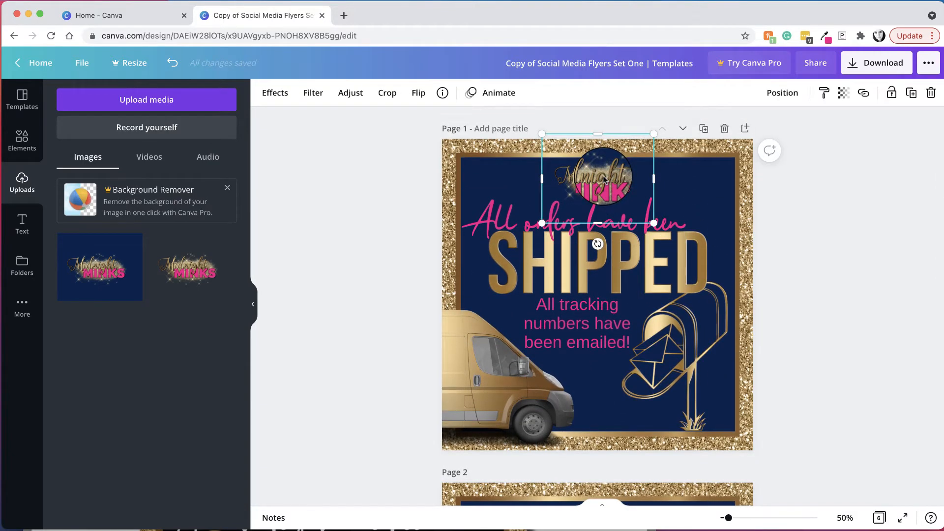
{"action": "right_click", "coordinate": [603, 177]}
{"action": "left_click", "coordinate": [635, 193]}
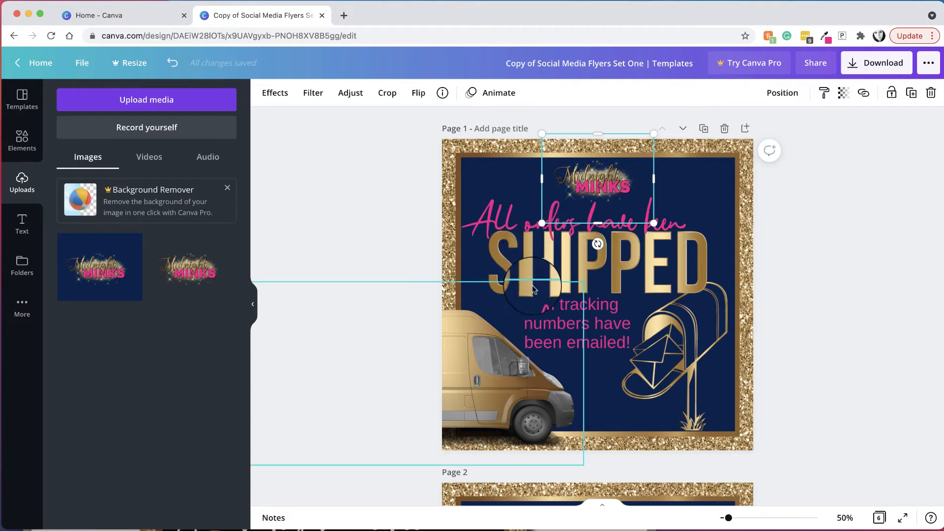
{"action": "scroll", "coordinate": [658, 341], "scroll_direction": "down", "scroll_amount": 6}
{"action": "left_click", "coordinate": [604, 326]}
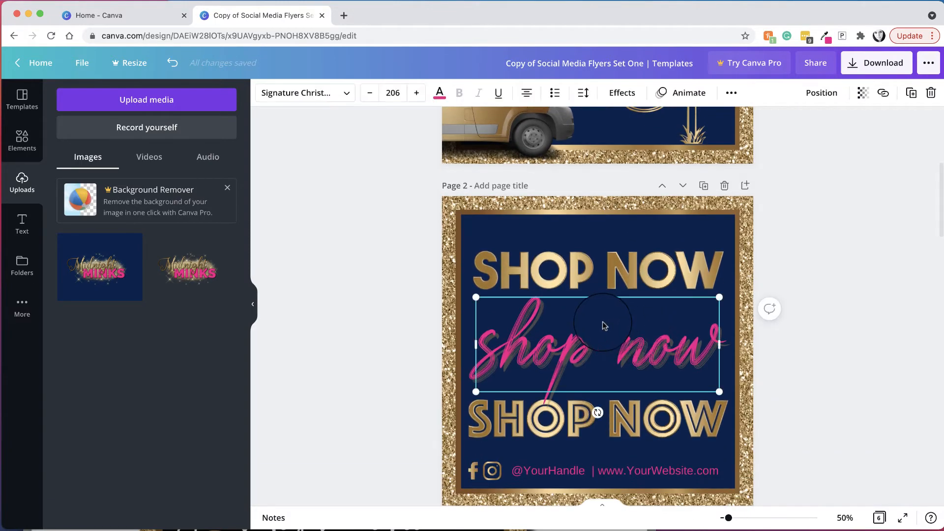
{"action": "right_click", "coordinate": [604, 325]}
{"action": "left_click", "coordinate": [638, 353]}
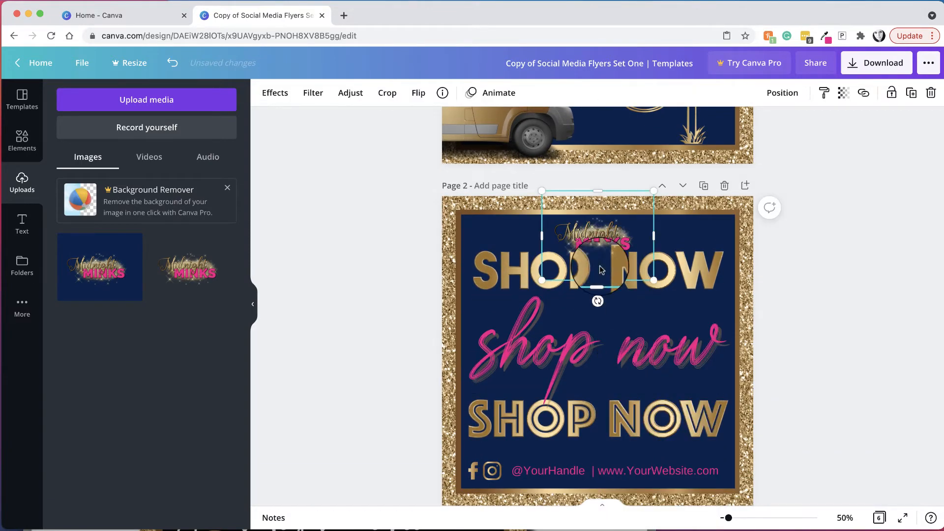
Compare the logo's placement on pages 1 and 2 and examine the layout of the page 3 flyer
{"action": "scroll", "coordinate": [600, 269], "scroll_direction": "up", "scroll_amount": 5}
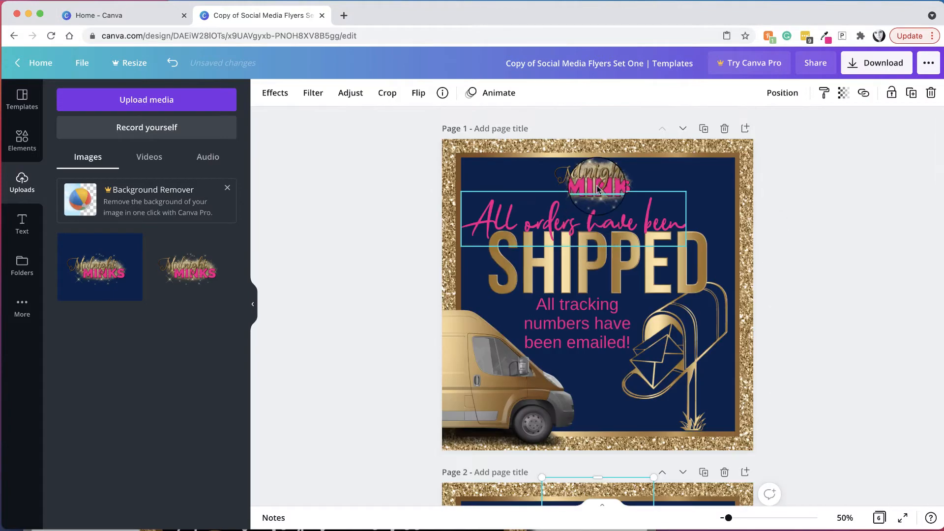
{"action": "scroll", "coordinate": [590, 345], "scroll_direction": "down", "scroll_amount": 4}
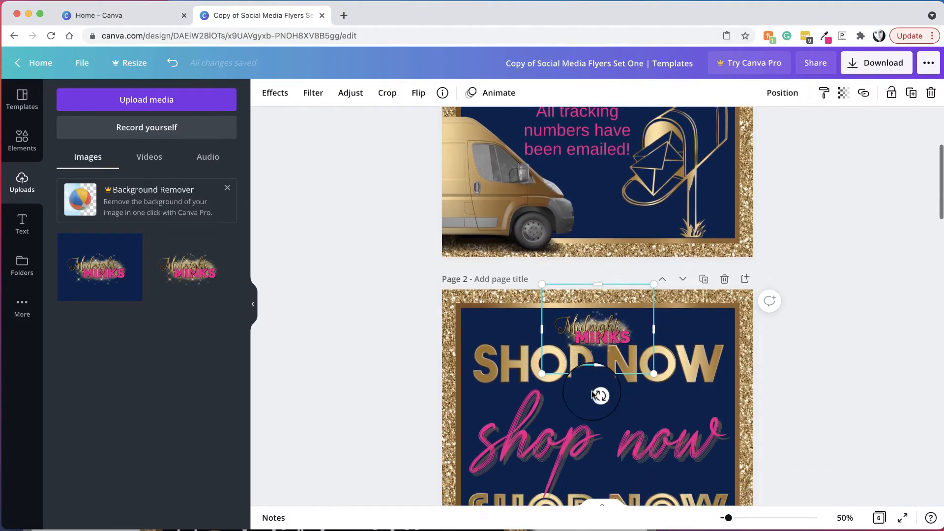
{"action": "scroll", "coordinate": [592, 393], "scroll_direction": "down", "scroll_amount": 2}
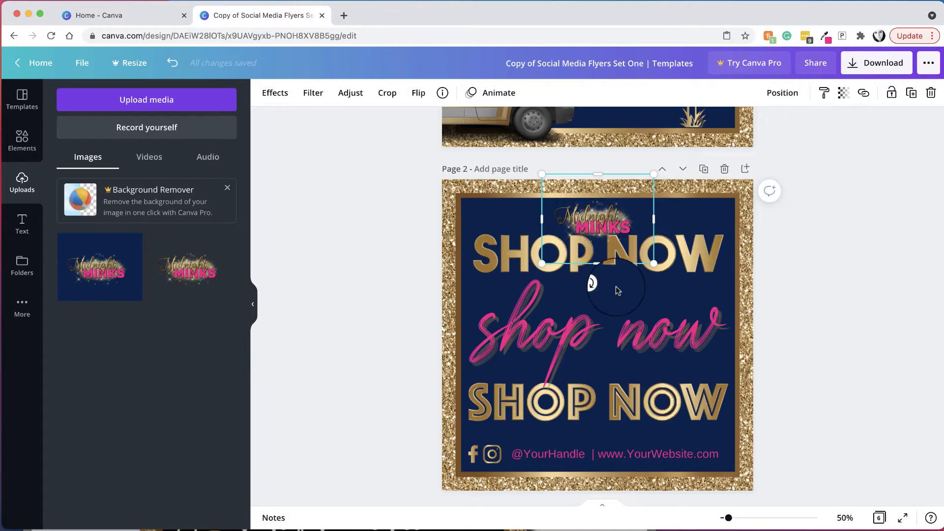
{"action": "scroll", "coordinate": [618, 290], "scroll_direction": "down", "scroll_amount": 5}
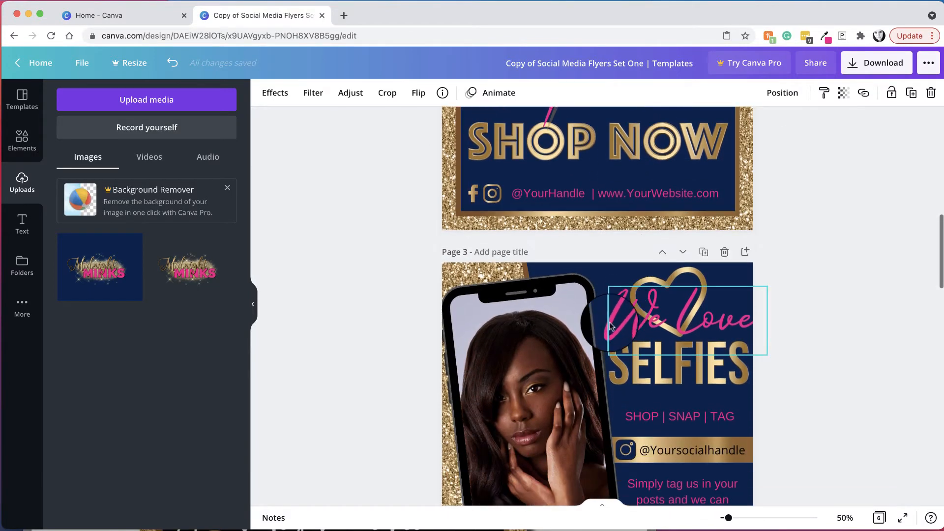
{"action": "scroll", "coordinate": [609, 326], "scroll_direction": "down", "scroll_amount": 5}
{"action": "scroll", "coordinate": [688, 196], "scroll_direction": "up", "scroll_amount": 10}
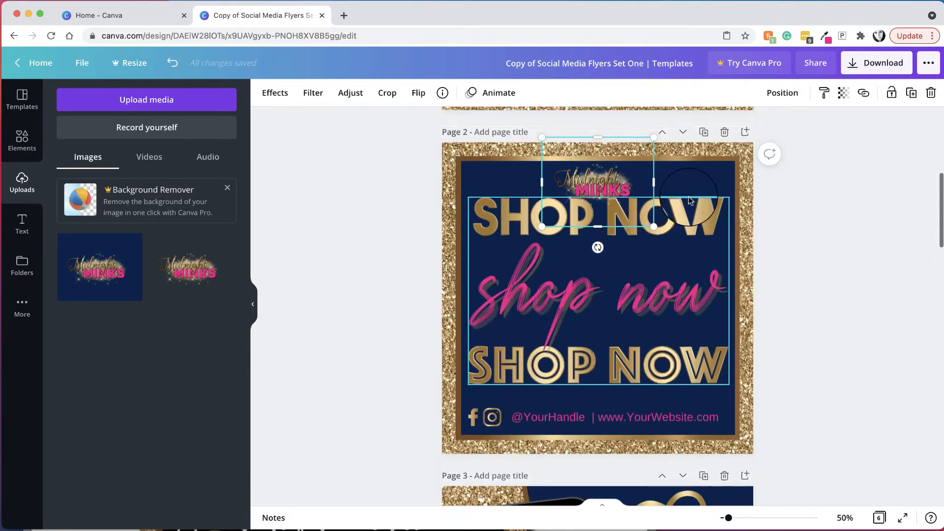
{"action": "scroll", "coordinate": [689, 196], "scroll_direction": "up", "scroll_amount": 2}
{"action": "left_click", "coordinate": [752, 315]}
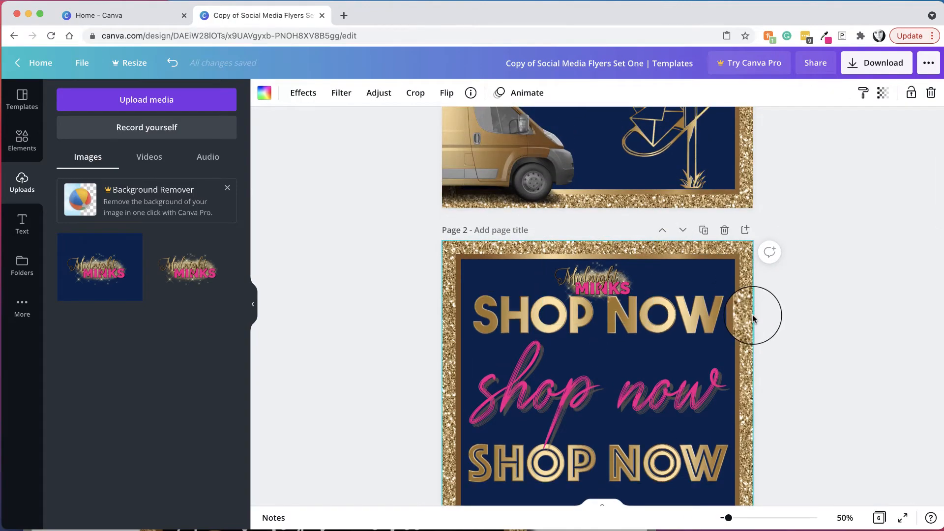
{"action": "scroll", "coordinate": [752, 315], "scroll_direction": "down", "scroll_amount": 5}
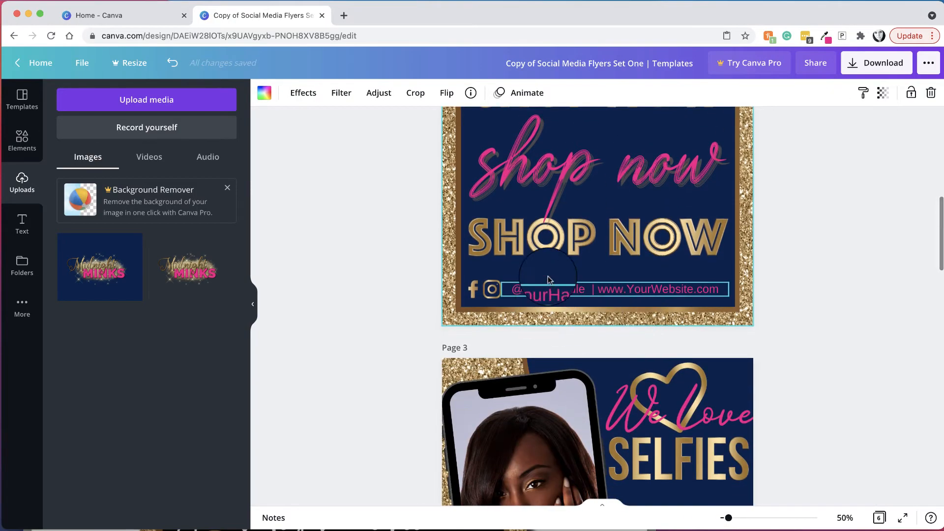
Nudge the "All tracking numbers have been emailed!" text slightly lower beneath SHIPPED on page 1
{"action": "scroll", "coordinate": [549, 279], "scroll_direction": "up", "scroll_amount": 10}
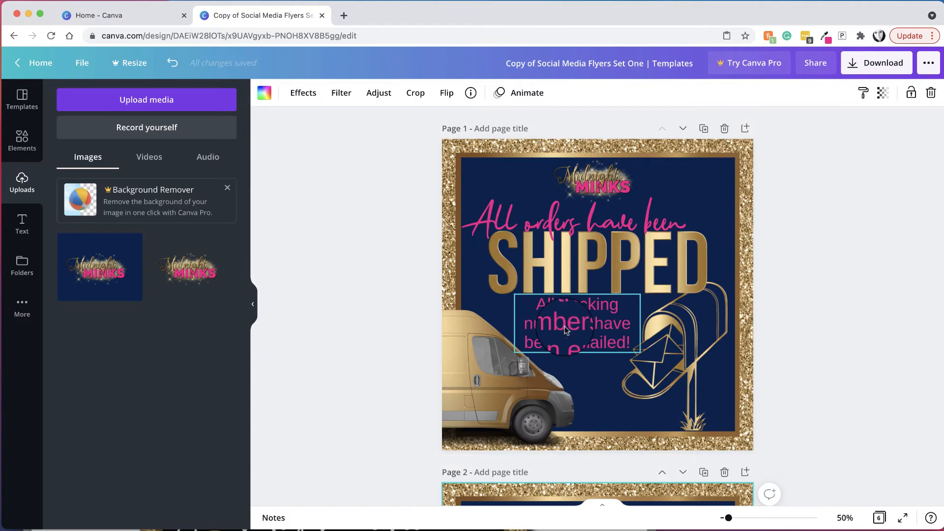
{"action": "left_click", "coordinate": [565, 326]}
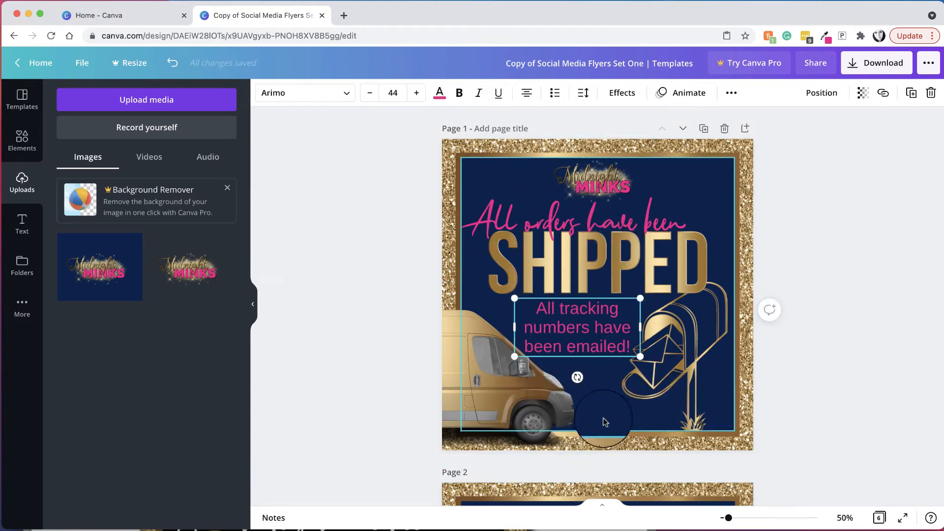
{"action": "scroll", "coordinate": [606, 428], "scroll_direction": "down", "scroll_amount": 7}
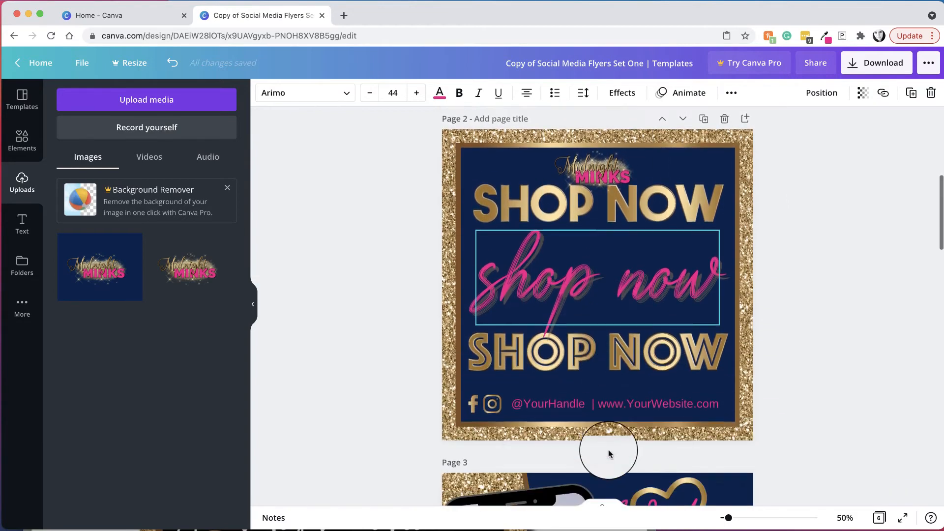
{"action": "scroll", "coordinate": [609, 450], "scroll_direction": "down", "scroll_amount": 1}
{"action": "scroll", "coordinate": [608, 392], "scroll_direction": "up", "scroll_amount": 1}
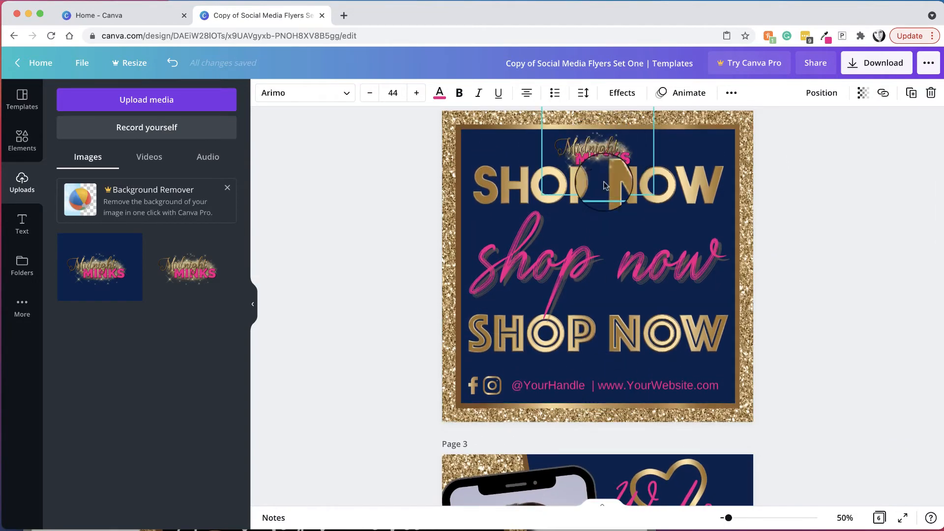
{"action": "left_click", "coordinate": [551, 386]}
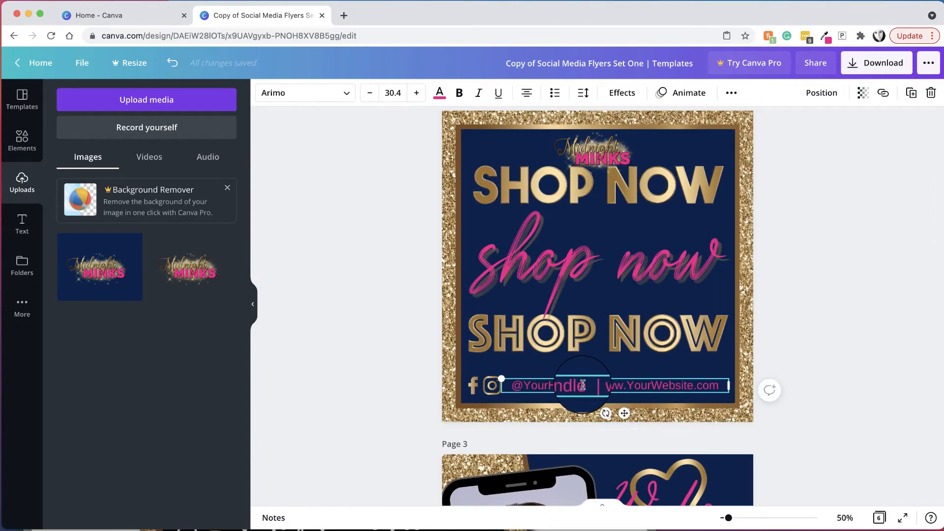
{"action": "left_click_drag", "start_coordinate": [583, 385], "coordinate": [527, 385]}
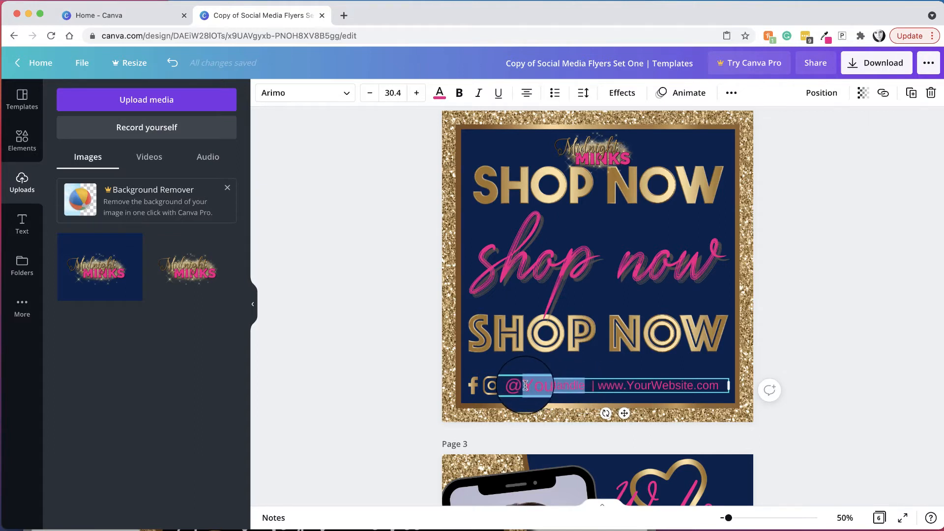
{"action": "type", "text": "midnightmink"}
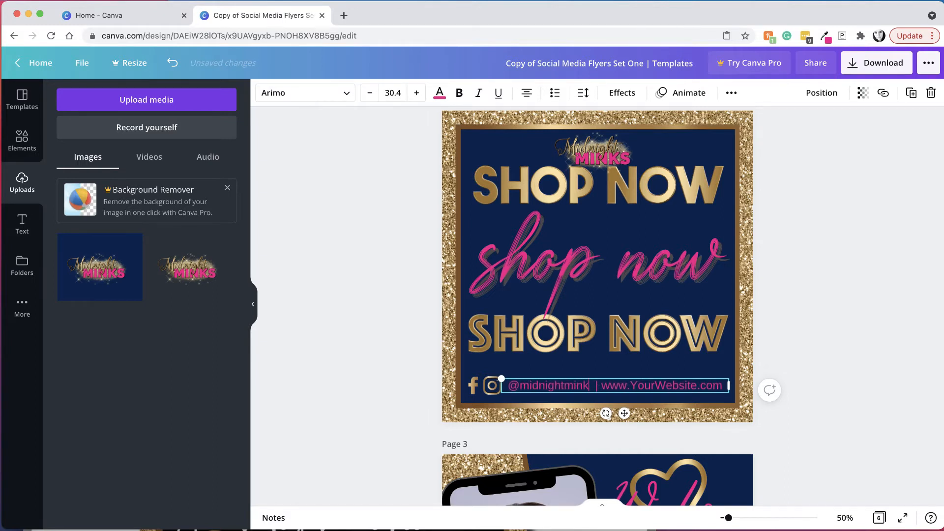
{"action": "type", "text": "example"}
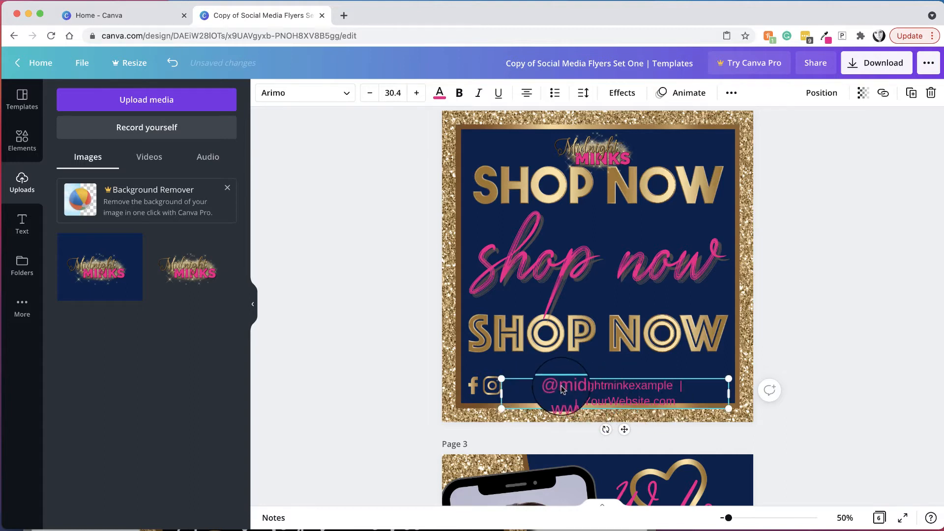
{"action": "left_click_drag", "start_coordinate": [559, 386], "coordinate": [669, 389]}
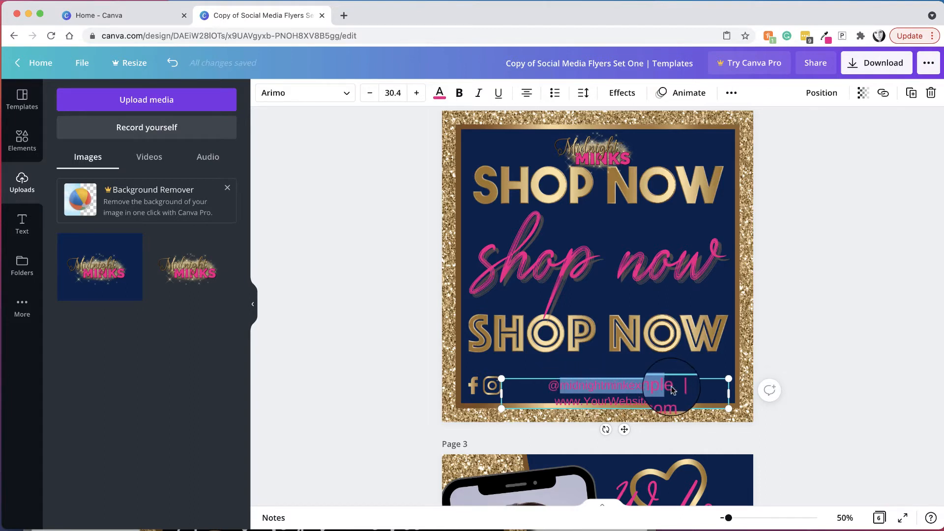
{"action": "left_click_drag", "start_coordinate": [583, 403], "coordinate": [594, 403]}
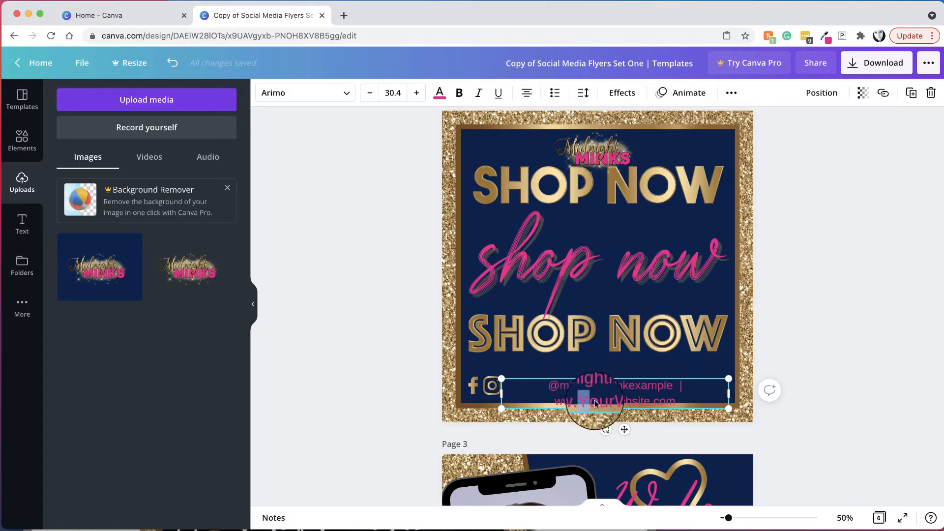
{"action": "type", "text": "Mi"}
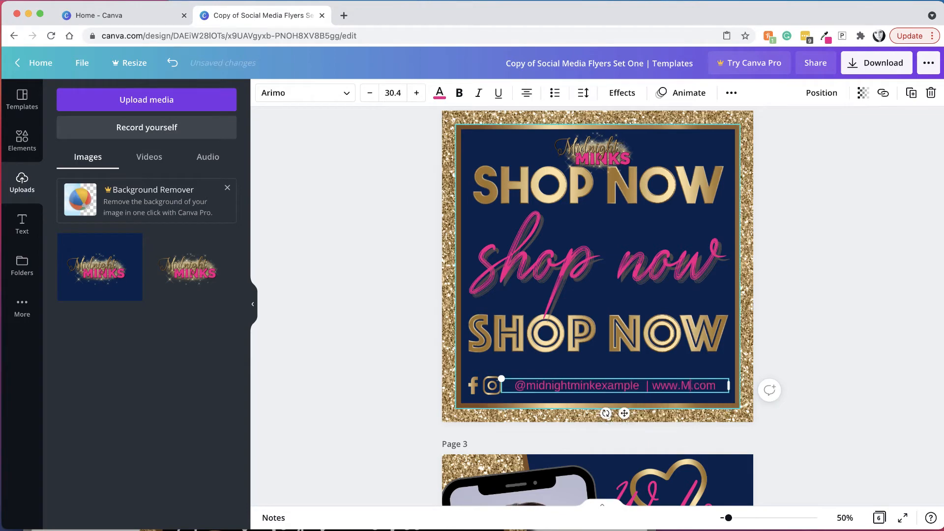
{"action": "type", "text": "dnight"}
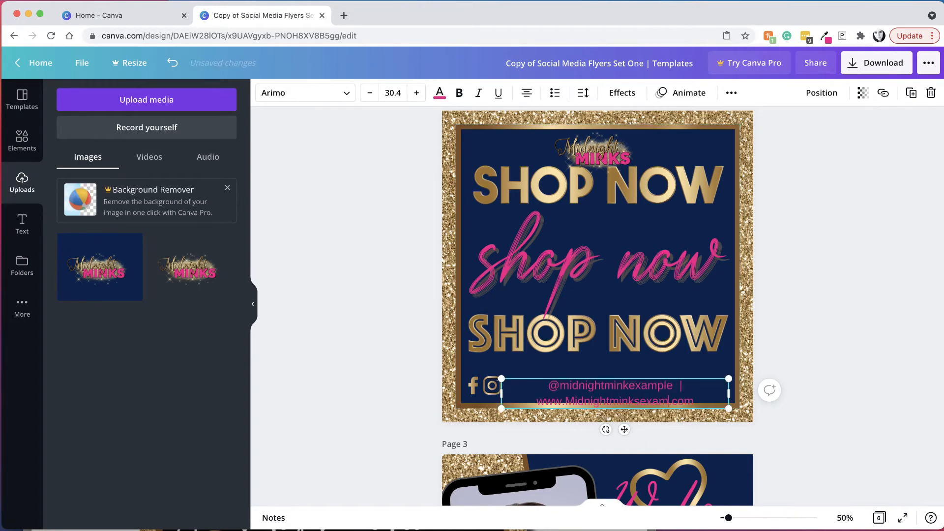
{"action": "left_click", "coordinate": [705, 362]}
{"action": "left_click_drag", "start_coordinate": [646, 388], "coordinate": [647, 378]}
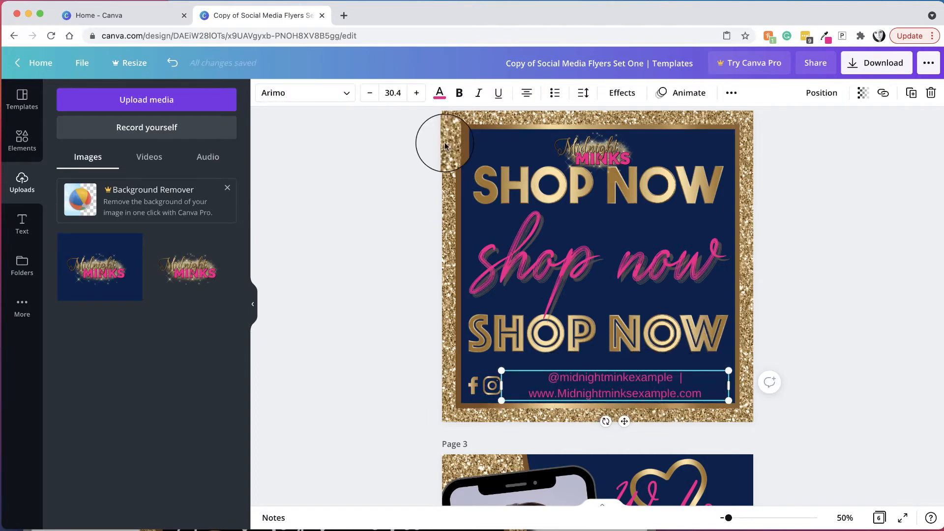
Reduce the page 2 contact text to size 20.4 and move it lower, level with the social icons
{"action": "left_click", "coordinate": [368, 93]}
{"action": "left_click", "coordinate": [367, 94]}
{"action": "left_click", "coordinate": [368, 94]}
{"action": "left_click", "coordinate": [368, 93]}
{"action": "left_click", "coordinate": [368, 93]}
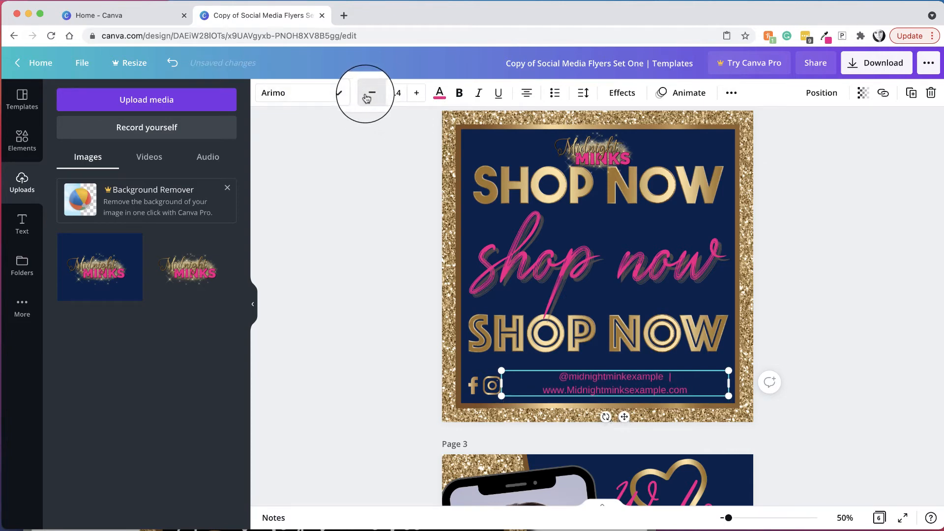
{"action": "left_click", "coordinate": [368, 93]}
{"action": "left_click", "coordinate": [368, 93]}
{"action": "left_click", "coordinate": [368, 94]}
{"action": "left_click", "coordinate": [367, 93]}
{"action": "left_click", "coordinate": [368, 94]}
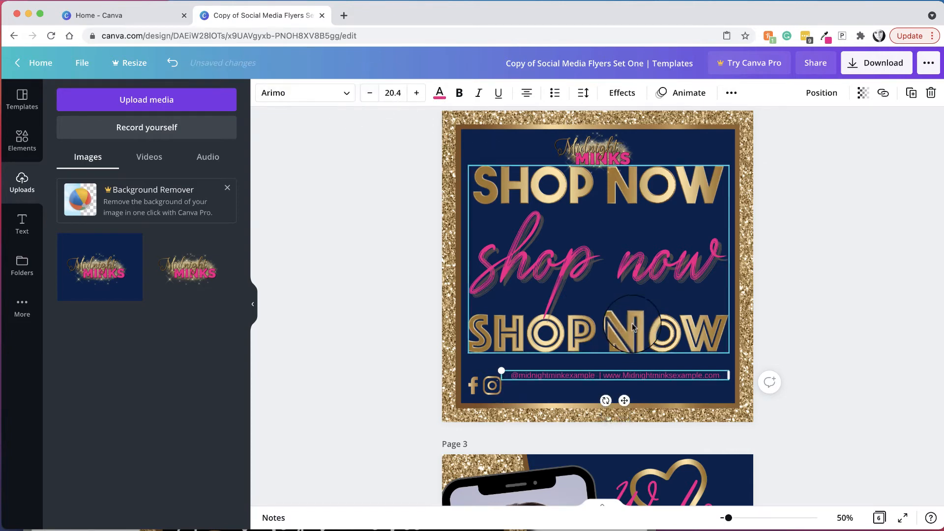
{"action": "left_click_drag", "start_coordinate": [624, 400], "coordinate": [628, 409]}
{"action": "left_click", "coordinate": [700, 352]}
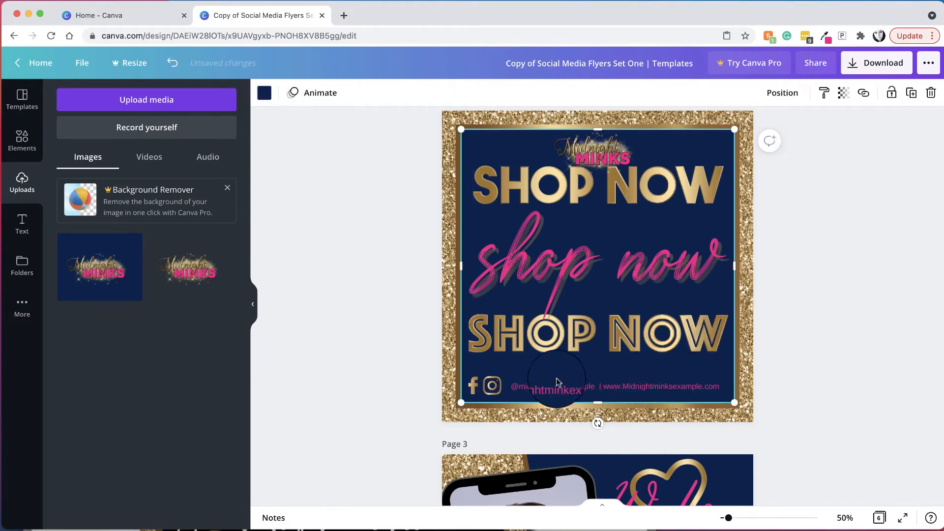
Remove the "|" separator, put the website on its own line below the handle, and set the text size to 36
{"action": "left_click", "coordinate": [598, 391]}
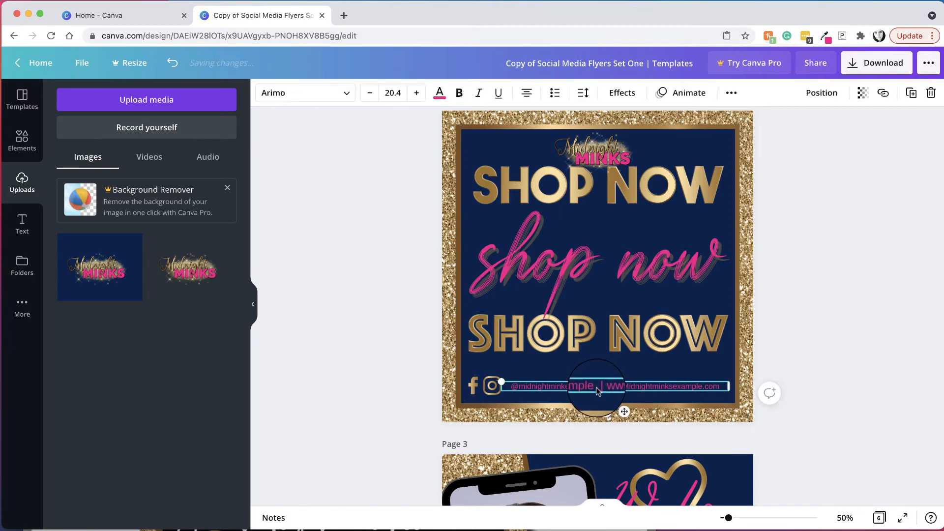
{"action": "key", "text": "BackSpace"}
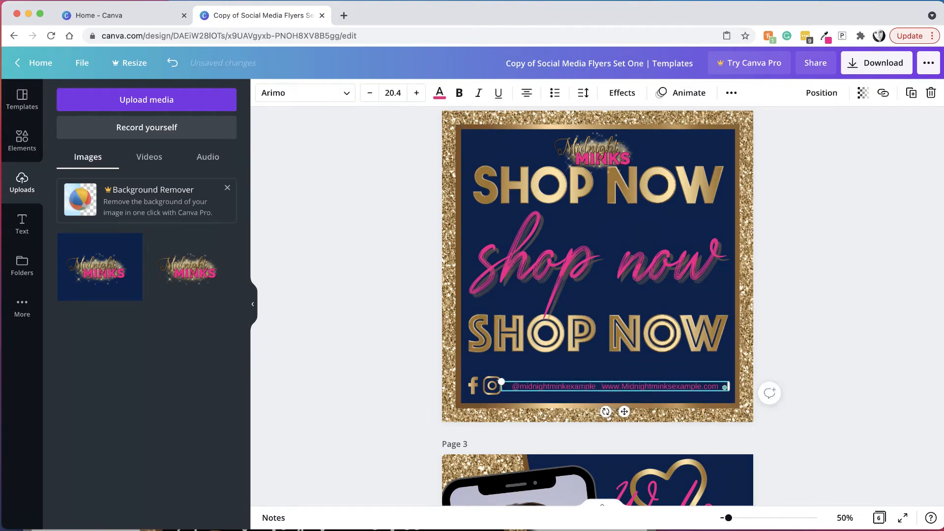
{"action": "key", "text": "Return"}
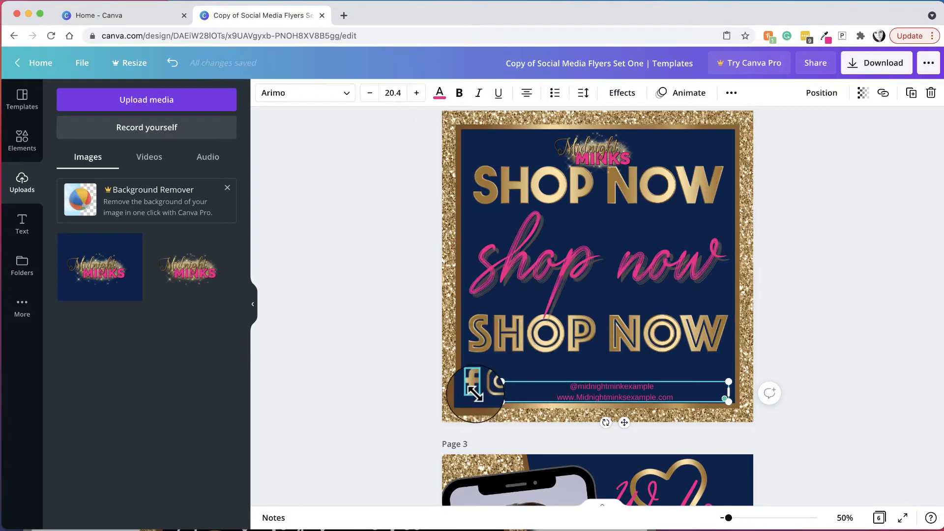
{"action": "left_click", "coordinate": [393, 93]}
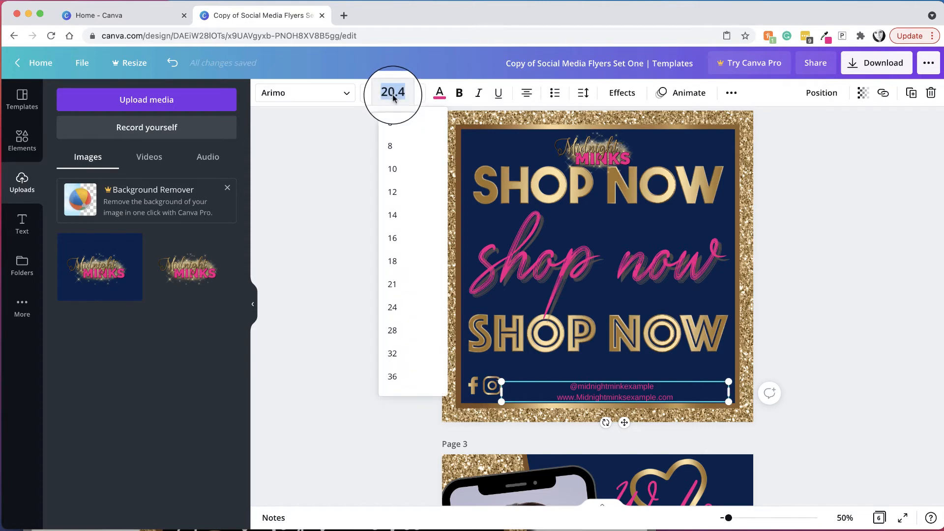
{"action": "left_click", "coordinate": [392, 377]}
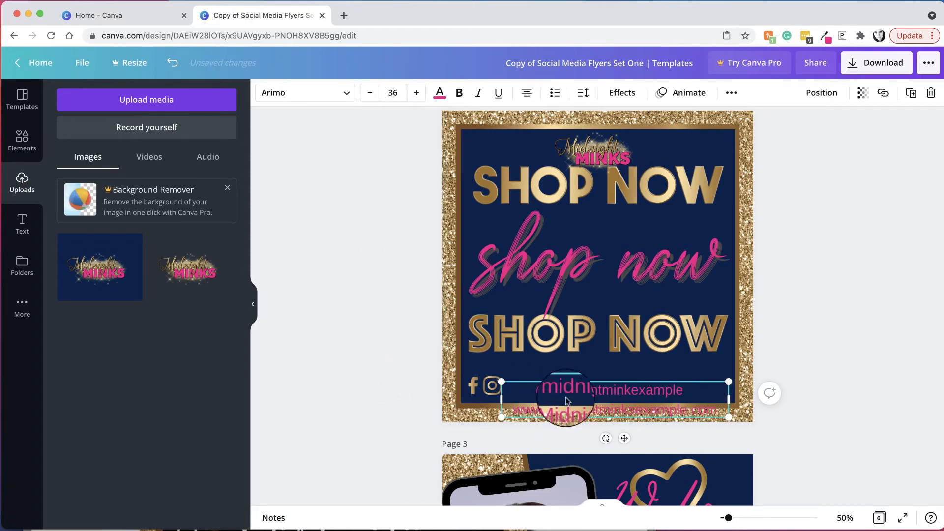
Move the Facebook and Instagram icons up beside the handle line and shift the contact text closer to them
{"action": "left_click", "coordinate": [473, 390]}
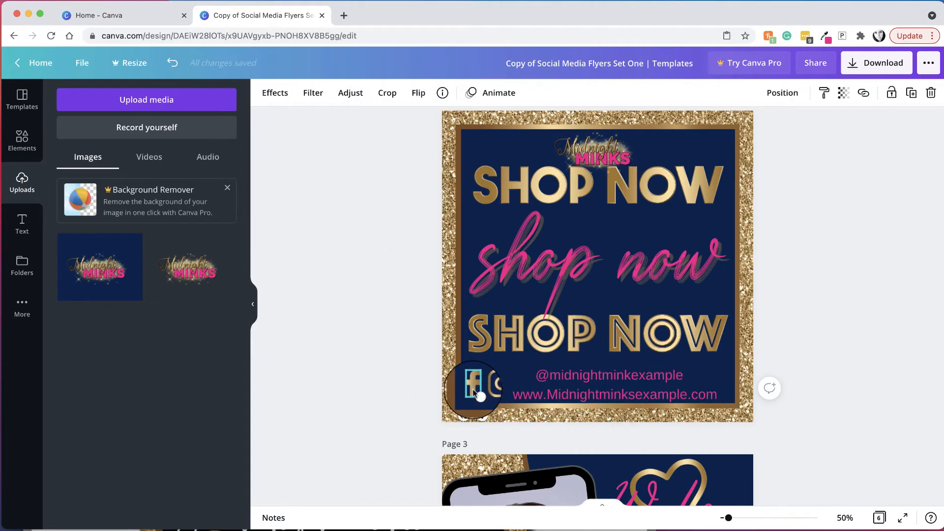
{"action": "left_click_drag", "start_coordinate": [498, 385], "coordinate": [529, 374]}
{"action": "left_click_drag", "start_coordinate": [482, 391], "coordinate": [506, 373]}
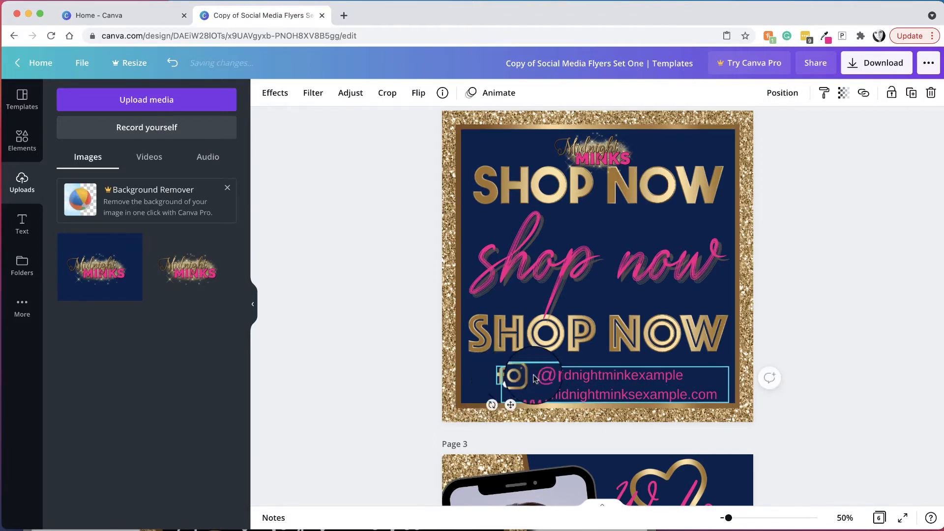
{"action": "left_click_drag", "start_coordinate": [570, 376], "coordinate": [558, 376]}
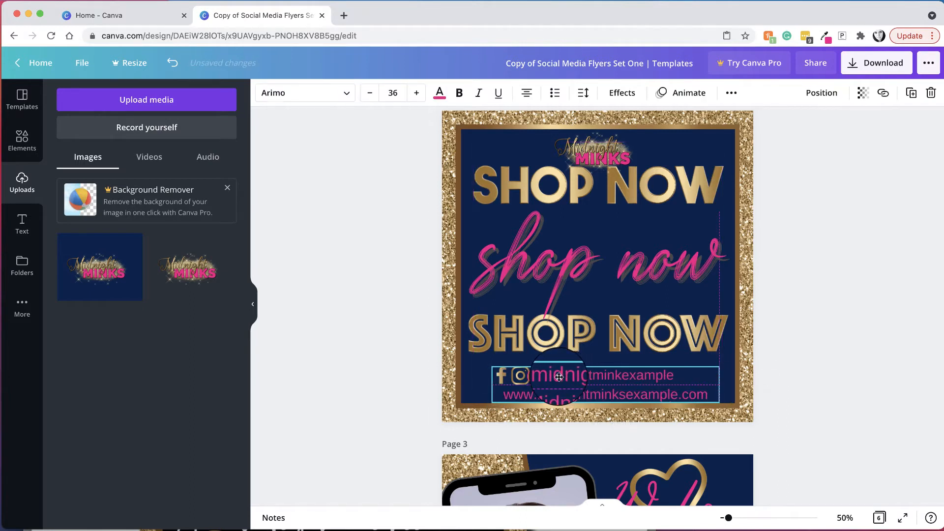
{"action": "left_click_drag", "start_coordinate": [499, 377], "coordinate": [491, 377]}
Try to select and move the Facebook and Instagram icons overlapped by the contact text box on page 2
{"action": "left_click", "coordinate": [569, 386]}
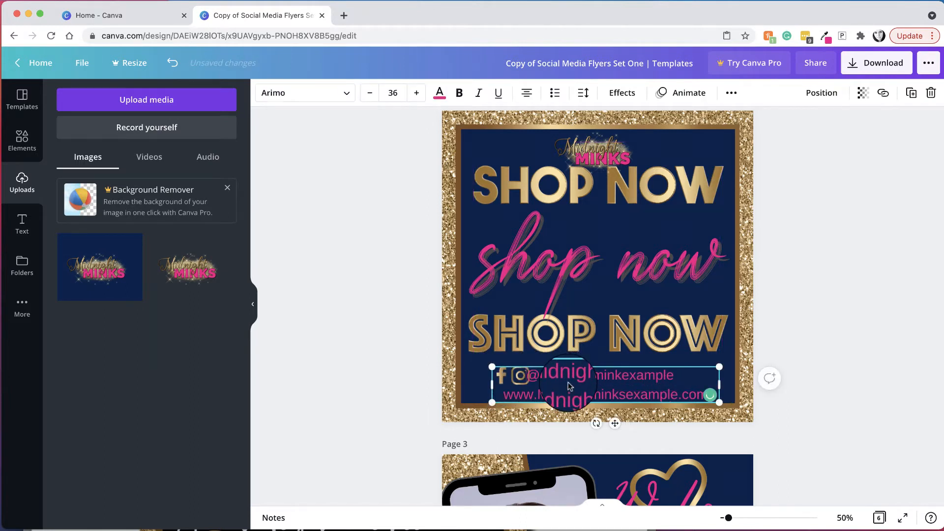
{"action": "left_click", "coordinate": [439, 379]}
{"action": "left_click", "coordinate": [495, 374]}
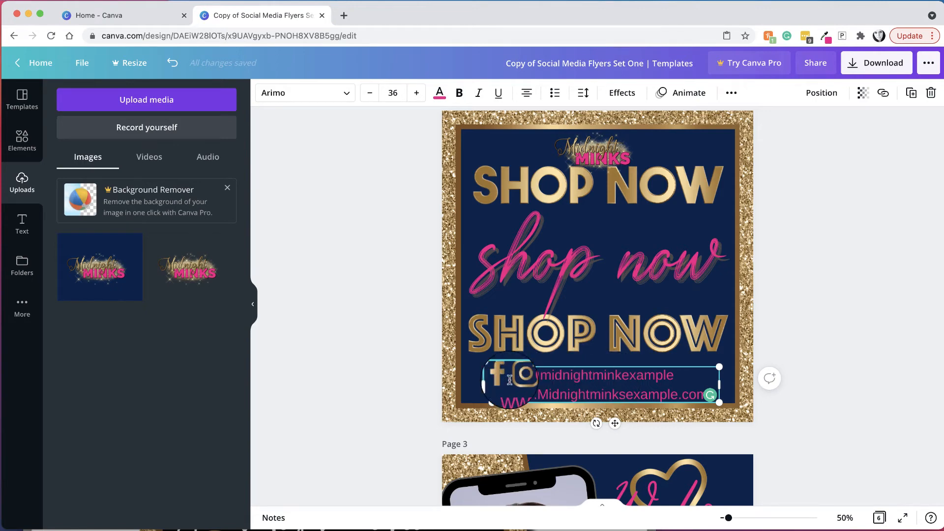
{"action": "left_click", "coordinate": [822, 93]}
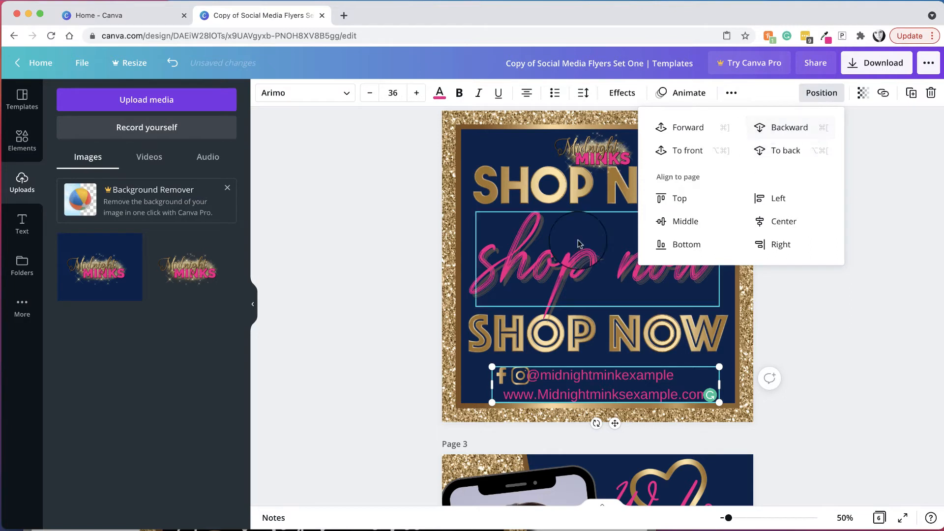
{"action": "left_click", "coordinate": [484, 399]}
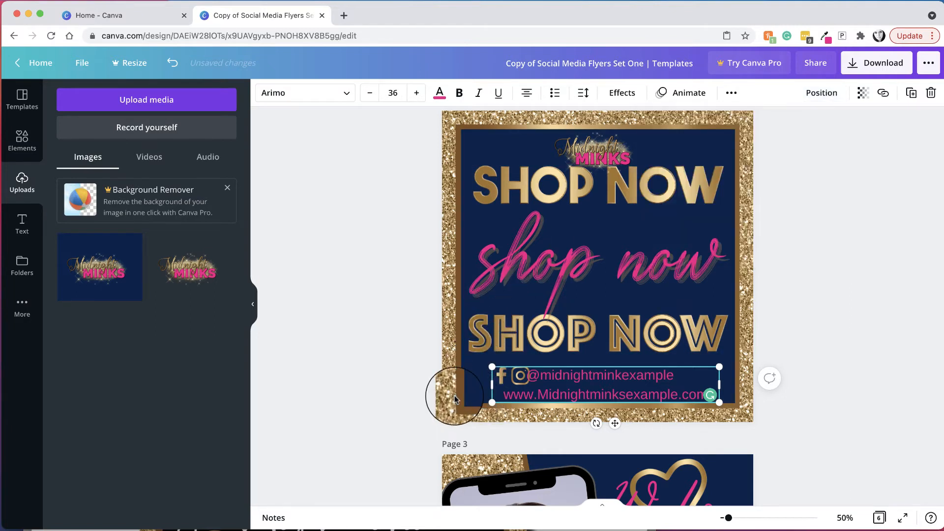
{"action": "left_click", "coordinate": [454, 396]}
{"action": "left_click", "coordinate": [525, 377]}
{"action": "mouse_move", "coordinate": [502, 377]}
{"action": "left_mouse_down"}
{"action": "mouse_move", "coordinate": [494, 382]}
{"action": "mouse_move", "coordinate": [499, 375]}
{"action": "left_mouse_up"}
Reorder the contact text's layer so it sits behind the social icons but in front of the navy background
{"action": "left_click", "coordinate": [498, 374]}
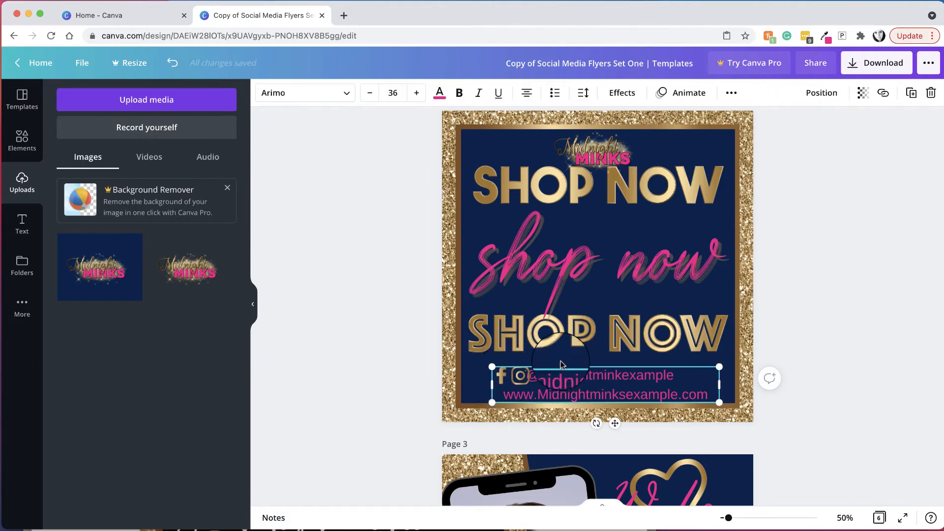
{"action": "left_click", "coordinate": [819, 95]}
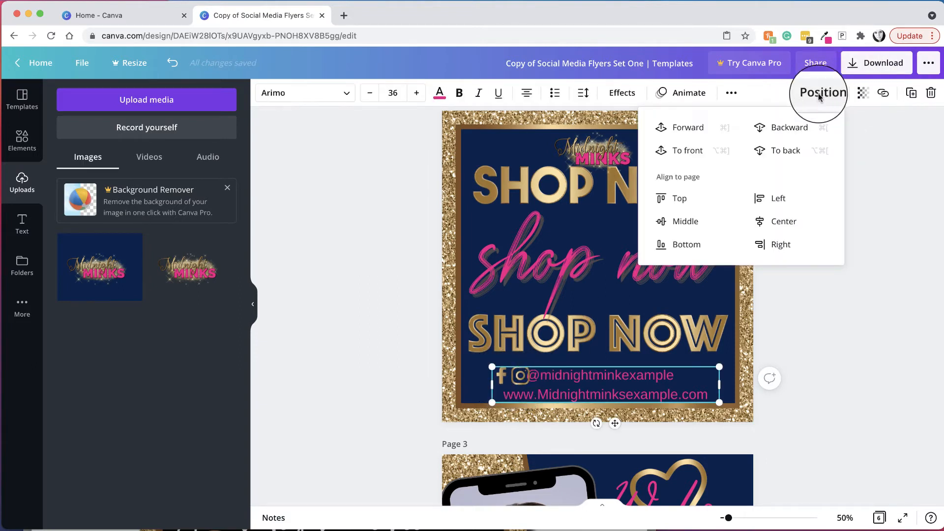
{"action": "left_click", "coordinate": [785, 127]}
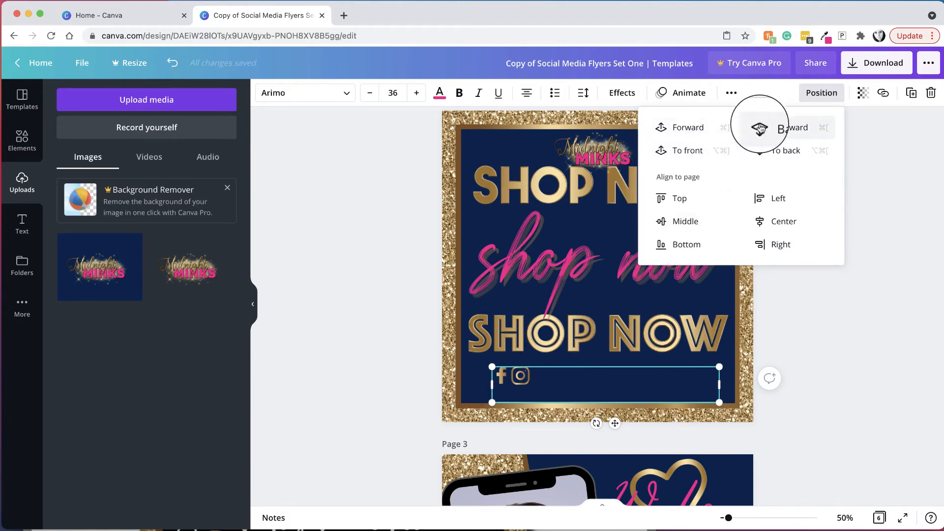
{"action": "left_click", "coordinate": [688, 128]}
Nudge the Facebook and Instagram icons away from the handle to leave a small gap before it
{"action": "left_click", "coordinate": [500, 377]}
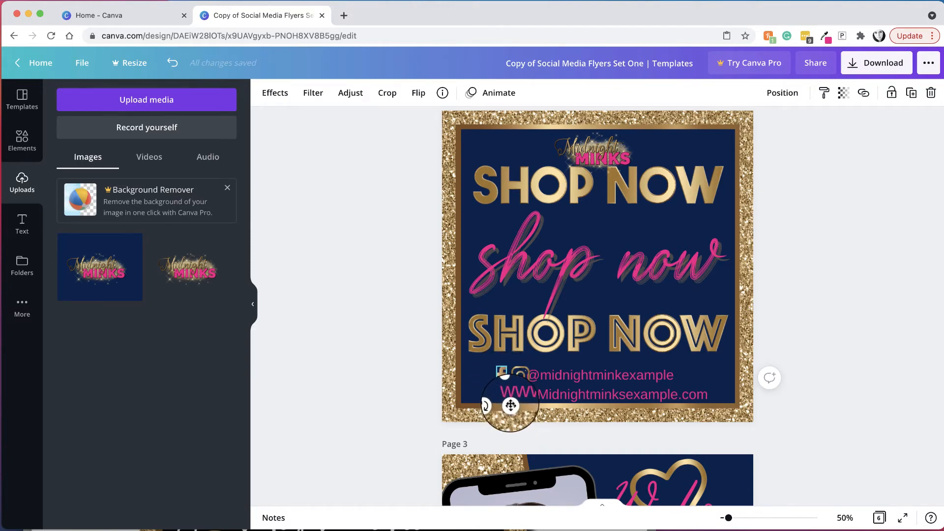
{"action": "left_click_drag", "start_coordinate": [510, 405], "coordinate": [505, 403]}
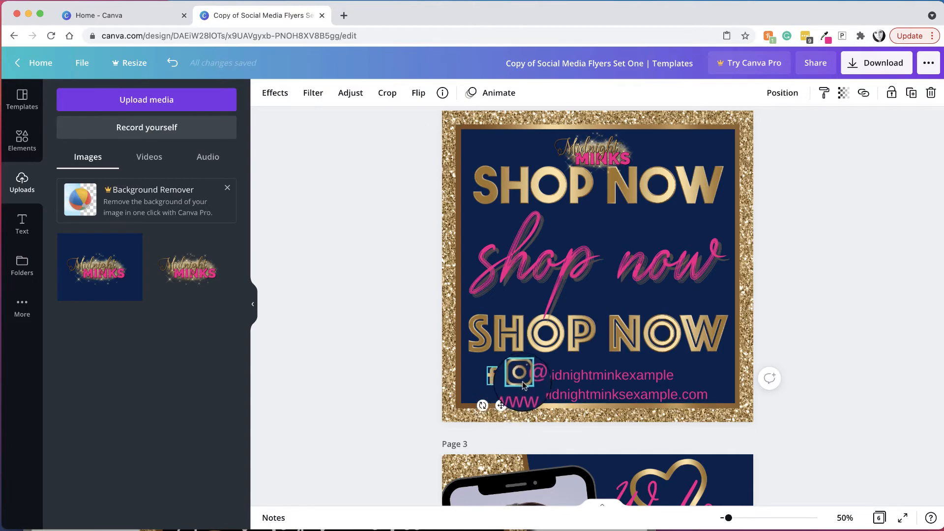
{"action": "left_click_drag", "start_coordinate": [530, 406], "coordinate": [524, 408]}
{"action": "left_click", "coordinate": [842, 337]}
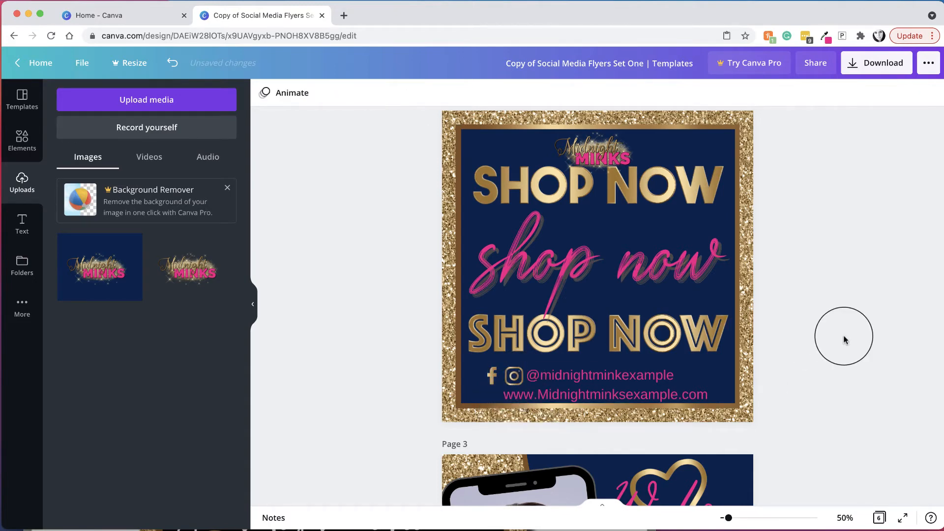
{"action": "scroll", "coordinate": [843, 338], "scroll_direction": "down", "scroll_amount": 5}
{"action": "scroll", "coordinate": [844, 338], "scroll_direction": "down", "scroll_amount": 3}
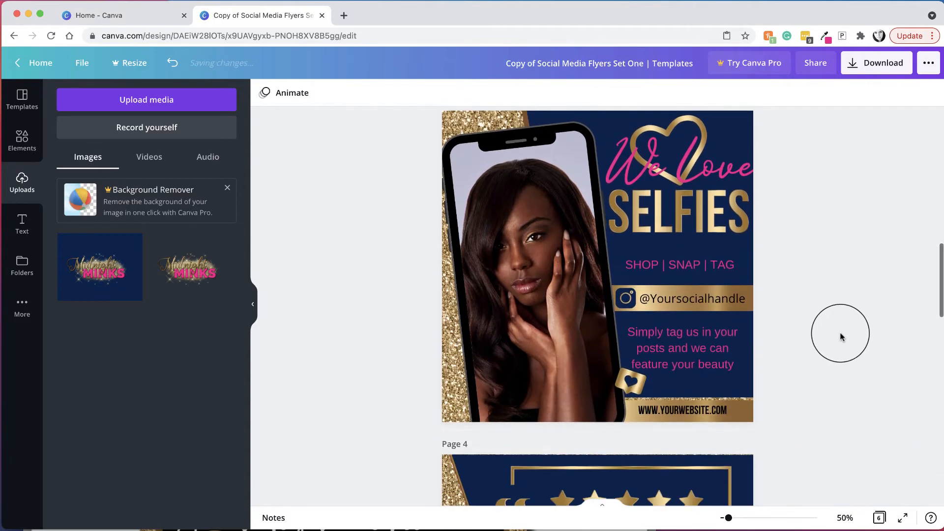
{"action": "scroll", "coordinate": [669, 178], "scroll_direction": "up", "scroll_amount": 5}
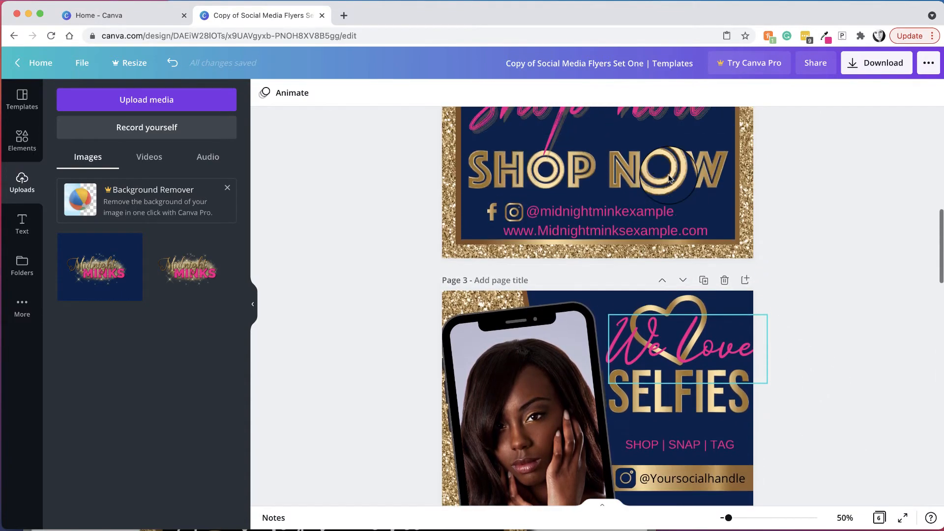
{"action": "scroll", "coordinate": [668, 177], "scroll_direction": "down", "scroll_amount": 4}
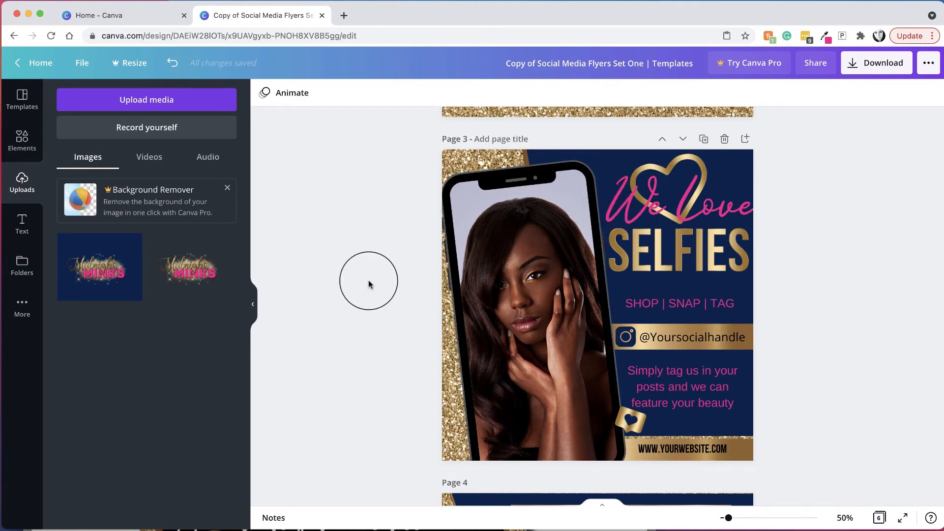
{"action": "scroll", "coordinate": [369, 283], "scroll_direction": "up", "scroll_amount": 7}
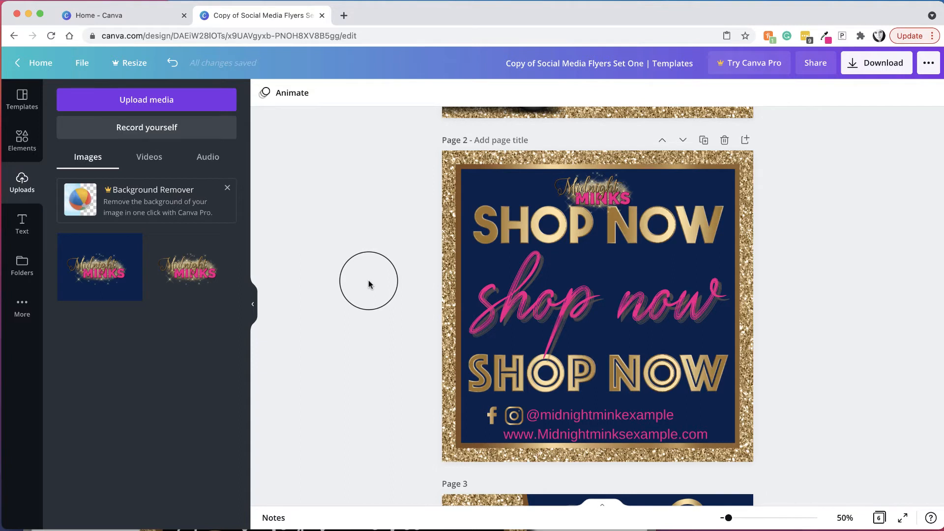
{"action": "scroll", "coordinate": [370, 283], "scroll_direction": "down", "scroll_amount": 7}
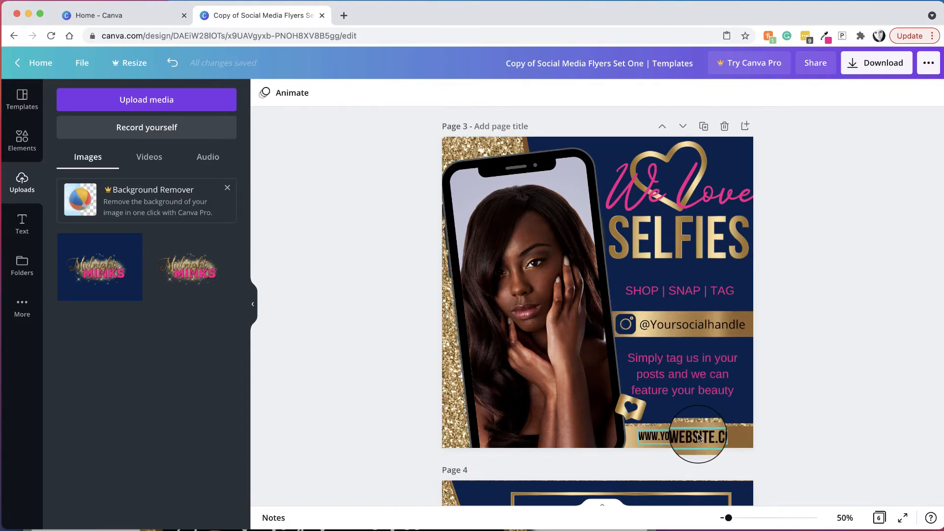
{"action": "left_click", "coordinate": [662, 325]}
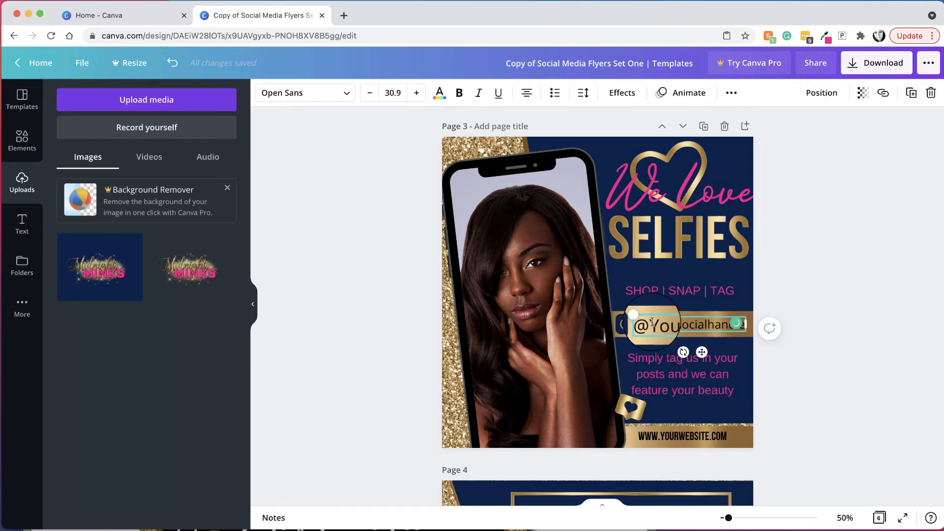
{"action": "double_click", "coordinate": [662, 324]}
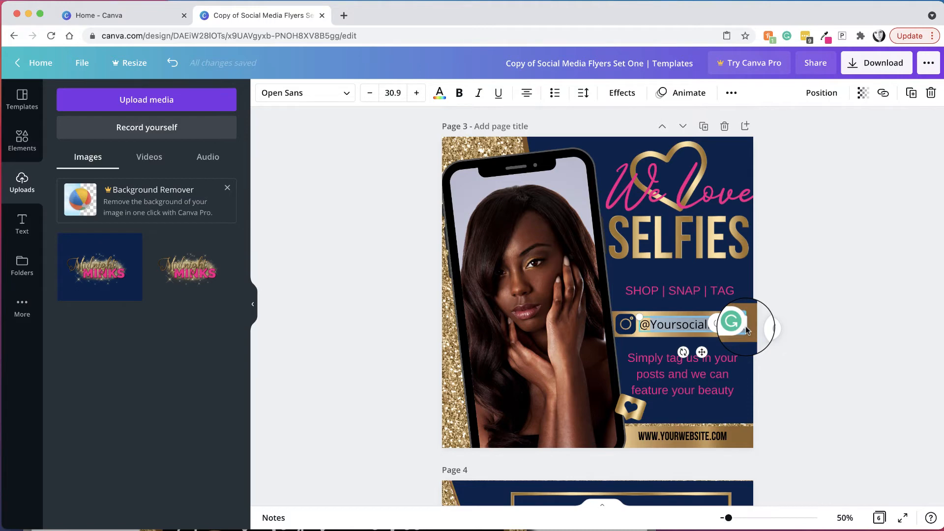
{"action": "key", "text": "BackSpace"}
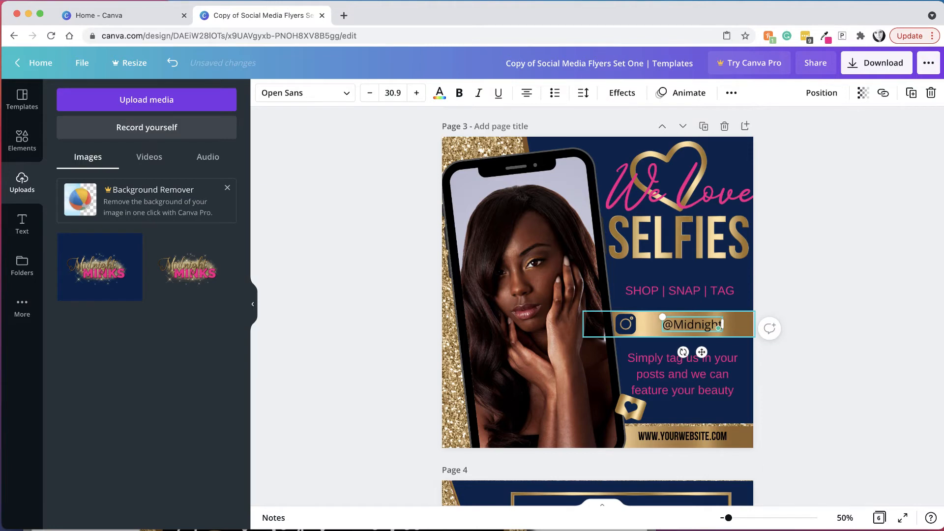
{"action": "type", "text": "@Midnightminksexample"}
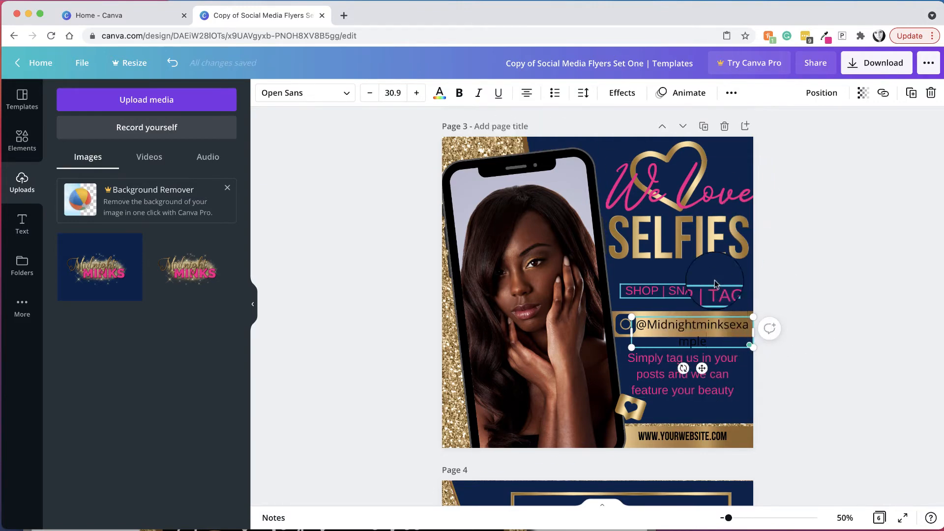
Reduce page 3's handle text to size 24.9 and nudge it into line beside the Instagram icon
{"action": "left_click", "coordinate": [369, 93]}
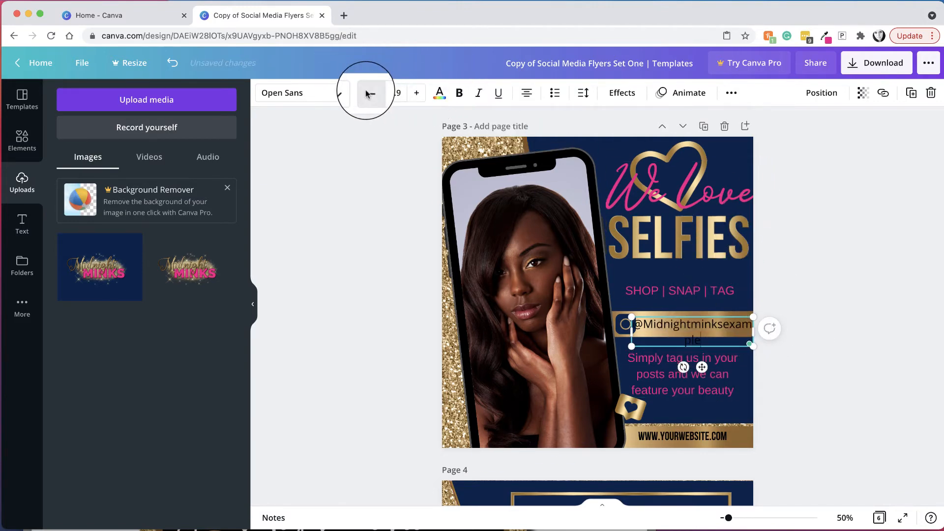
{"action": "left_click", "coordinate": [368, 93]}
{"action": "left_click", "coordinate": [367, 94]}
{"action": "left_click", "coordinate": [368, 93]}
{"action": "left_click", "coordinate": [368, 94]}
{"action": "left_click", "coordinate": [368, 93]}
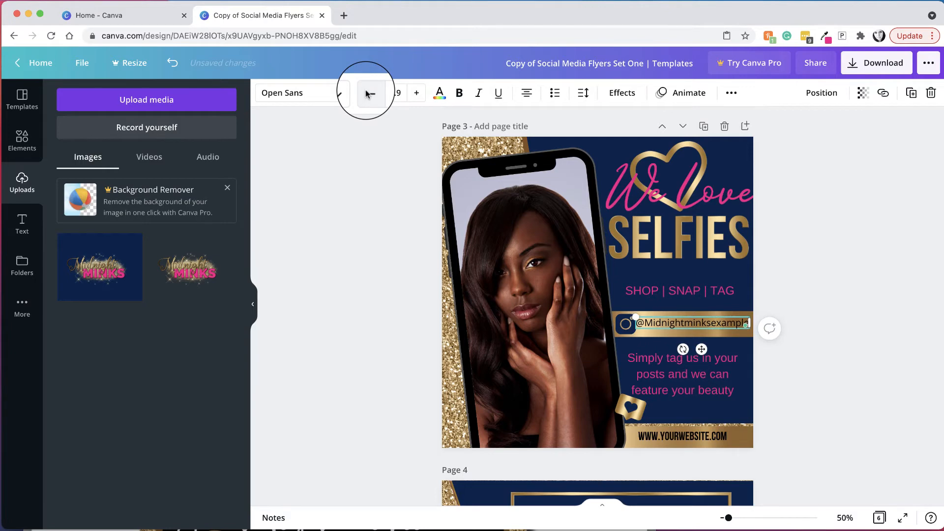
{"action": "left_click_drag", "start_coordinate": [701, 348], "coordinate": [704, 353]}
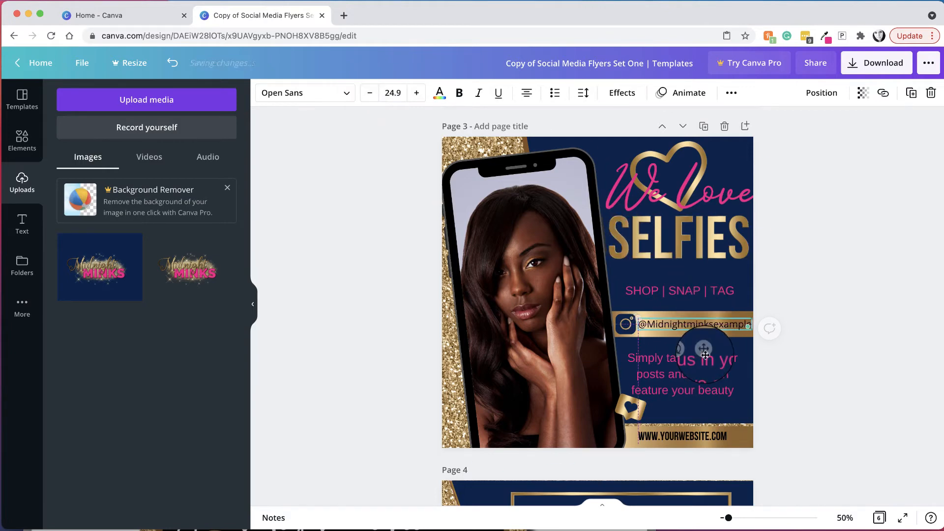
Make page 3's handle bold and shrink its font size until it fits on one line of the gold bar
{"action": "left_click", "coordinate": [460, 93]}
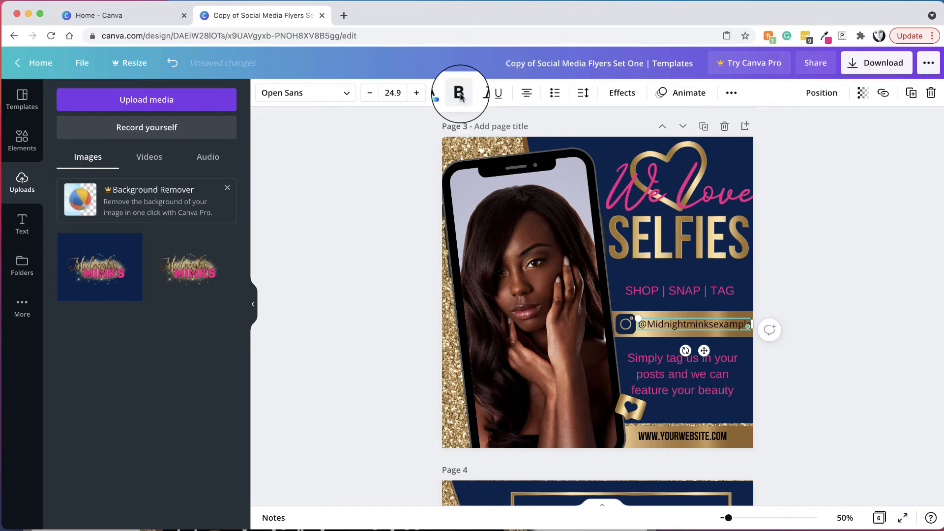
{"action": "left_click", "coordinate": [404, 258]}
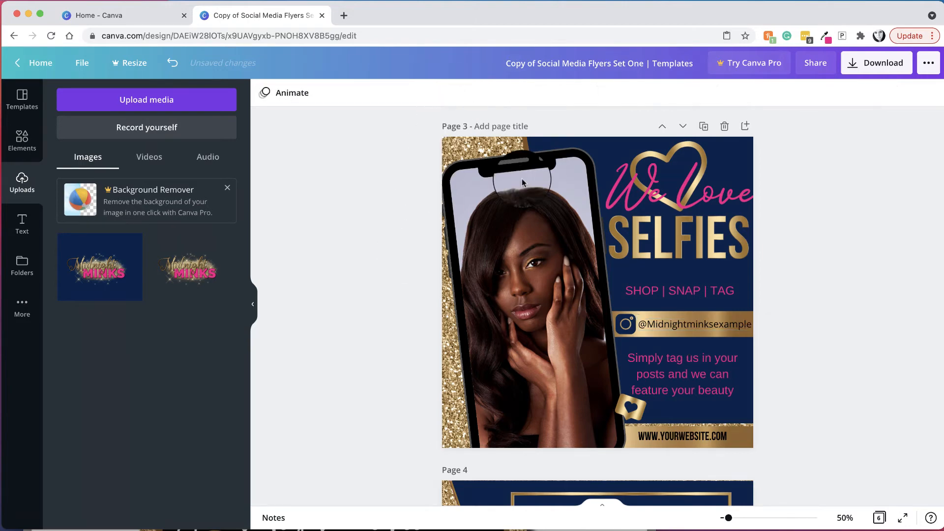
{"action": "left_click", "coordinate": [674, 322]}
{"action": "left_click", "coordinate": [460, 97]}
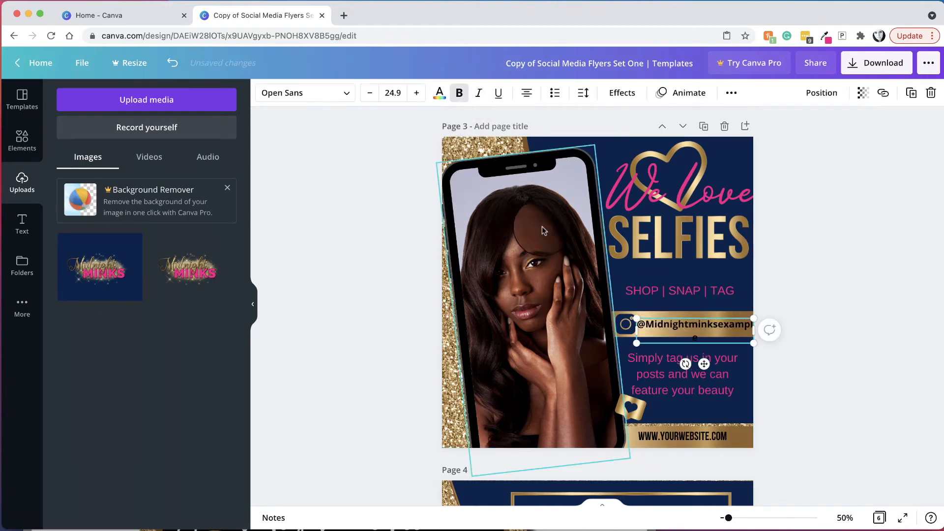
{"action": "left_click", "coordinate": [369, 94]}
{"action": "left_click", "coordinate": [369, 97]}
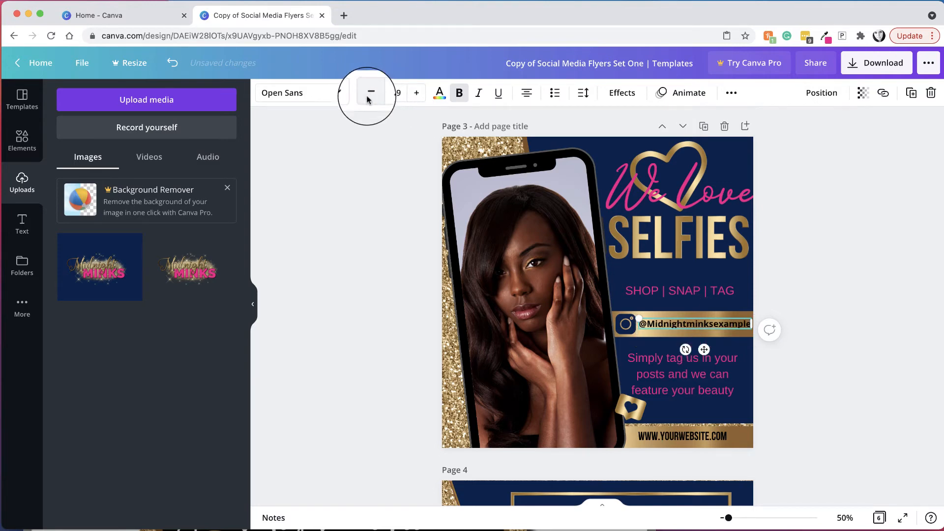
{"action": "left_click", "coordinate": [347, 251]}
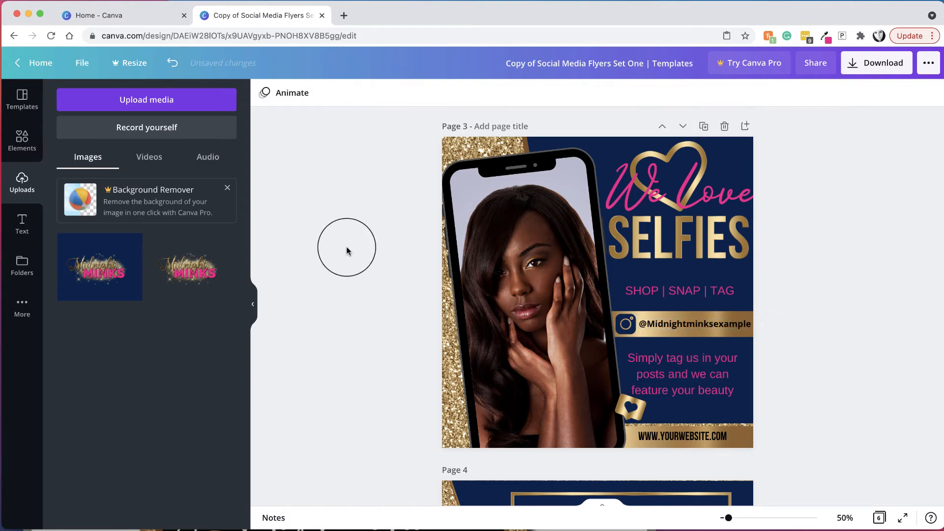
{"action": "left_click", "coordinate": [666, 437]}
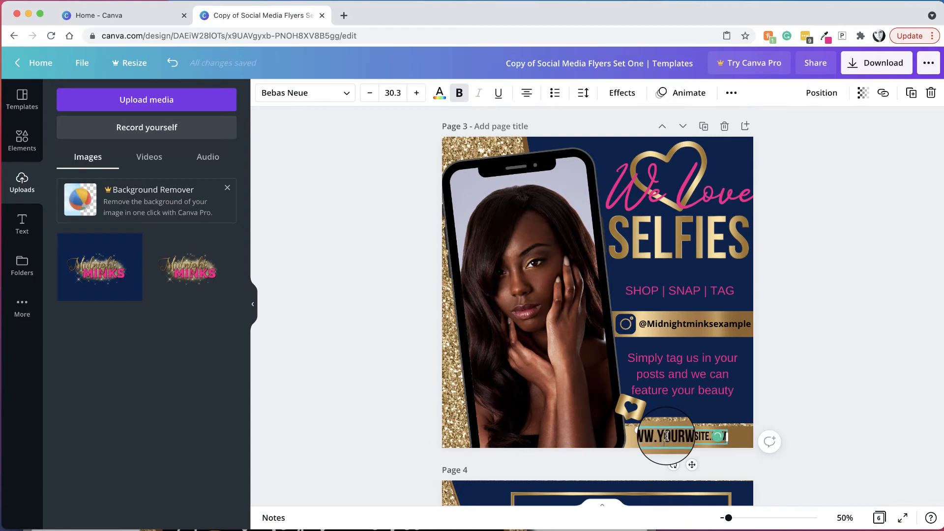
{"action": "scroll", "coordinate": [649, 393], "scroll_direction": "up", "scroll_amount": 3}
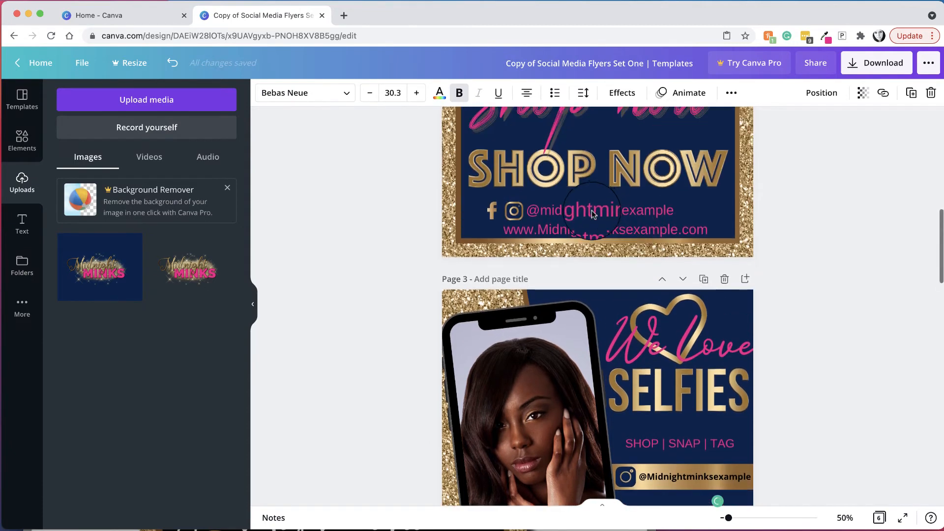
{"action": "left_click", "coordinate": [588, 228]}
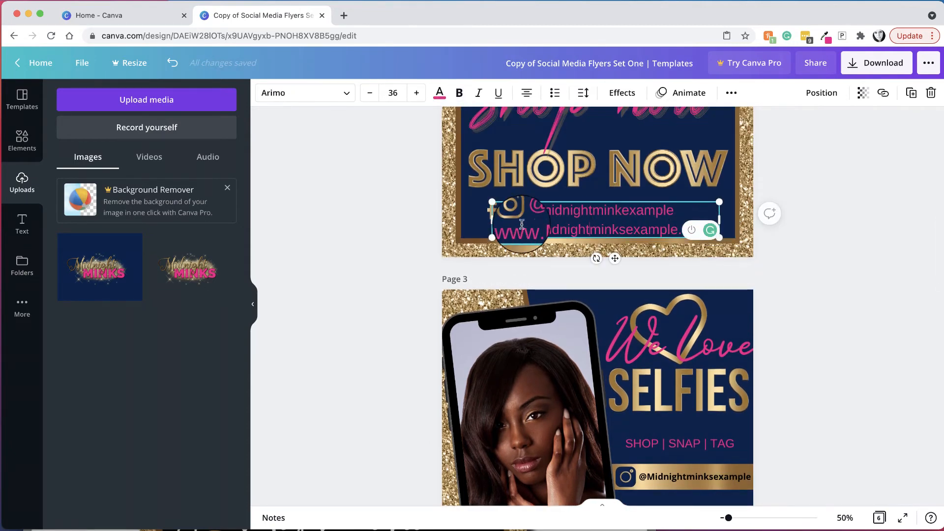
{"action": "left_click_drag", "start_coordinate": [503, 230], "coordinate": [723, 237]}
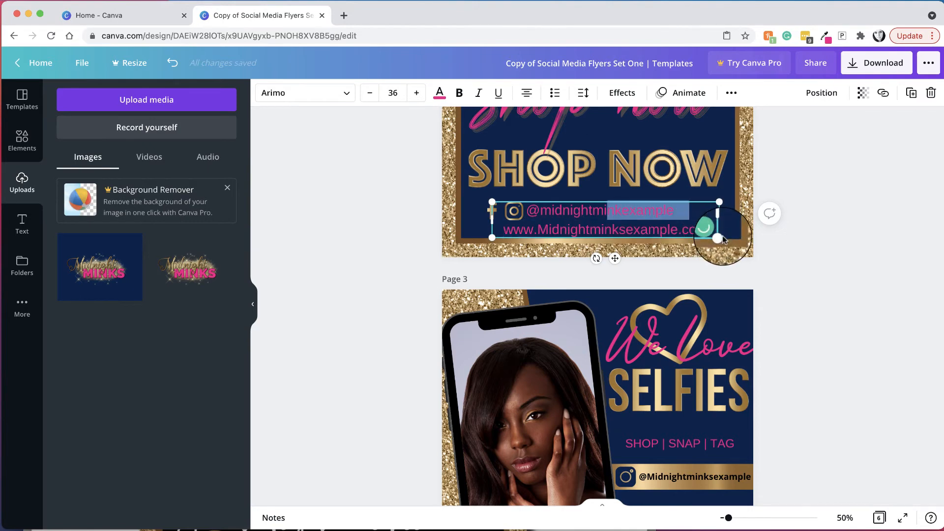
{"action": "left_click_drag", "start_coordinate": [504, 229], "coordinate": [717, 239]}
{"action": "scroll", "coordinate": [717, 237], "scroll_direction": "down", "scroll_amount": 5}
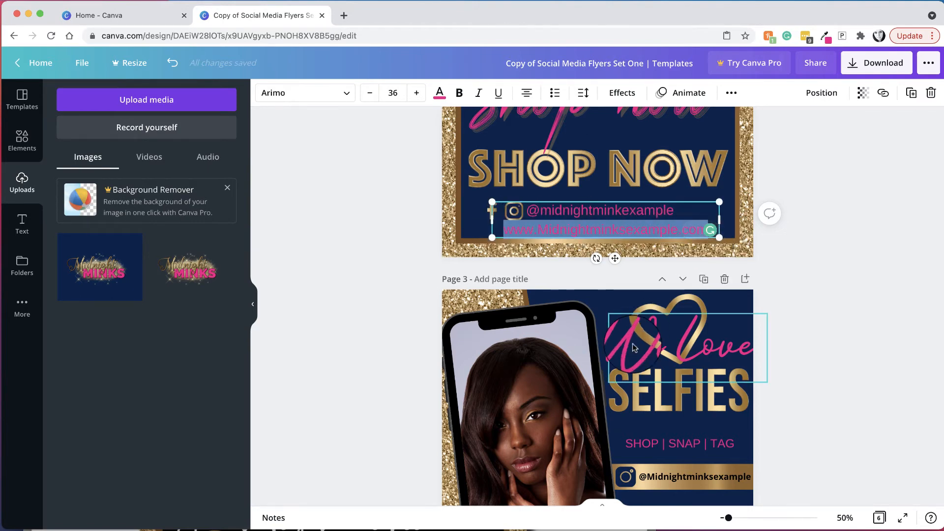
{"action": "left_click", "coordinate": [668, 353]}
{"action": "left_click", "coordinate": [669, 352]}
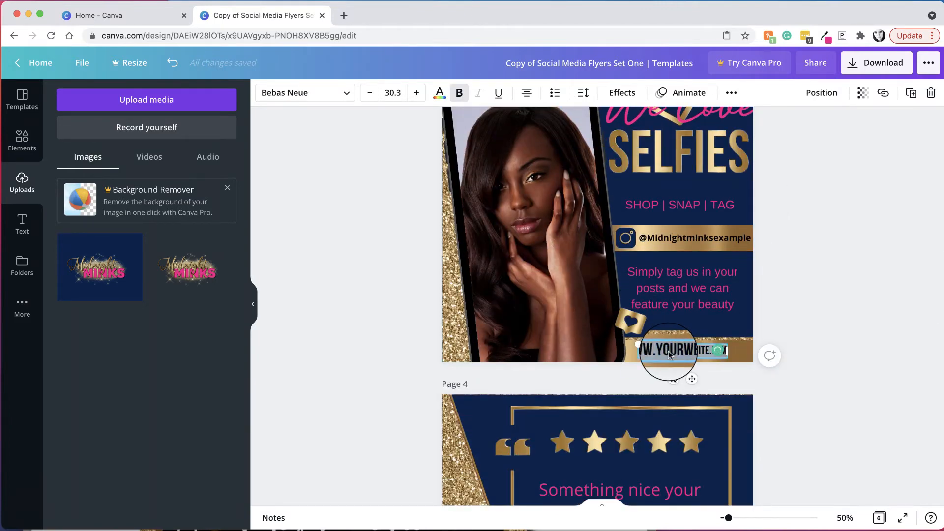
{"action": "type", "text": "Midnightminksexample"}
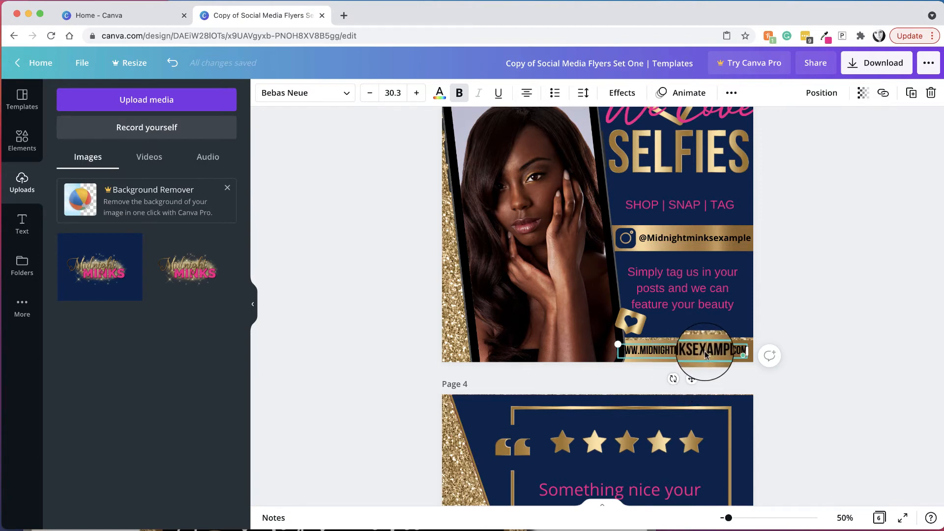
Shift page 3's website text over the gold strip and reduce its font size to 28.3
{"action": "left_click", "coordinate": [729, 335]}
{"action": "left_click", "coordinate": [689, 354]}
{"action": "left_click_drag", "start_coordinate": [690, 352], "coordinate": [696, 350]}
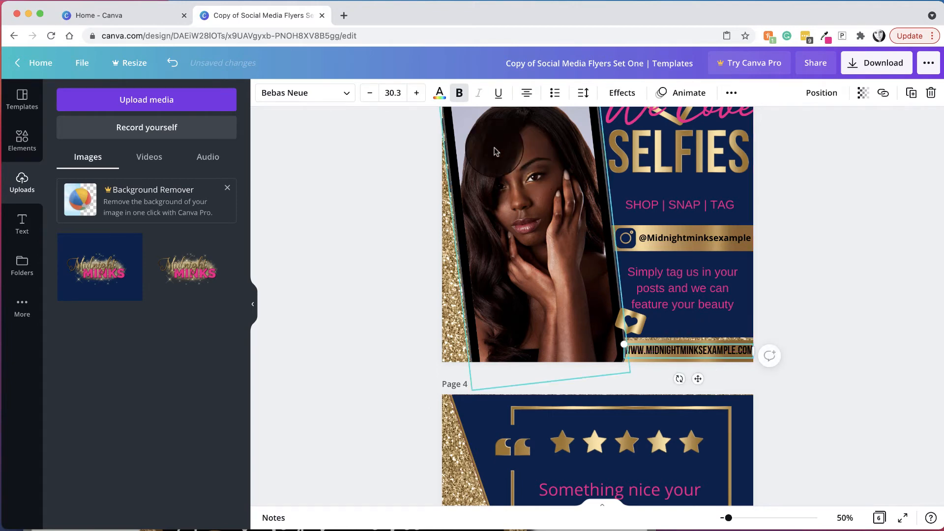
{"action": "left_click", "coordinate": [369, 95]}
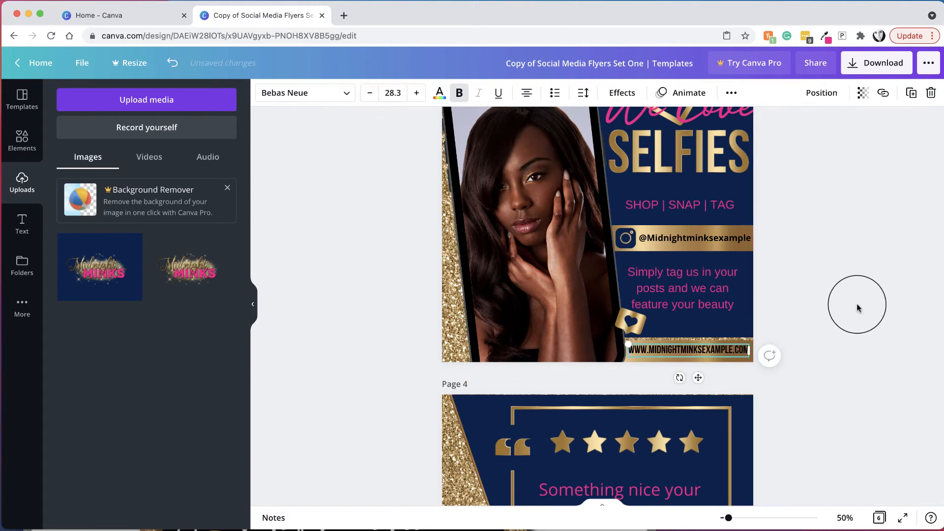
{"action": "left_click", "coordinate": [857, 308]}
{"action": "scroll", "coordinate": [824, 259], "scroll_direction": "up", "scroll_amount": 3}
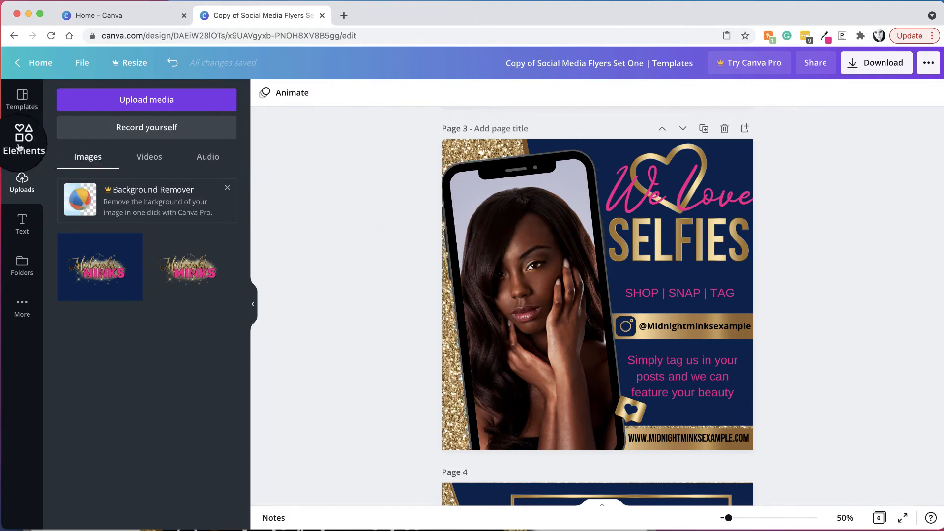
{"action": "left_click", "coordinate": [19, 146]}
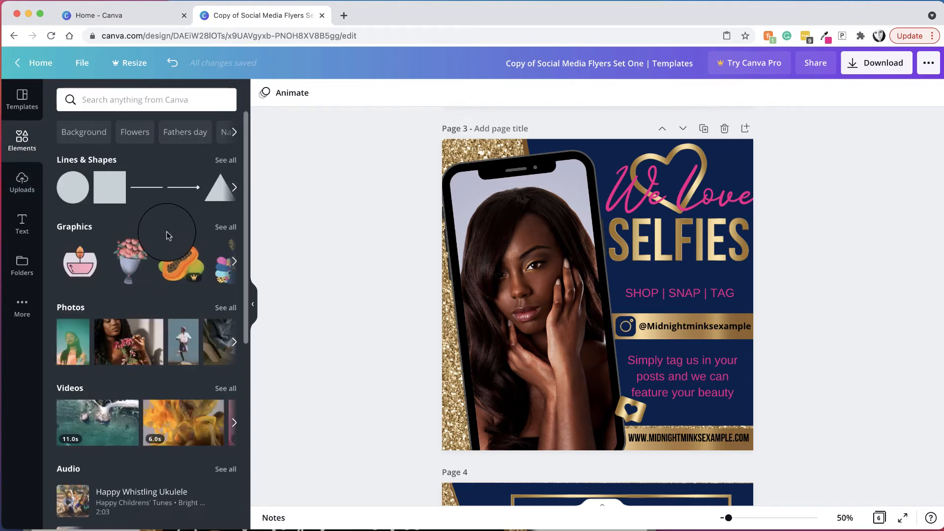
{"action": "scroll", "coordinate": [133, 275], "scroll_direction": "down", "scroll_amount": 2}
{"action": "scroll", "coordinate": [134, 279], "scroll_direction": "down", "scroll_amount": 2}
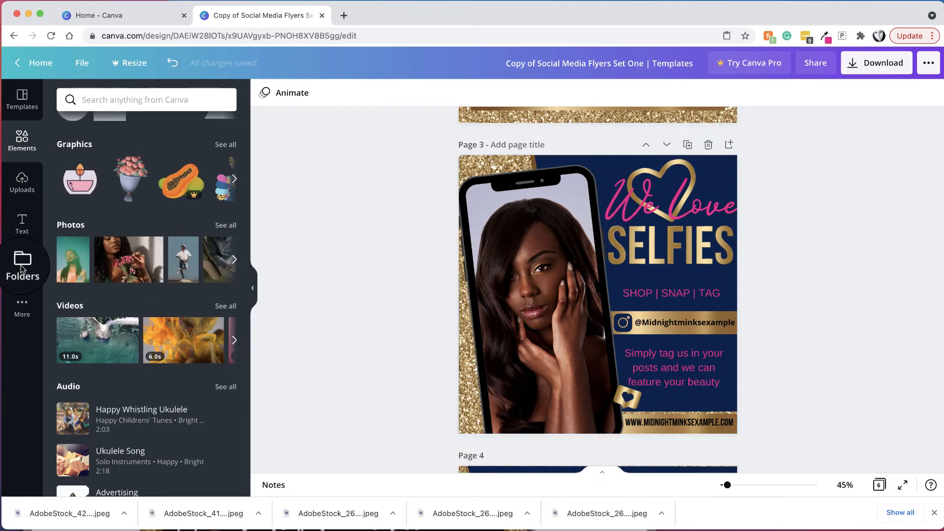
Upload the five AdobeStock JPEG photos from the Downloads folder to the design's uploaded images
{"action": "left_click", "coordinate": [21, 180]}
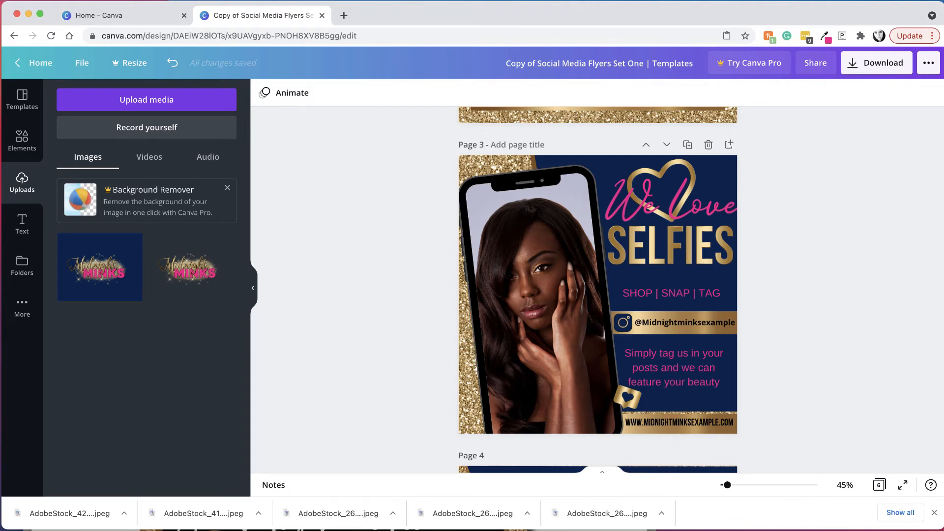
{"action": "left_click", "coordinate": [672, 530]}
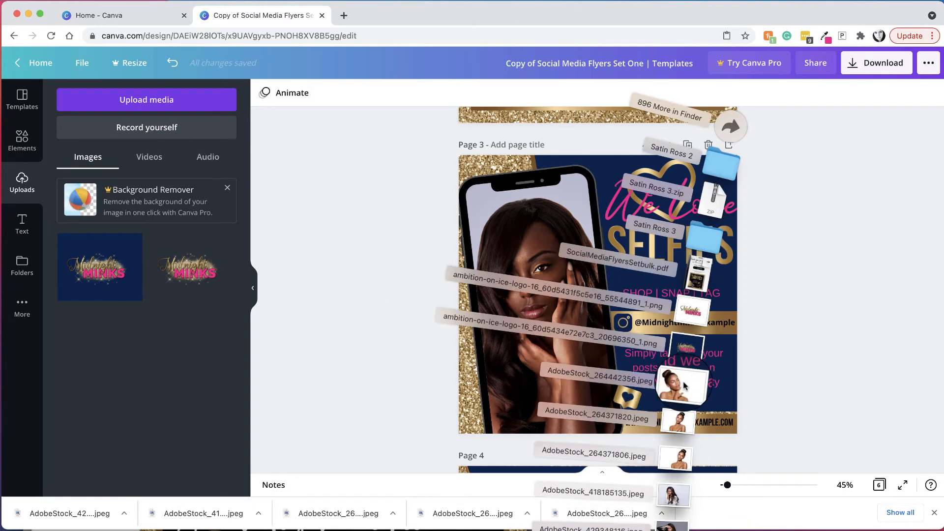
{"action": "left_click", "coordinate": [329, 207]}
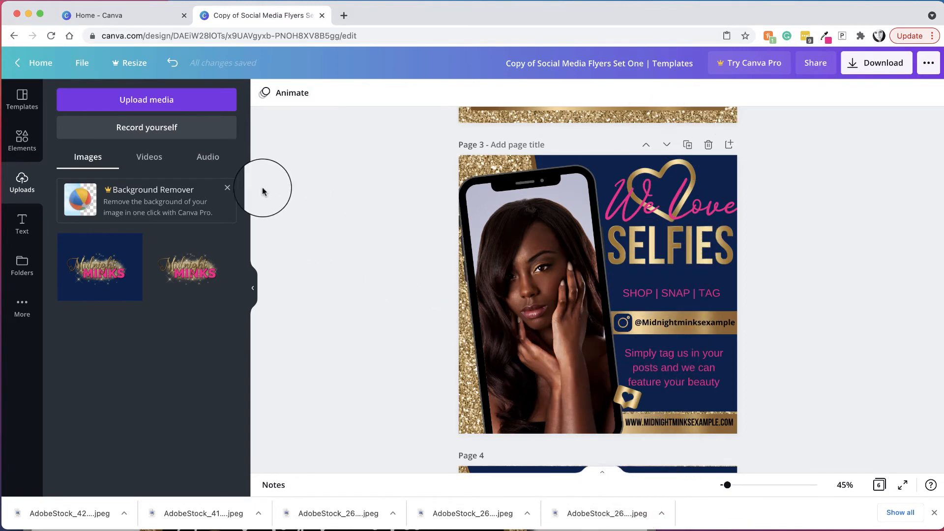
{"action": "left_click", "coordinate": [169, 100]}
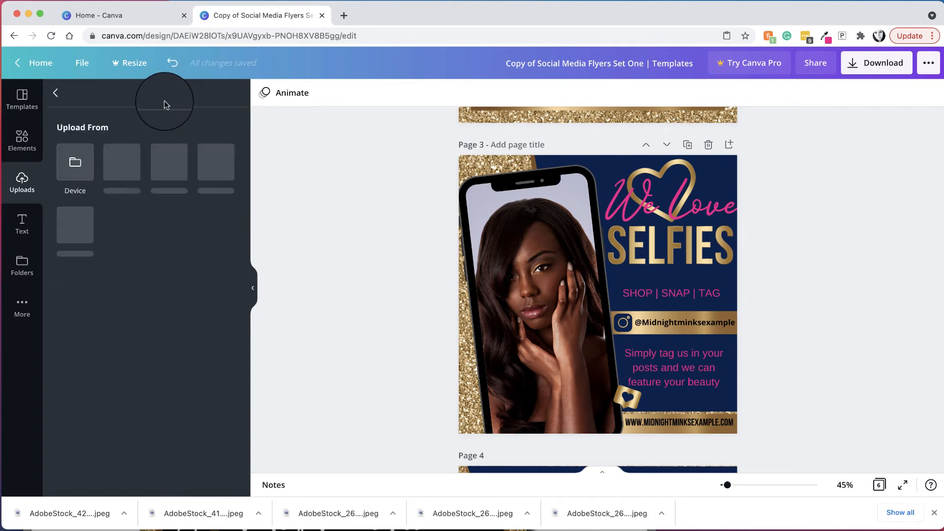
{"action": "left_click", "coordinate": [73, 163]}
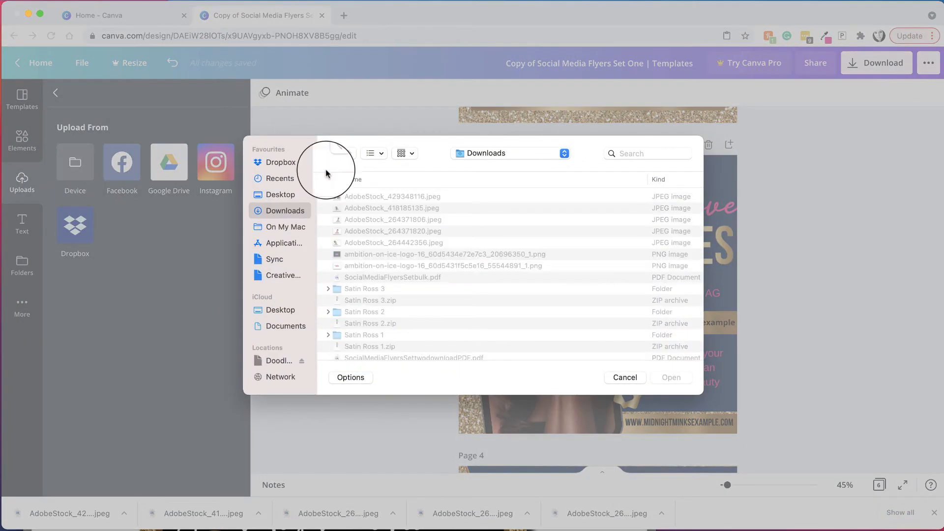
{"action": "left_click", "coordinate": [362, 196]}
{"action": "left_click", "coordinate": [362, 242], "text": "shift"}
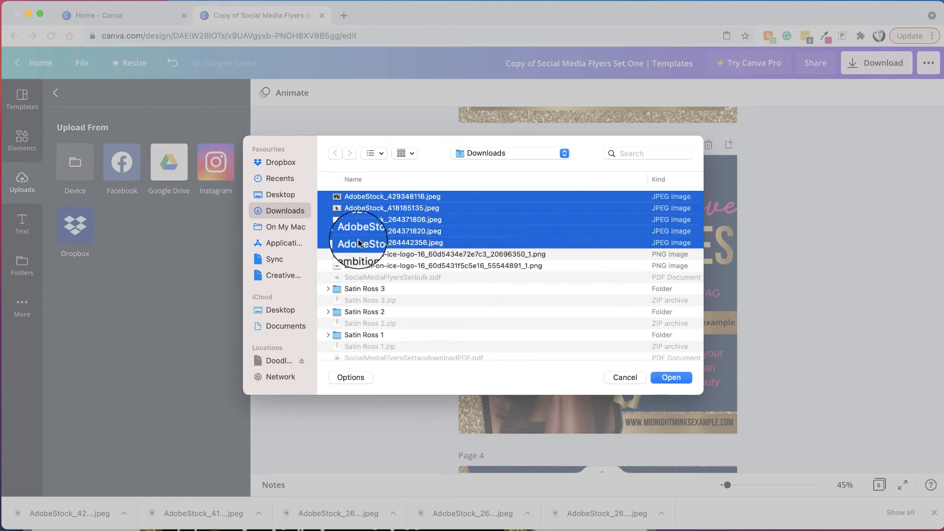
{"action": "left_click", "coordinate": [666, 371]}
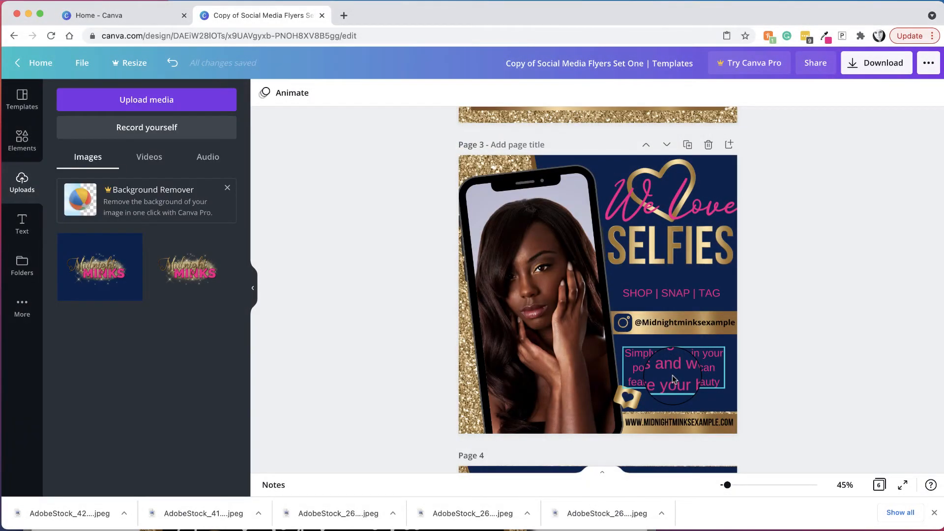
Bring the AdobeStock photos from the Downloads folder into the design's uploaded images
{"action": "left_click", "coordinate": [677, 514]}
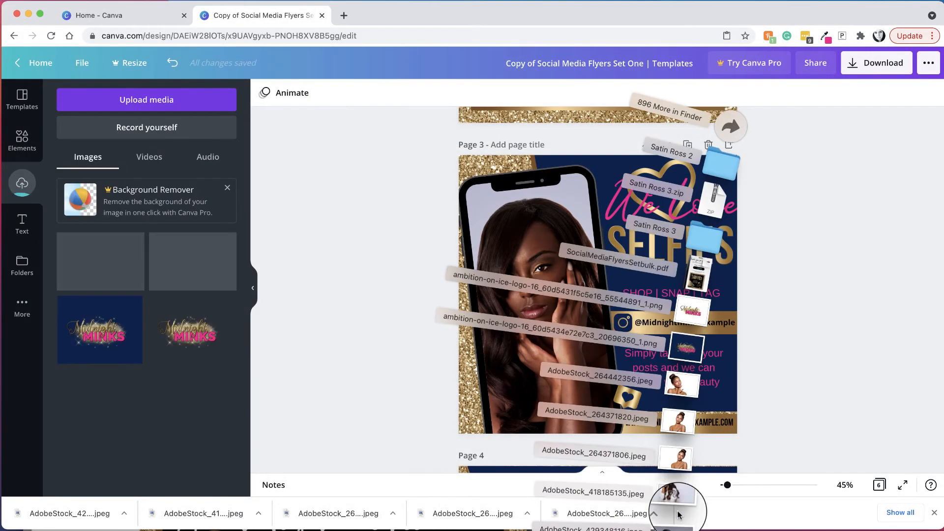
{"action": "left_click_drag", "start_coordinate": [678, 514], "coordinate": [297, 342]}
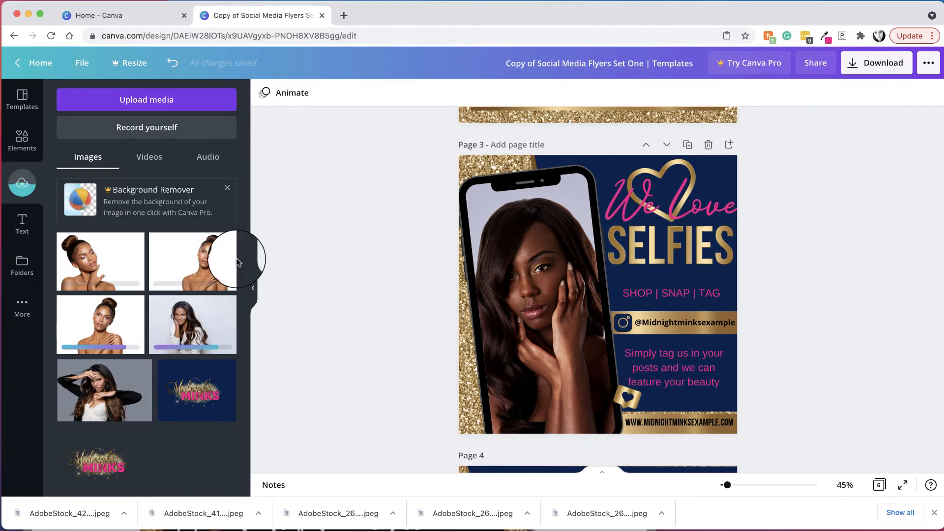
Fill page 3's phone frame with the uploaded closed-eyes portrait and shift the crop so her face is centred in the screen
{"action": "left_click_drag", "start_coordinate": [205, 342], "coordinate": [503, 313]}
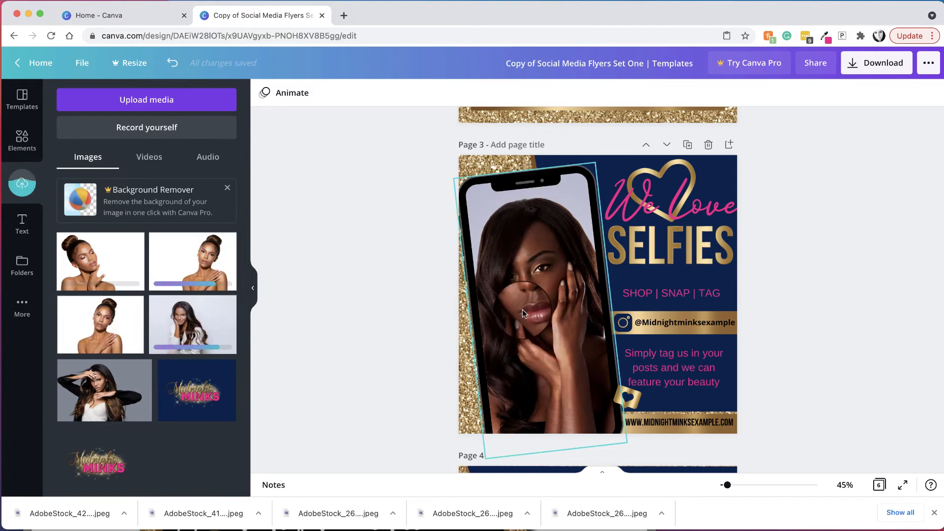
{"action": "left_click_drag", "start_coordinate": [522, 309], "coordinate": [498, 308]}
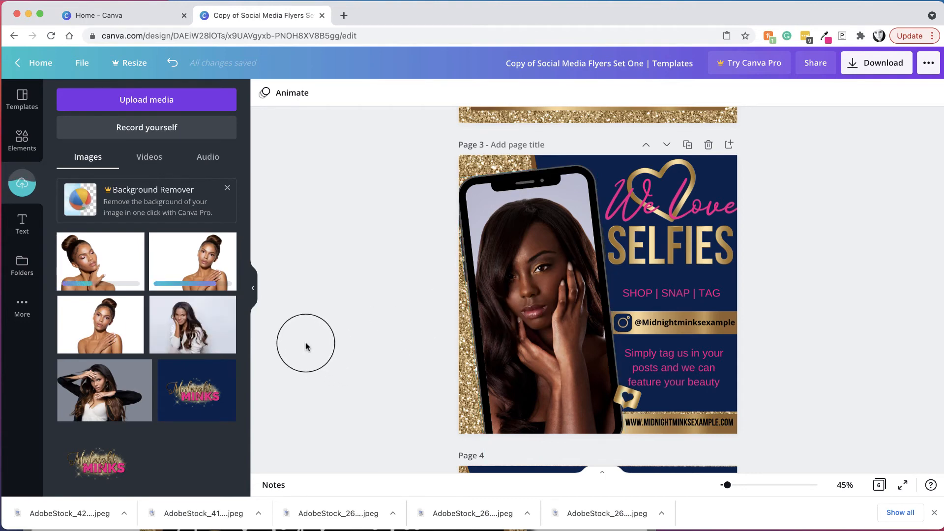
{"action": "left_click_drag", "start_coordinate": [96, 260], "coordinate": [499, 238]}
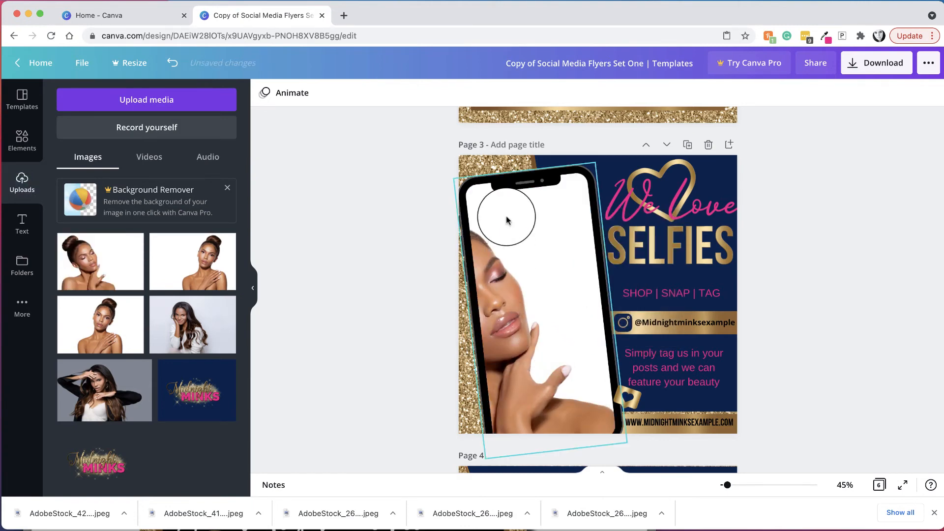
{"action": "double_click", "coordinate": [521, 298]}
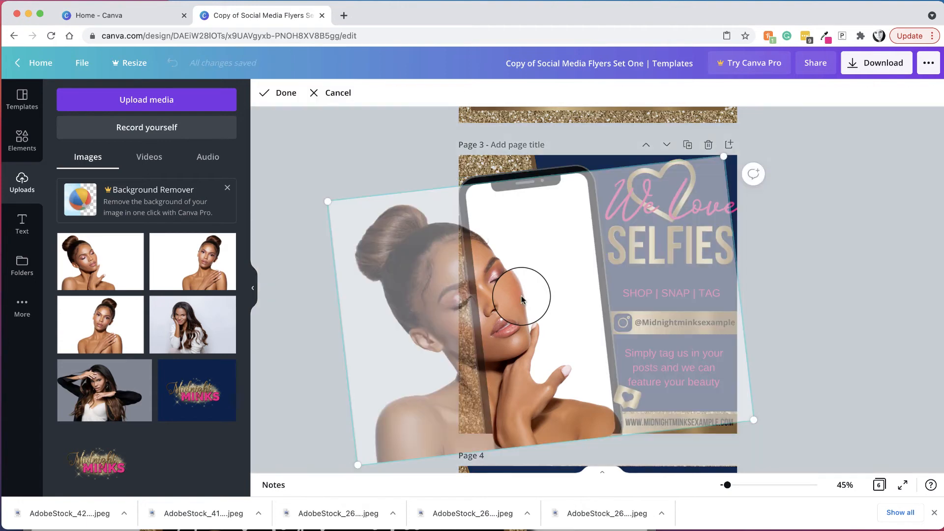
{"action": "left_click_drag", "start_coordinate": [521, 299], "coordinate": [583, 291]}
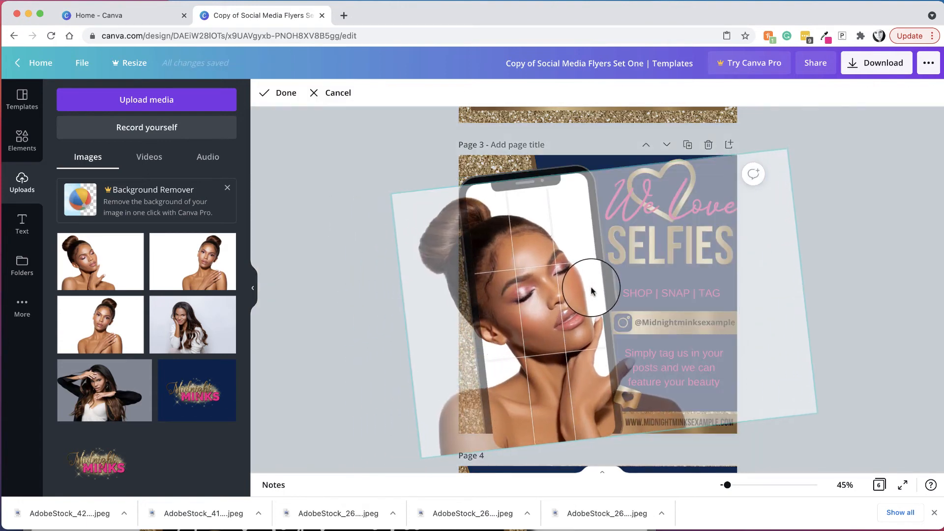
{"action": "left_click_drag", "start_coordinate": [648, 281], "coordinate": [653, 282]}
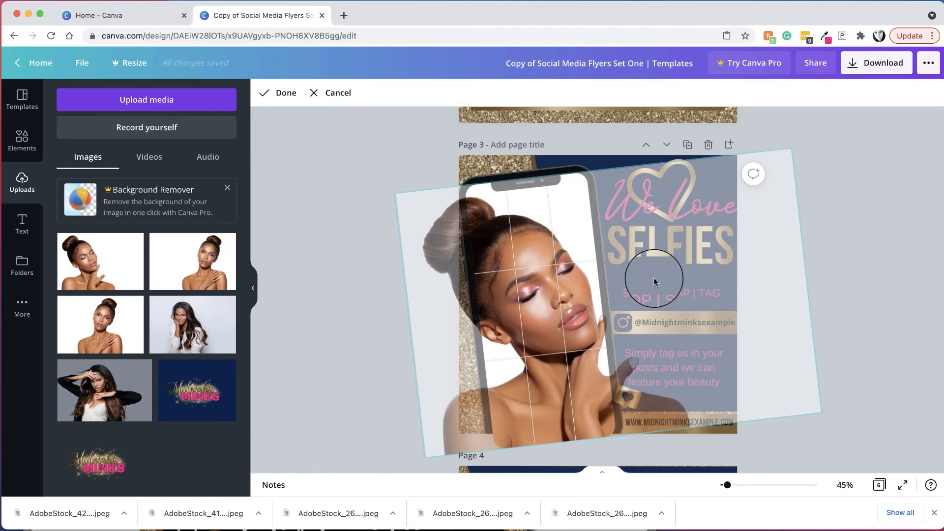
{"action": "left_click", "coordinate": [274, 95]}
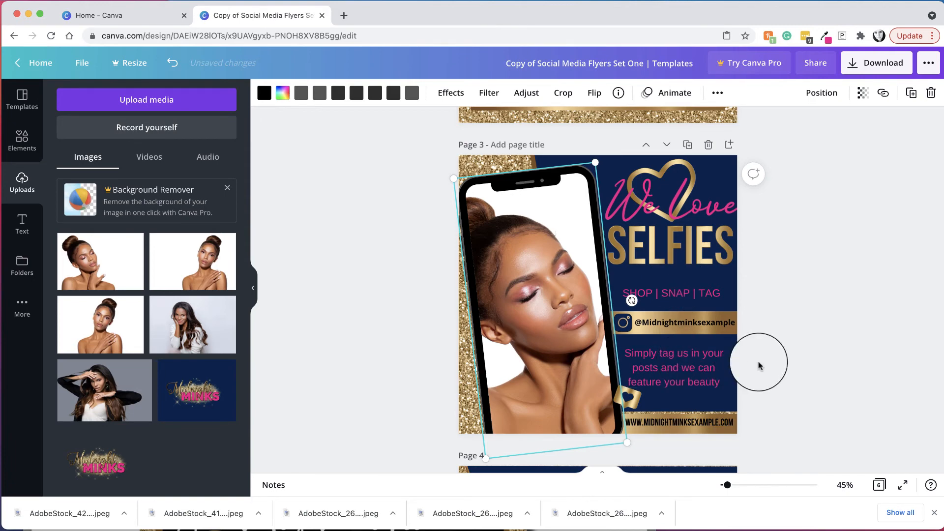
{"action": "left_click", "coordinate": [783, 343]}
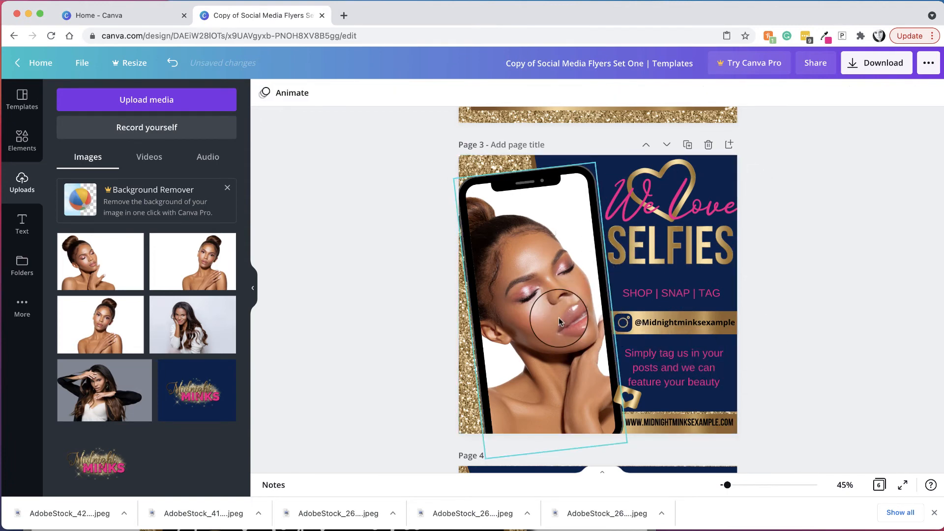
Add the transparent Midnight Minks logo to page 3 and lock the phone frame in place
{"action": "left_click", "coordinate": [92, 466]}
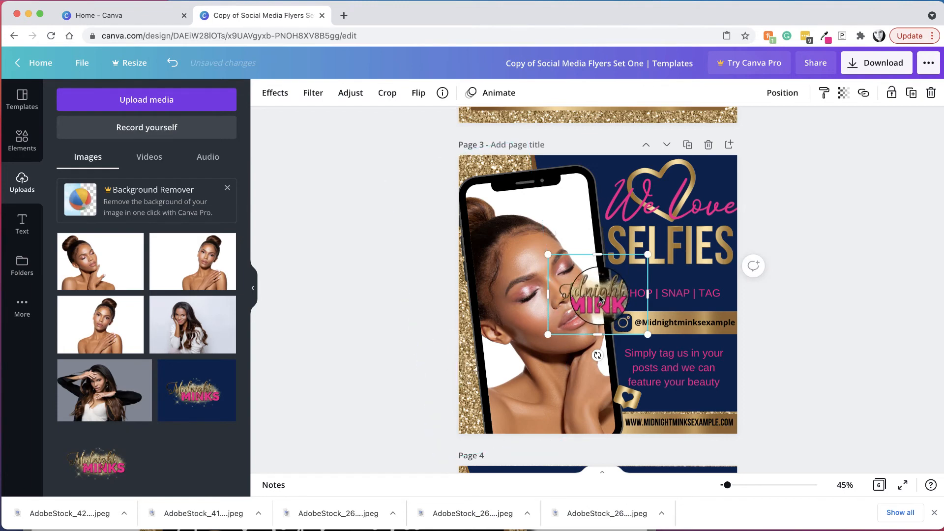
{"action": "left_click_drag", "start_coordinate": [608, 291], "coordinate": [567, 401]}
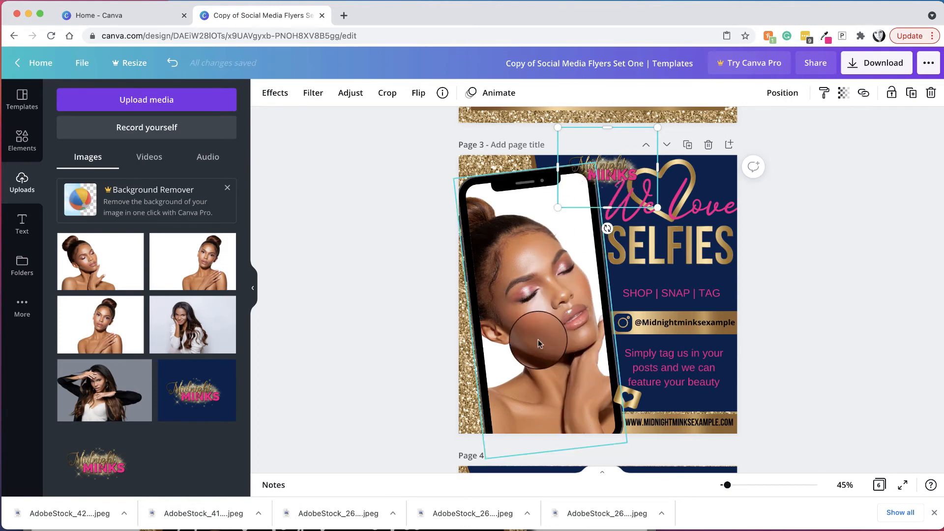
{"action": "left_click", "coordinate": [533, 290]}
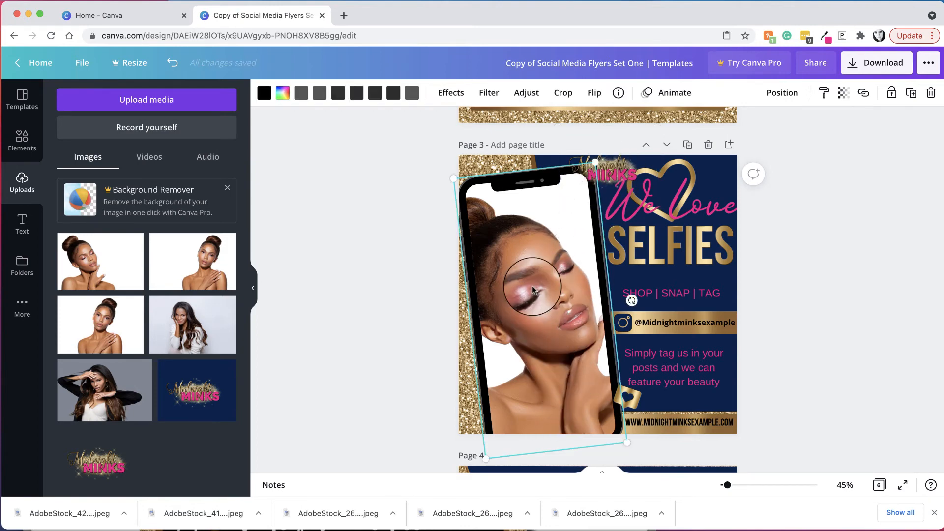
{"action": "left_click", "coordinate": [892, 95]}
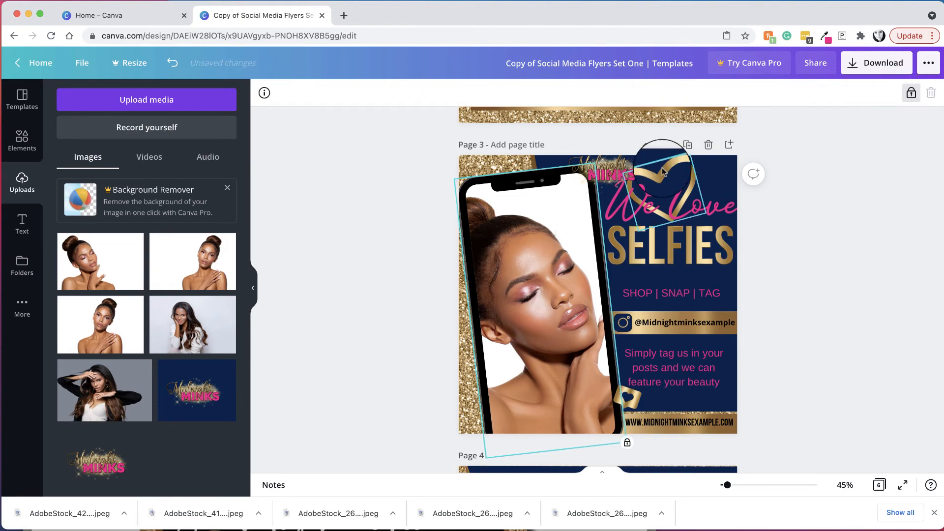
Place the logo at the foot of page 3's phone screen, tilted to match the phone, and unlock the phone frame
{"action": "left_click_drag", "start_coordinate": [609, 164], "coordinate": [556, 408]}
{"action": "left_click_drag", "start_coordinate": [553, 468], "coordinate": [561, 471]}
{"action": "left_click_drag", "start_coordinate": [553, 404], "coordinate": [580, 405]}
{"action": "left_click_drag", "start_coordinate": [526, 193], "coordinate": [326, 371]}
{"action": "left_click_drag", "start_coordinate": [410, 375], "coordinate": [553, 210]}
{"action": "left_click_drag", "start_coordinate": [513, 250], "coordinate": [404, 283]}
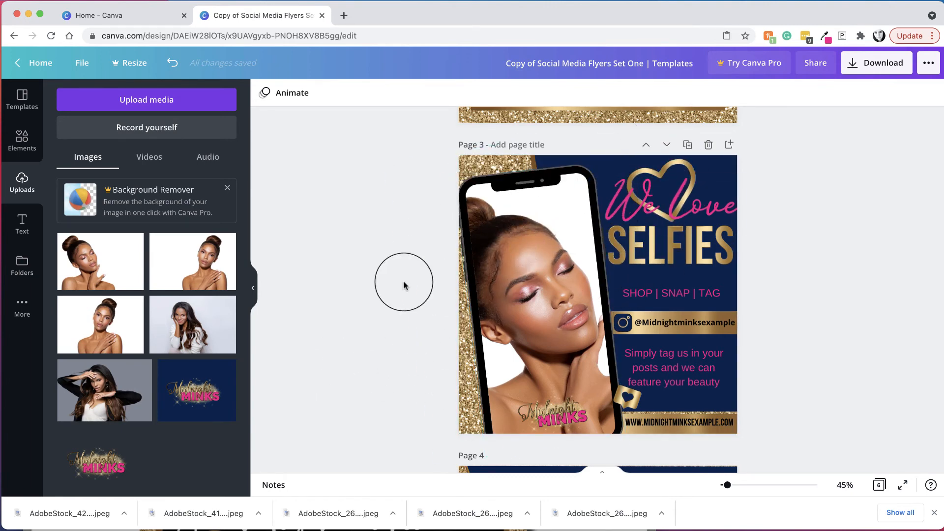
{"action": "left_click", "coordinate": [572, 260]}
{"action": "left_click", "coordinate": [910, 95]}
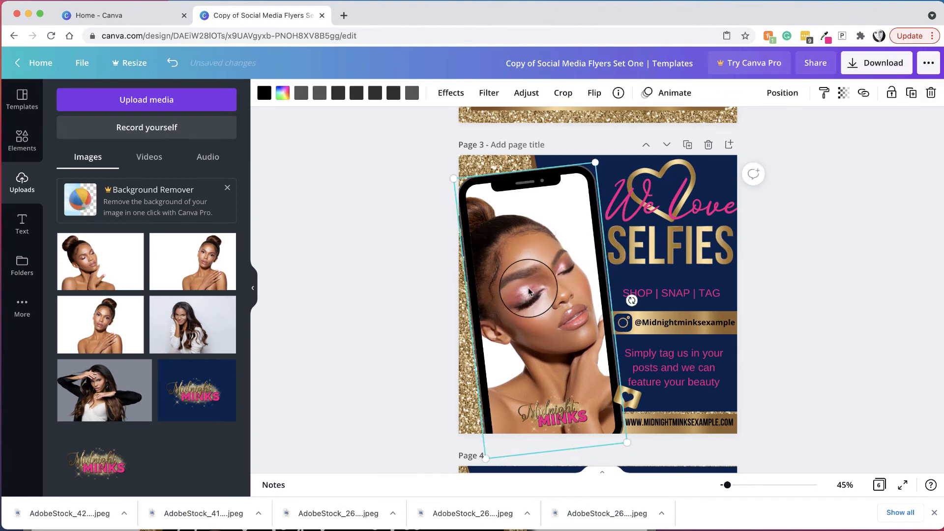
Swap page 3's phone photo for the long-haired white-sweater portrait and undo the swap
{"action": "left_click_drag", "start_coordinate": [181, 317], "coordinate": [580, 251]}
{"action": "double_click", "coordinate": [578, 238]}
{"action": "left_click", "coordinate": [344, 320]}
{"action": "left_click", "coordinate": [343, 324]}
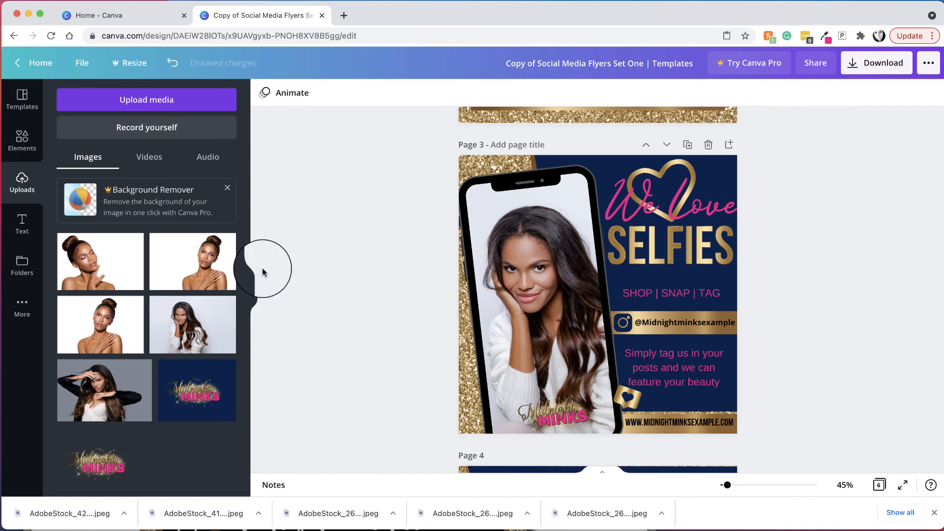
{"action": "key", "text": "super+z"}
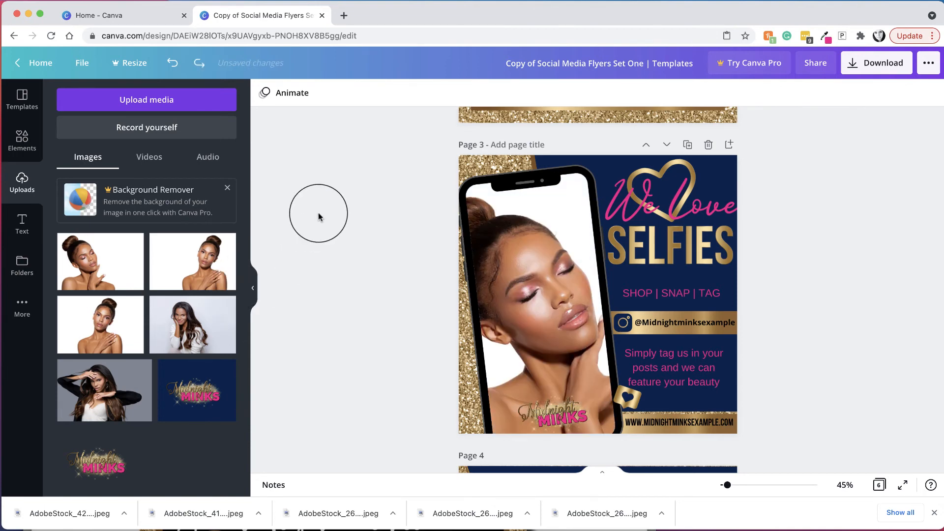
Try the white-sweater portrait in page 4's circular client frame, and replace it with the navy-background Midnight Minks logo
{"action": "scroll", "coordinate": [319, 216], "scroll_direction": "down", "scroll_amount": 5}
{"action": "scroll", "coordinate": [319, 217], "scroll_direction": "down", "scroll_amount": 5}
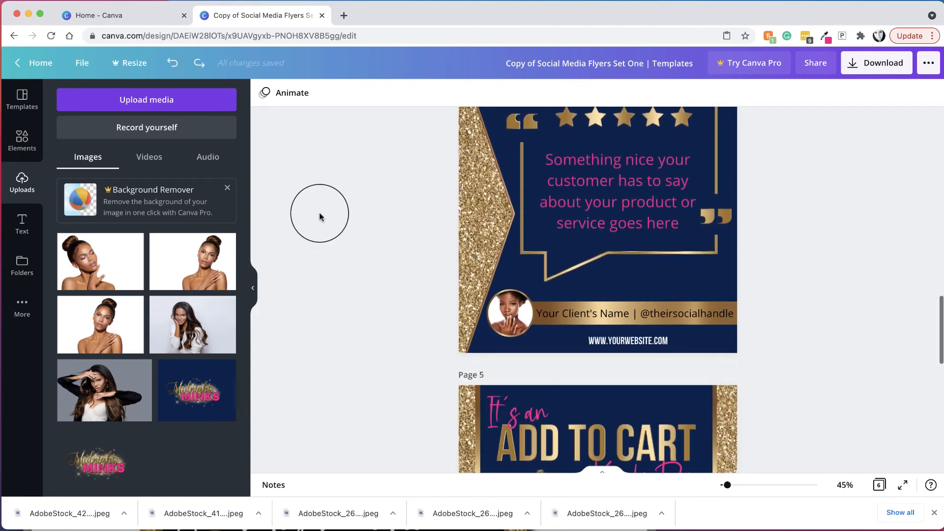
{"action": "scroll", "coordinate": [319, 216], "scroll_direction": "up", "scroll_amount": 2}
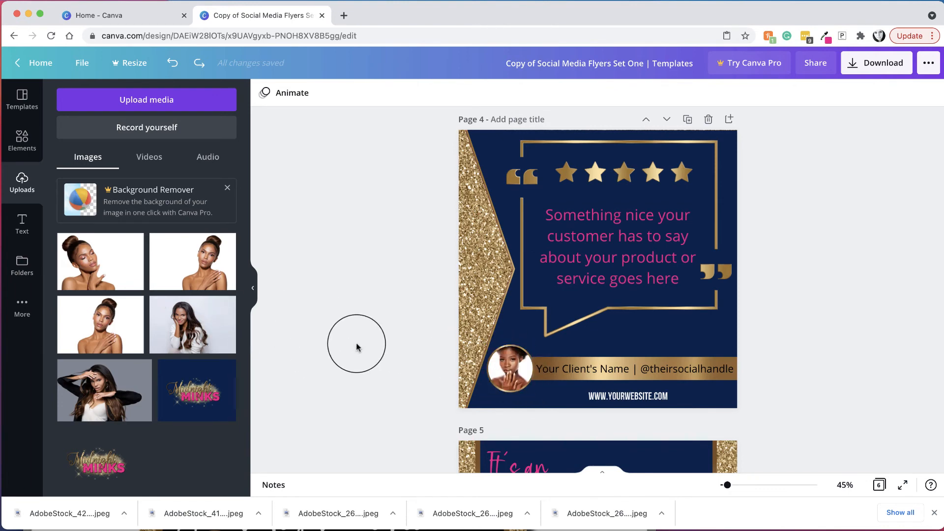
{"action": "left_click_drag", "start_coordinate": [219, 314], "coordinate": [511, 369]}
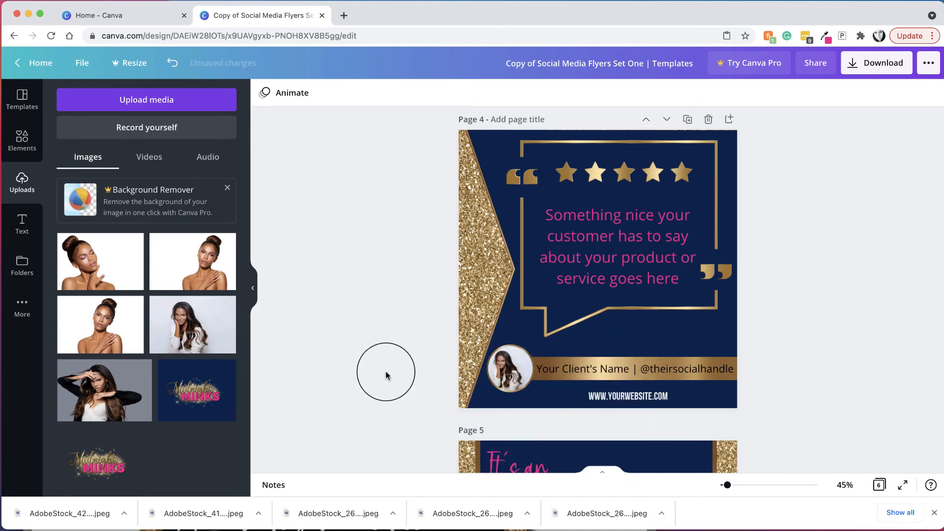
{"action": "left_click_drag", "start_coordinate": [197, 390], "coordinate": [516, 374]}
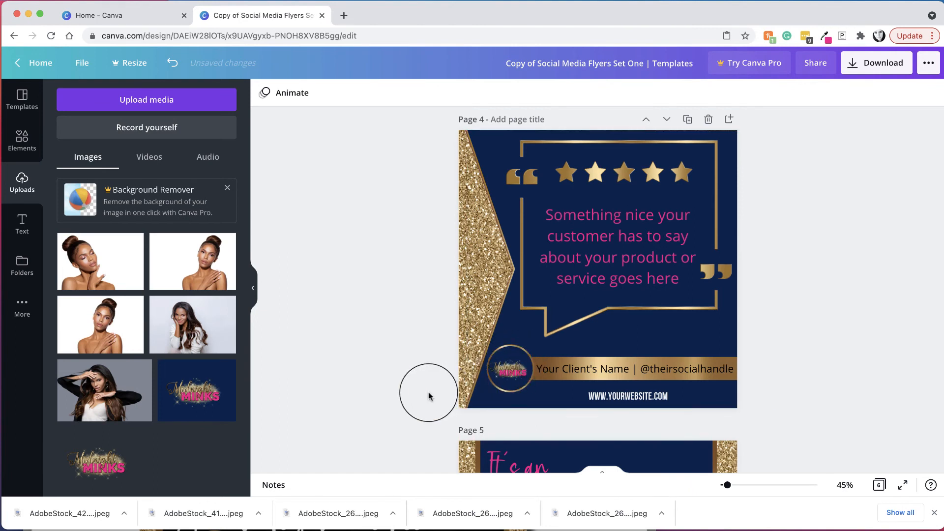
Nudge the website text at the foot of page 4 slightly to the left
{"action": "left_click", "coordinate": [597, 369]}
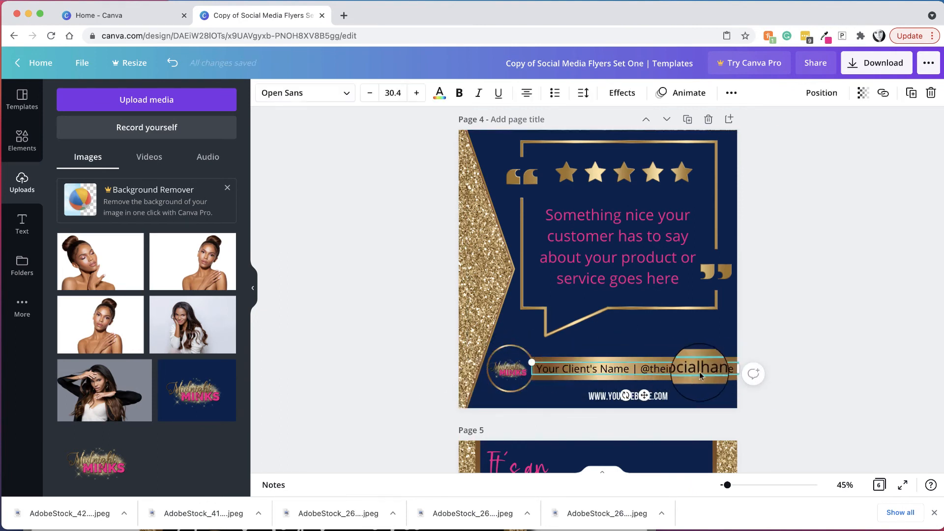
{"action": "left_click", "coordinate": [540, 425]}
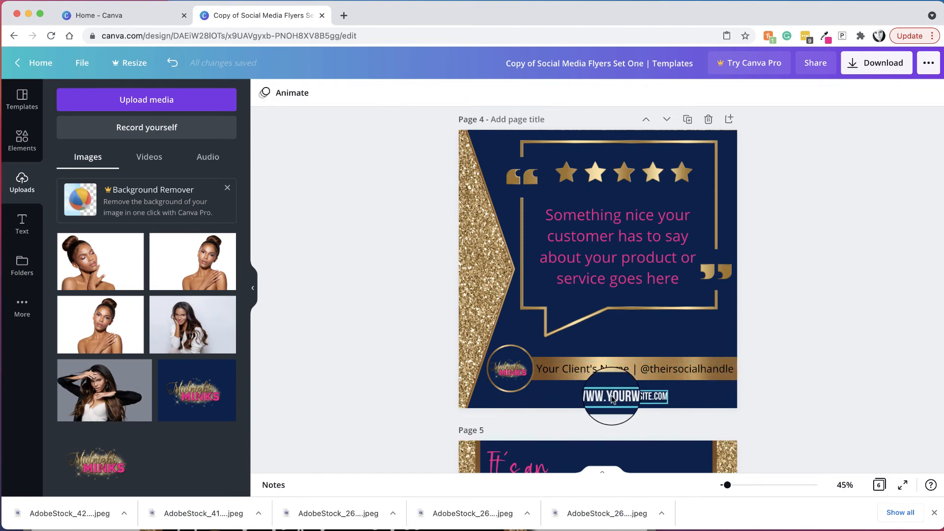
{"action": "left_click_drag", "start_coordinate": [612, 395], "coordinate": [608, 396]}
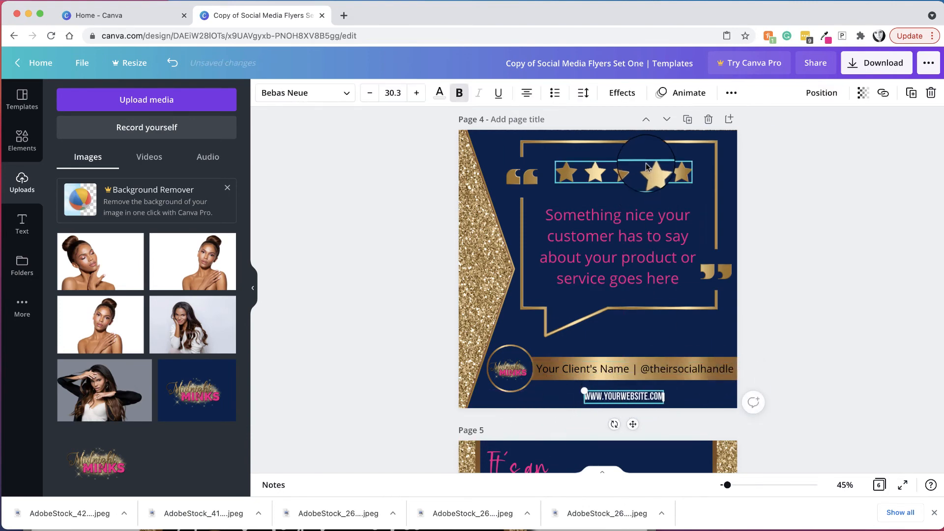
Add the transparent Midnight Minks logo to page 5, shrunk onto the plain gold shopping bag and tilted about -4°
{"action": "scroll", "coordinate": [423, 396], "scroll_direction": "down", "scroll_amount": 7}
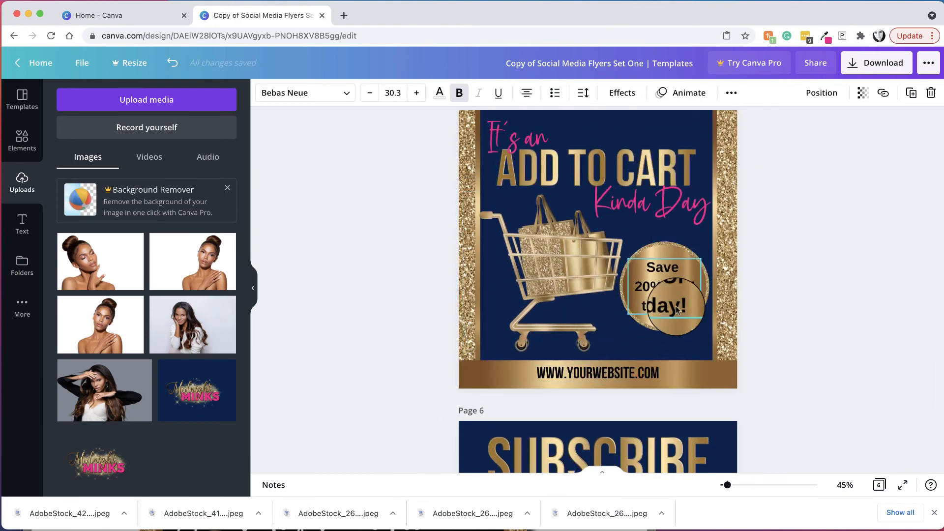
{"action": "left_click", "coordinate": [569, 379]}
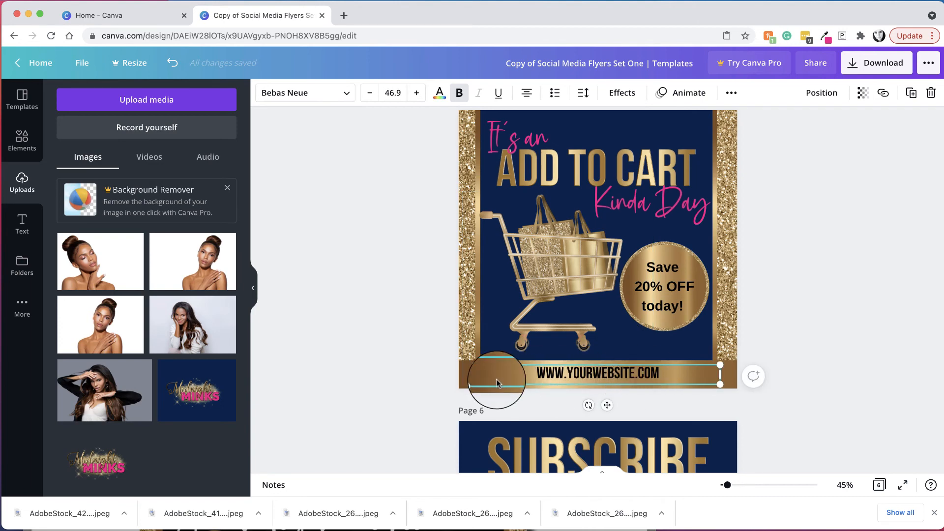
{"action": "left_click", "coordinate": [368, 368]}
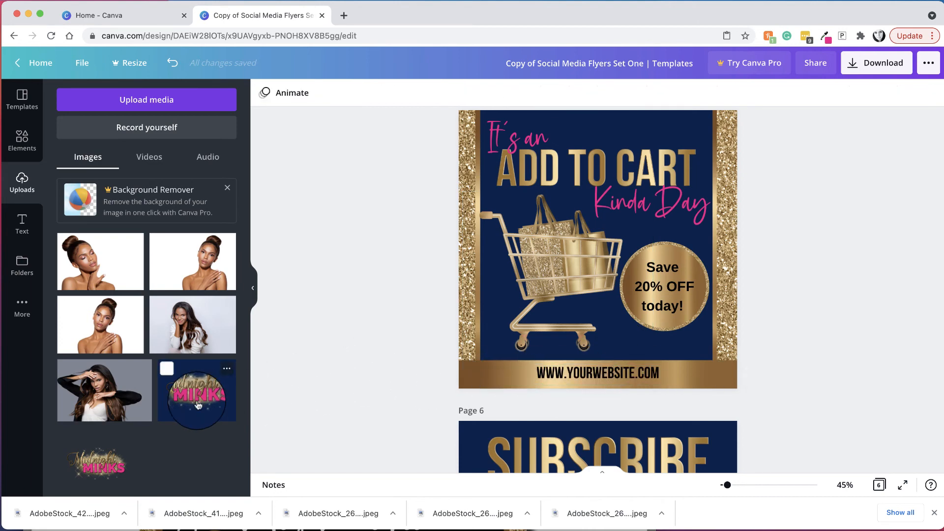
{"action": "left_click", "coordinate": [110, 470]}
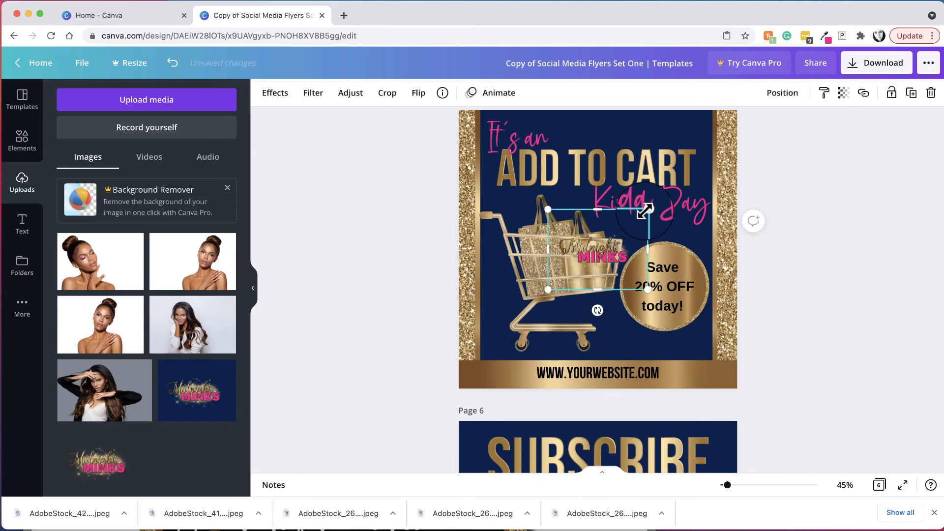
{"action": "left_click_drag", "start_coordinate": [647, 210], "coordinate": [592, 309]}
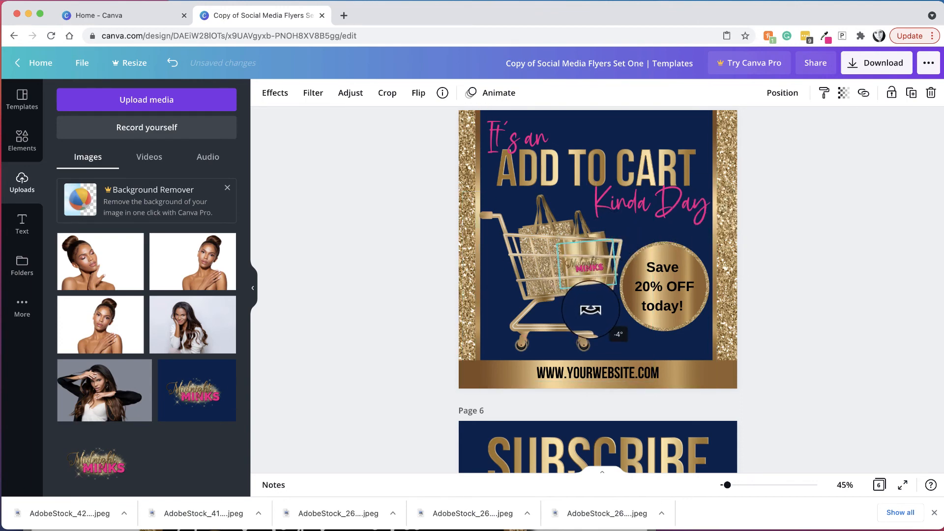
{"action": "left_click", "coordinate": [804, 136]}
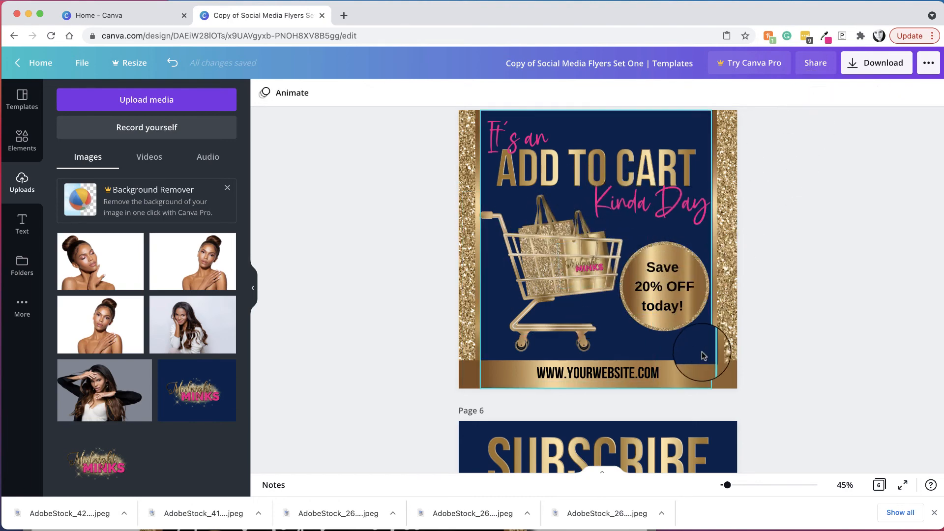
Delete the placeholder logo from the phone screen on page 6
{"action": "scroll", "coordinate": [792, 303], "scroll_direction": "down", "scroll_amount": 5}
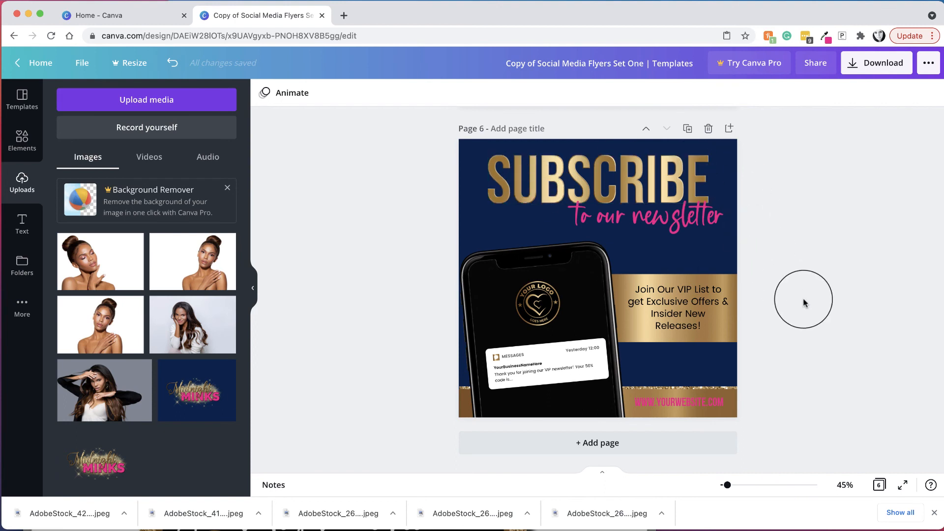
{"action": "left_click", "coordinate": [691, 228]}
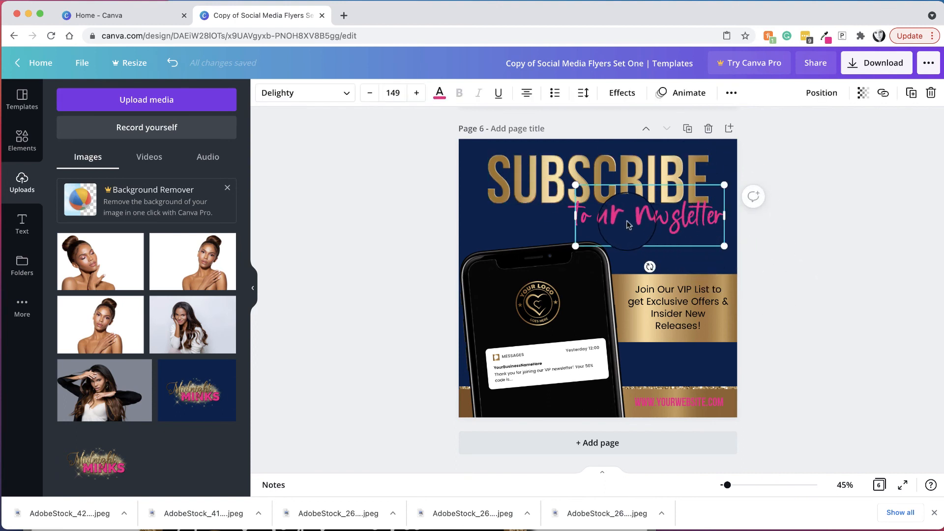
{"action": "left_click", "coordinate": [537, 304]}
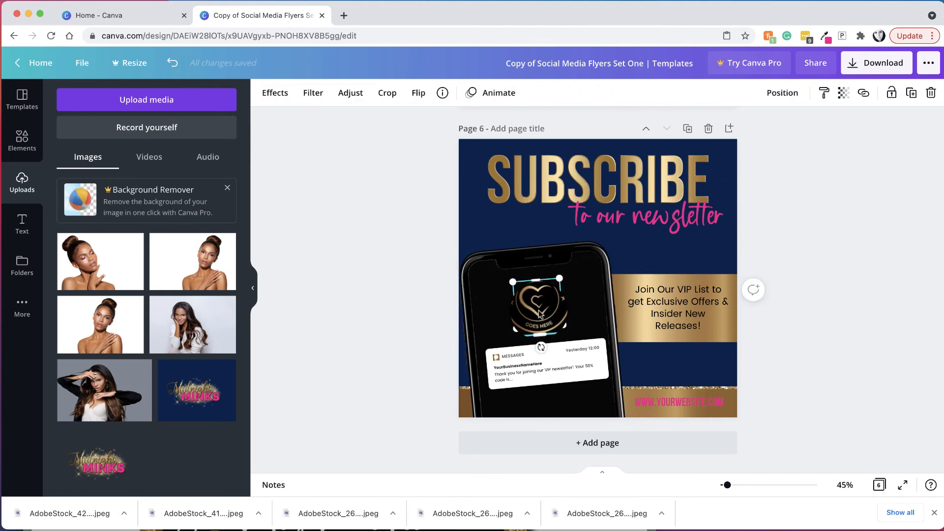
{"action": "left_click", "coordinate": [930, 93]}
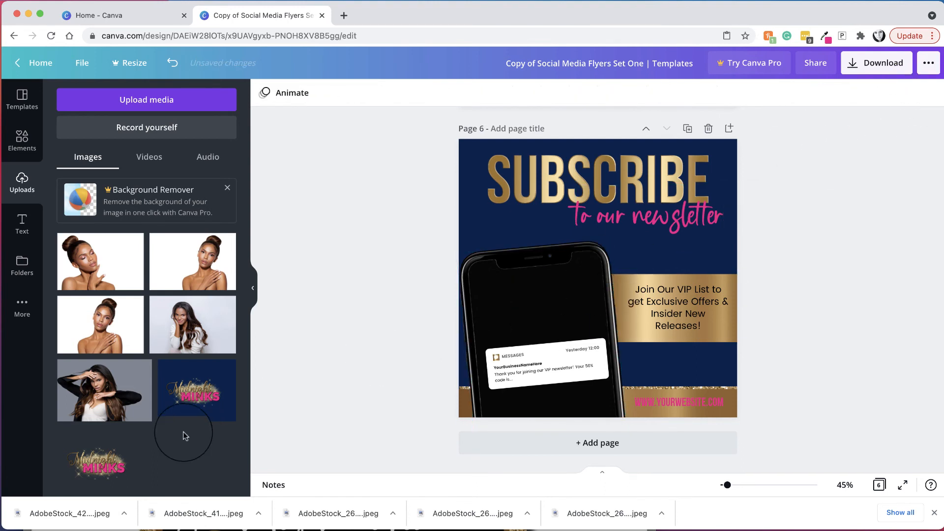
Add the transparent Midnight Minks logo to page 6's phone screen above the message notification, tilted slightly counterclockwise to match the phone
{"action": "left_click", "coordinate": [105, 467]}
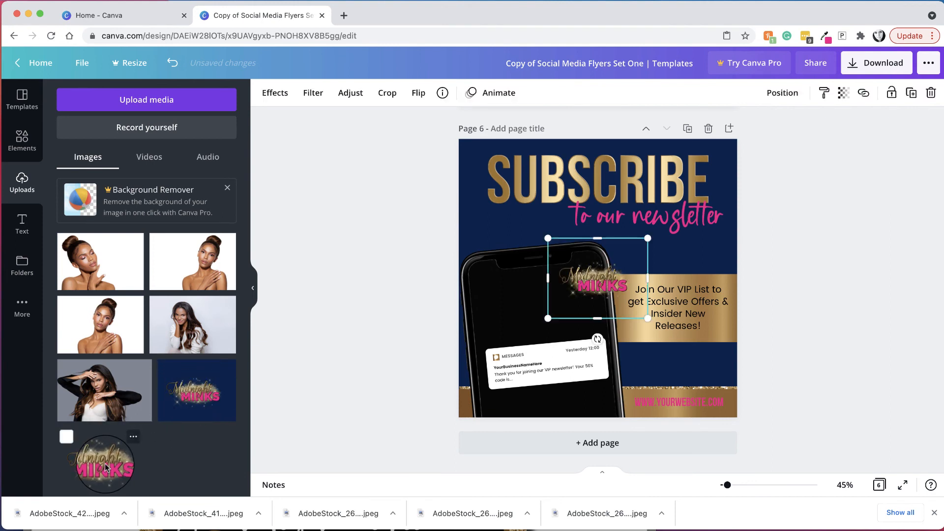
{"action": "left_click_drag", "start_coordinate": [581, 280], "coordinate": [526, 304]}
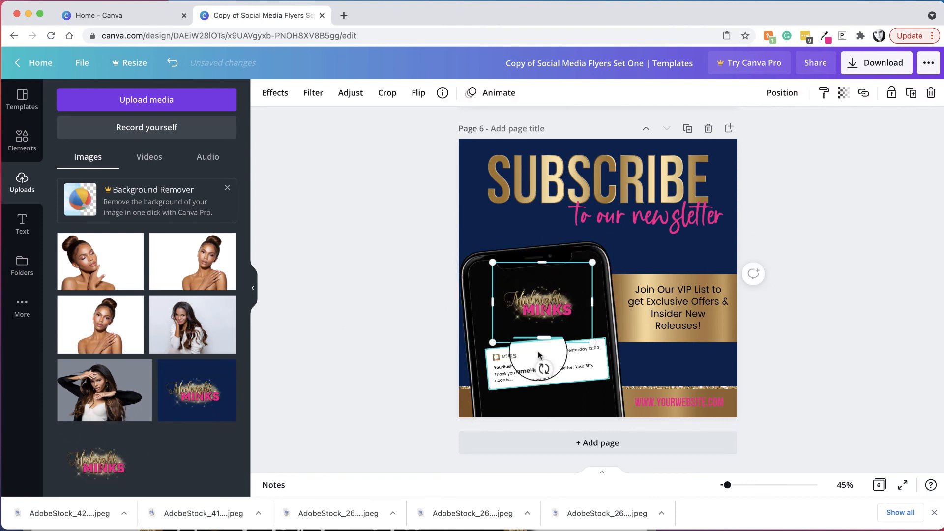
{"action": "left_click_drag", "start_coordinate": [540, 359], "coordinate": [545, 361]}
{"action": "left_click_drag", "start_coordinate": [541, 303], "coordinate": [545, 307]}
{"action": "left_click", "coordinate": [388, 371]}
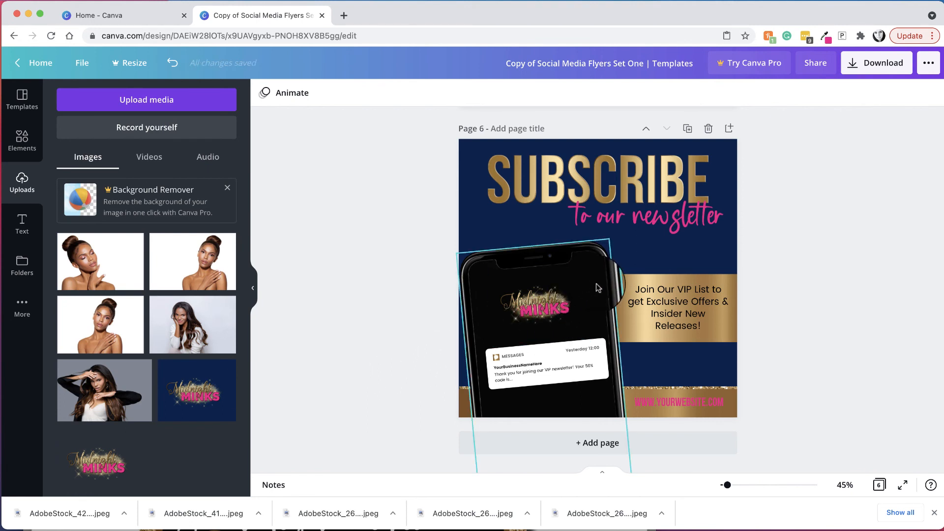
Unlock the phone frame image on page 6 and send it to the back
{"action": "left_click_drag", "start_coordinate": [593, 289], "coordinate": [559, 257]}
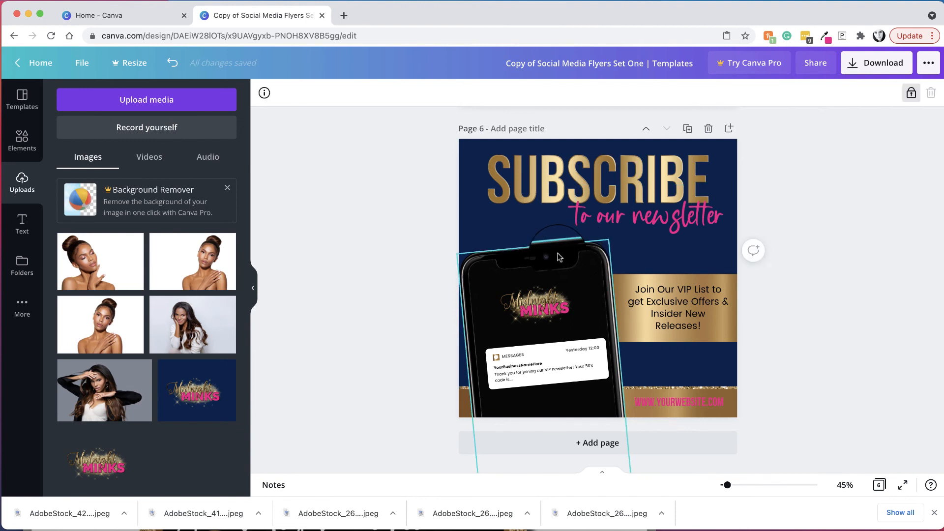
{"action": "left_click", "coordinate": [911, 94]}
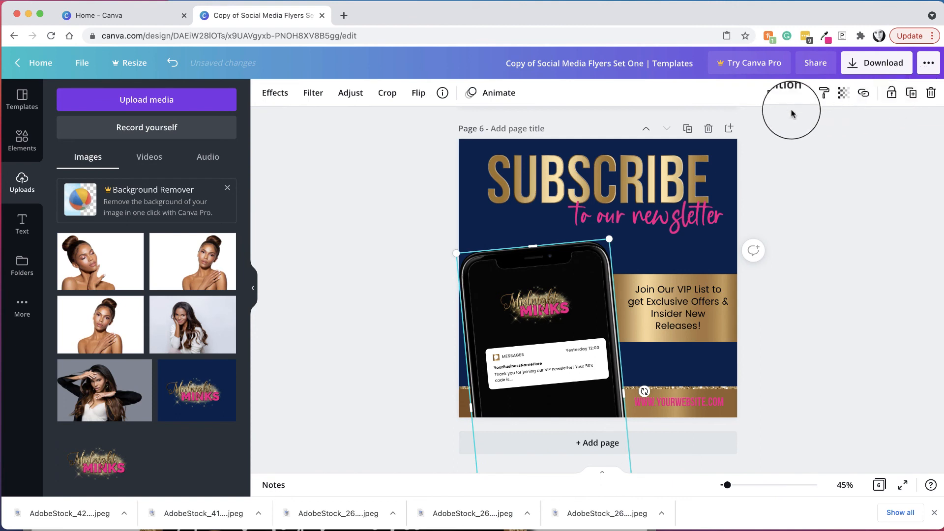
{"action": "left_click", "coordinate": [784, 93]}
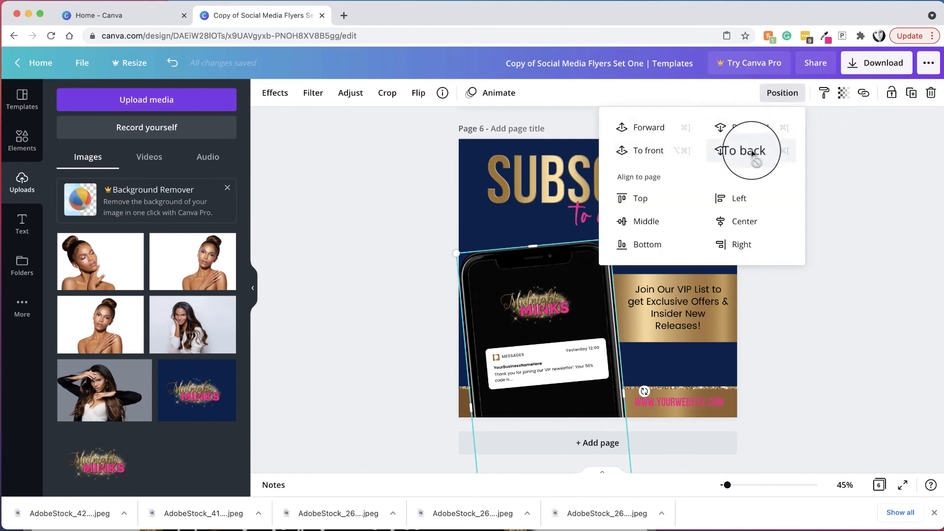
{"action": "left_click", "coordinate": [752, 154]}
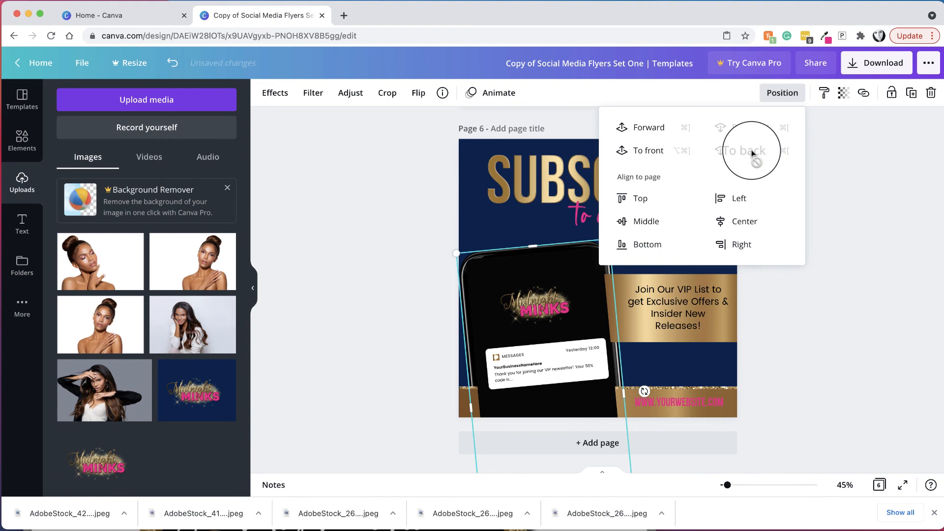
{"action": "left_click", "coordinate": [836, 290]}
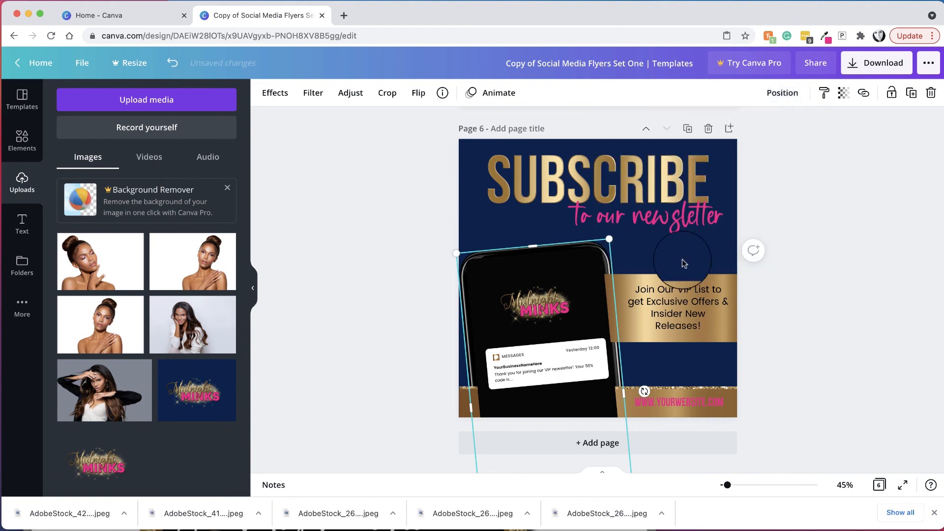
Unlock the black phone-screen shape on page 6 and recolour it with the document's navy blue
{"action": "left_click", "coordinate": [595, 268]}
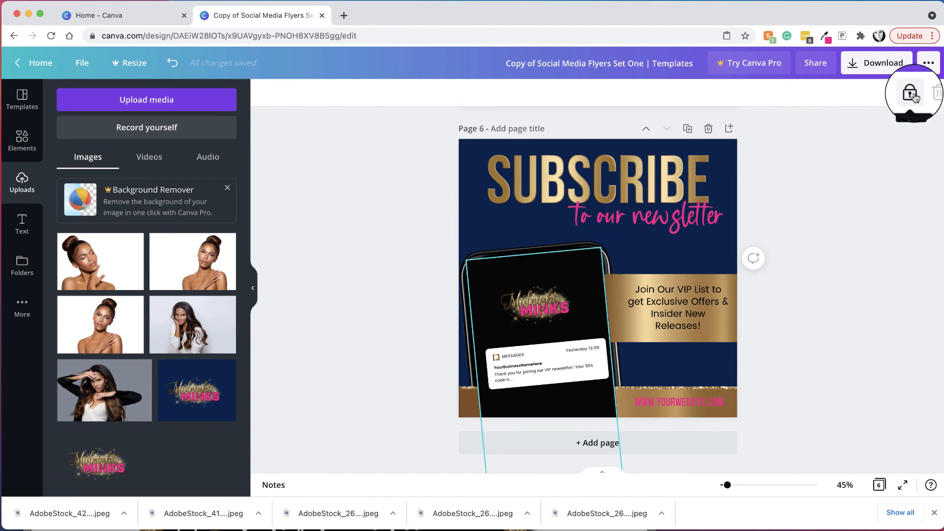
{"action": "left_click", "coordinate": [915, 96]}
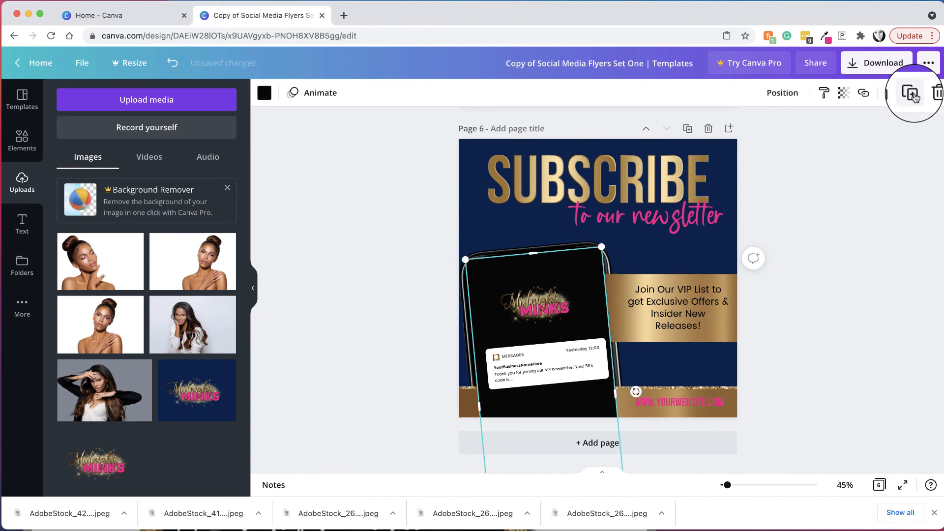
{"action": "left_click", "coordinate": [265, 95]}
{"action": "left_click", "coordinate": [162, 154]}
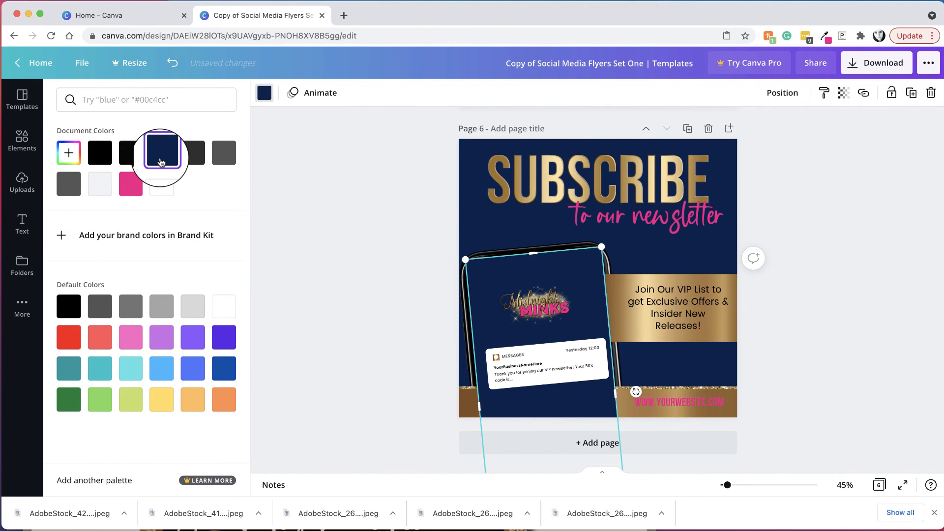
Send the navy phone-screen shape to the back so it sits behind the phone frame
{"action": "left_click", "coordinate": [786, 93]}
{"action": "left_click", "coordinate": [749, 153]}
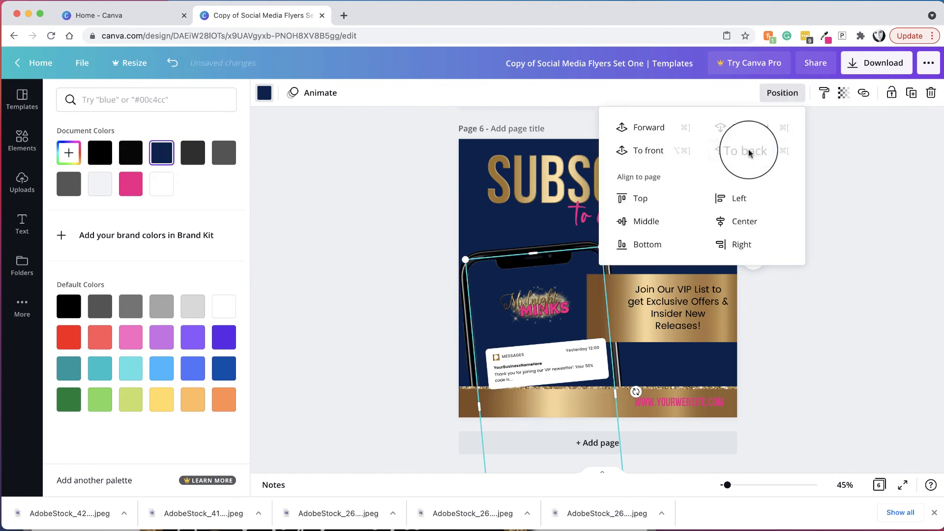
{"action": "left_click", "coordinate": [463, 343]}
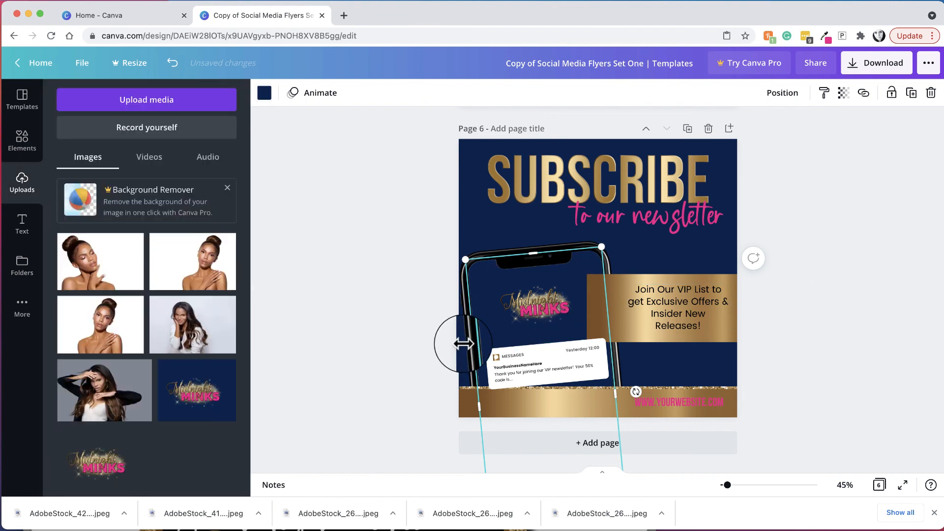
{"action": "left_click", "coordinate": [430, 312]}
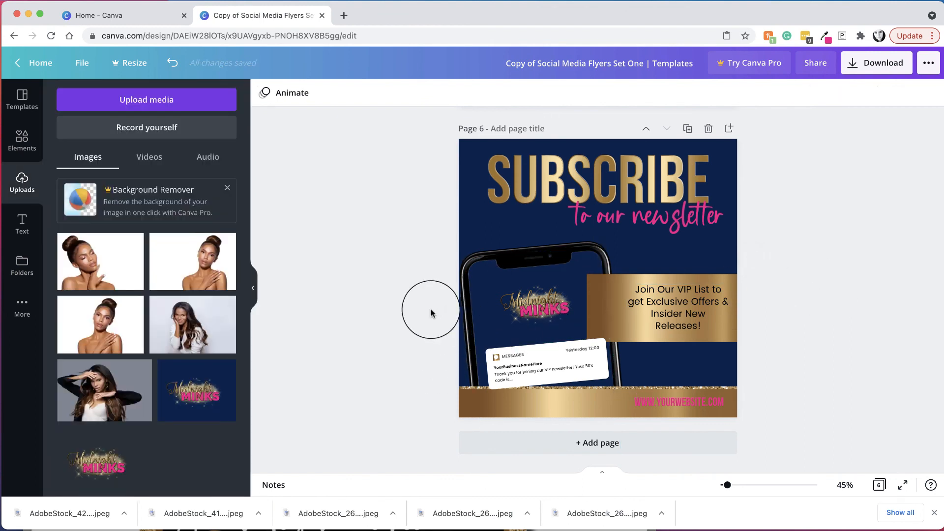
Send page 6's smooth gold footer strip to the back, followed by the gold glitter strip, so both sit behind the phone
{"action": "left_click", "coordinate": [471, 406]}
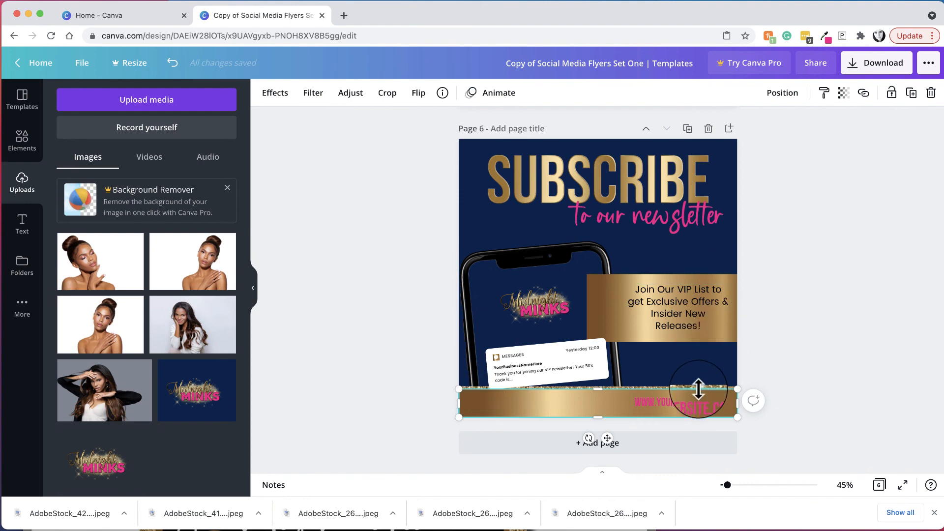
{"action": "left_click", "coordinate": [781, 93]}
{"action": "left_click", "coordinate": [742, 150]}
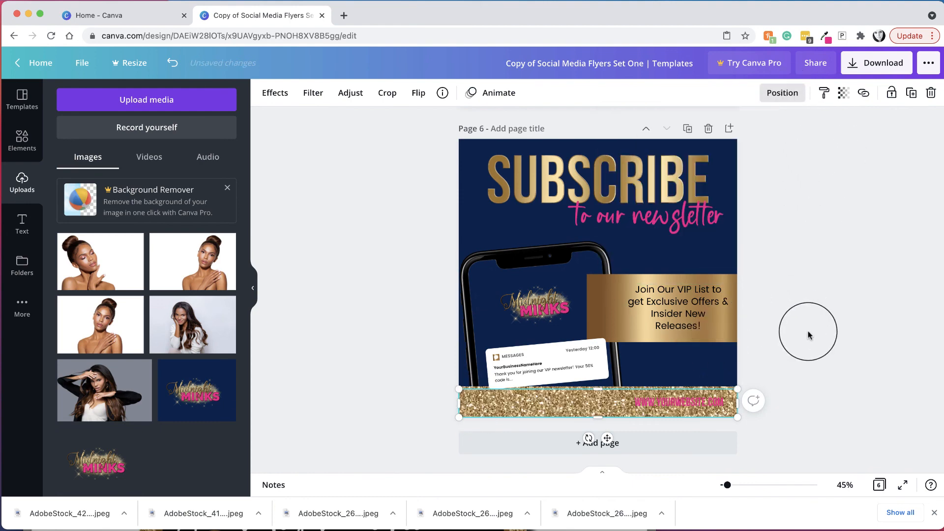
{"action": "left_click", "coordinate": [826, 385]}
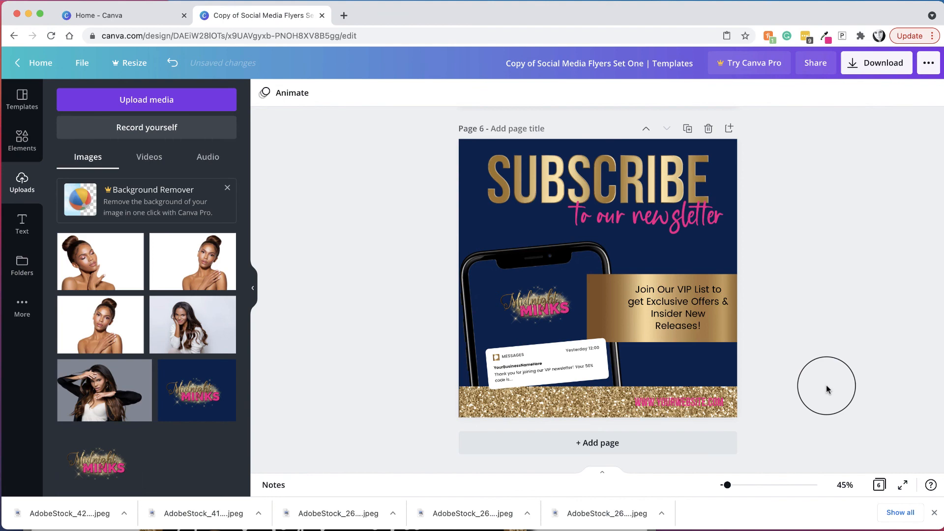
{"action": "left_click", "coordinate": [706, 388]}
{"action": "left_click", "coordinate": [781, 93]}
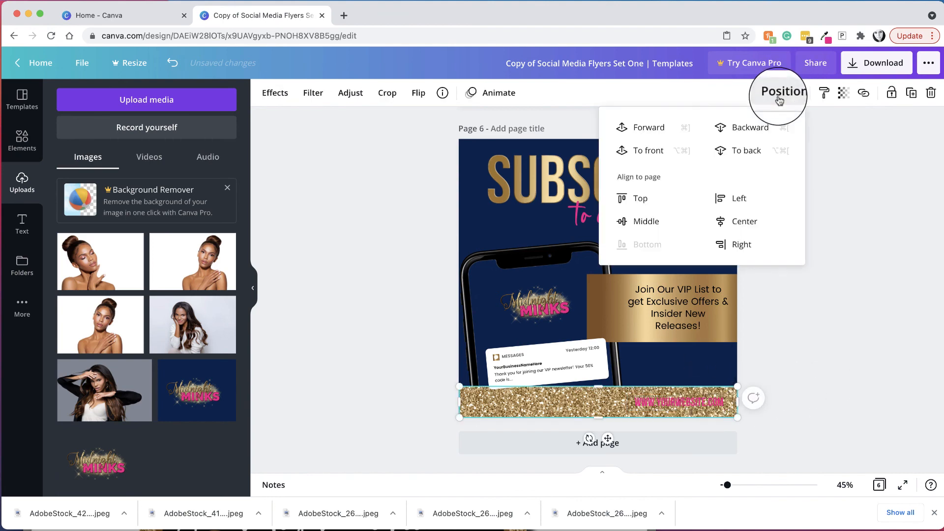
{"action": "left_click", "coordinate": [744, 150]}
{"action": "left_click", "coordinate": [845, 305]}
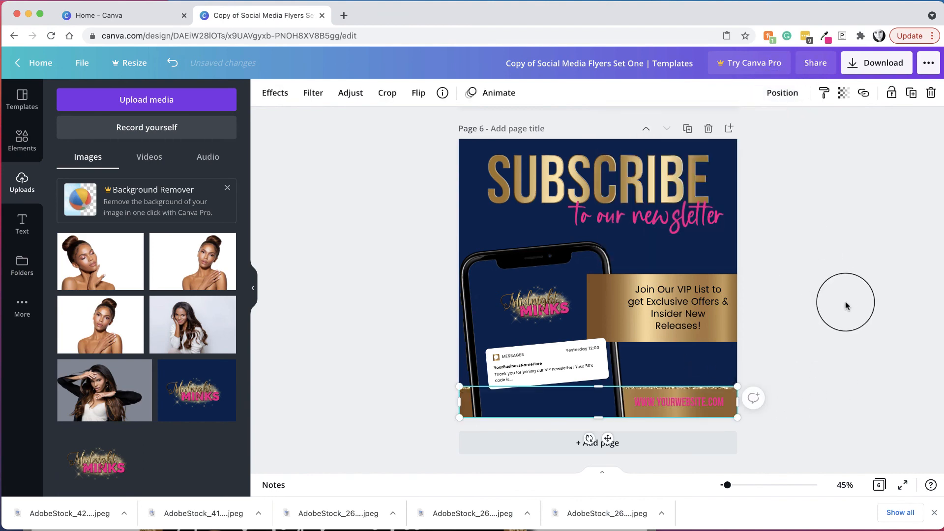
Send the gold banner behind the VIP list text on page 6 to the back
{"action": "left_click", "coordinate": [723, 283]}
{"action": "left_click", "coordinate": [782, 93]}
{"action": "left_click", "coordinate": [744, 150]}
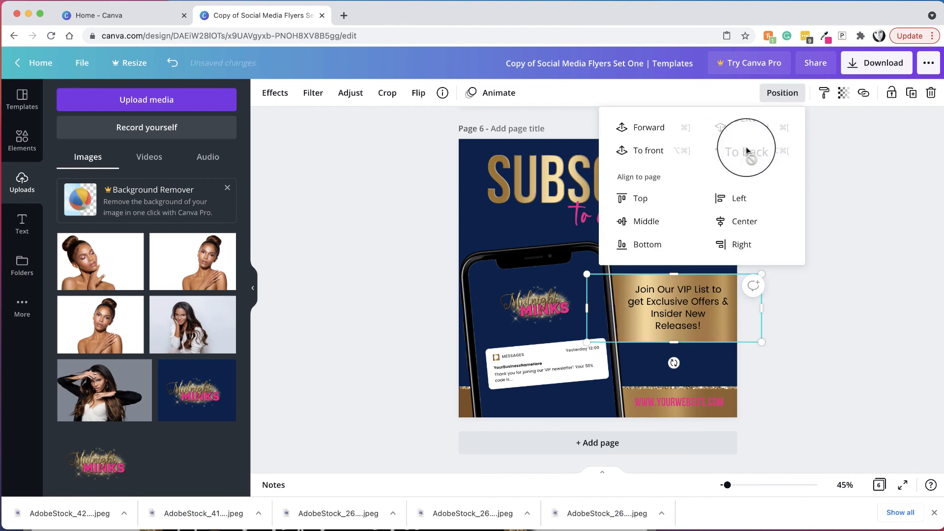
{"action": "left_click", "coordinate": [850, 200]}
{"action": "left_click", "coordinate": [850, 200]}
{"action": "left_click", "coordinate": [333, 351]}
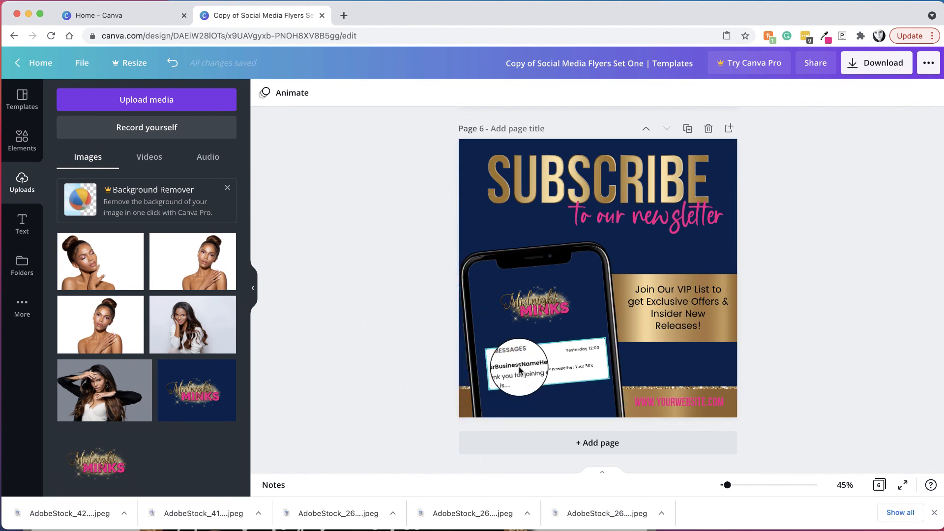
{"action": "left_click", "coordinate": [505, 369]}
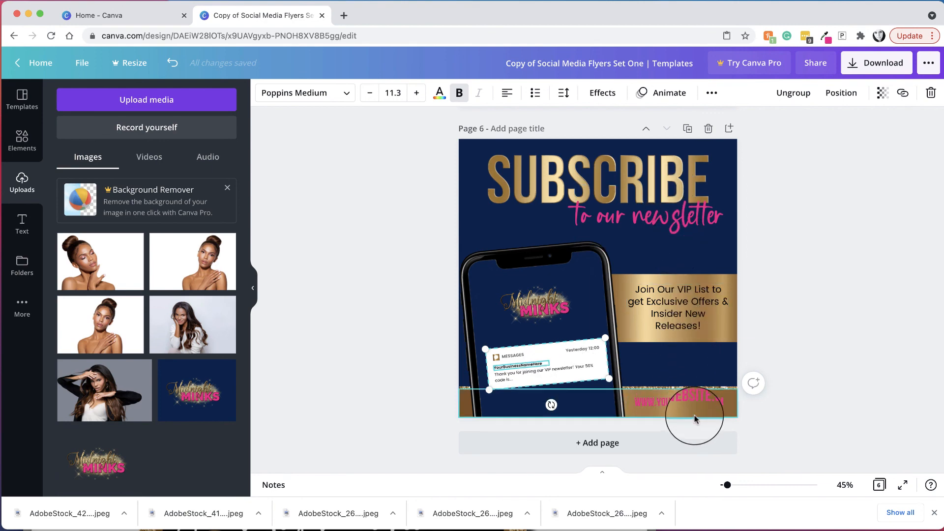
{"action": "left_click", "coordinate": [797, 278]}
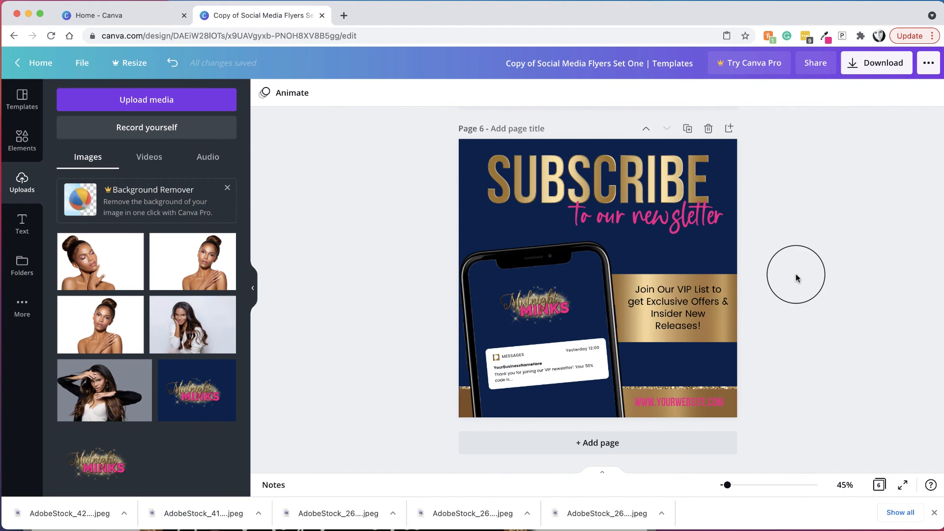
{"action": "scroll", "coordinate": [796, 278], "scroll_direction": "up", "scroll_amount": 12}
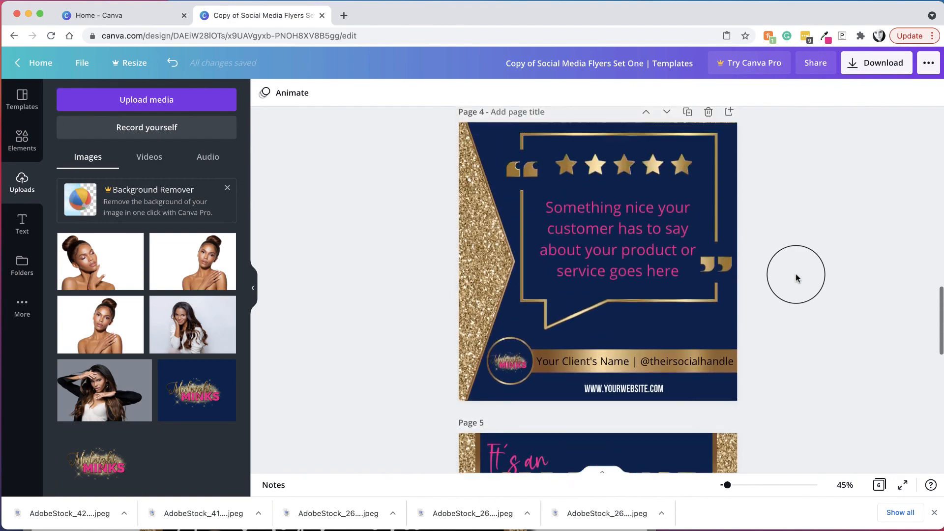
{"action": "scroll", "coordinate": [796, 278], "scroll_direction": "up", "scroll_amount": 15}
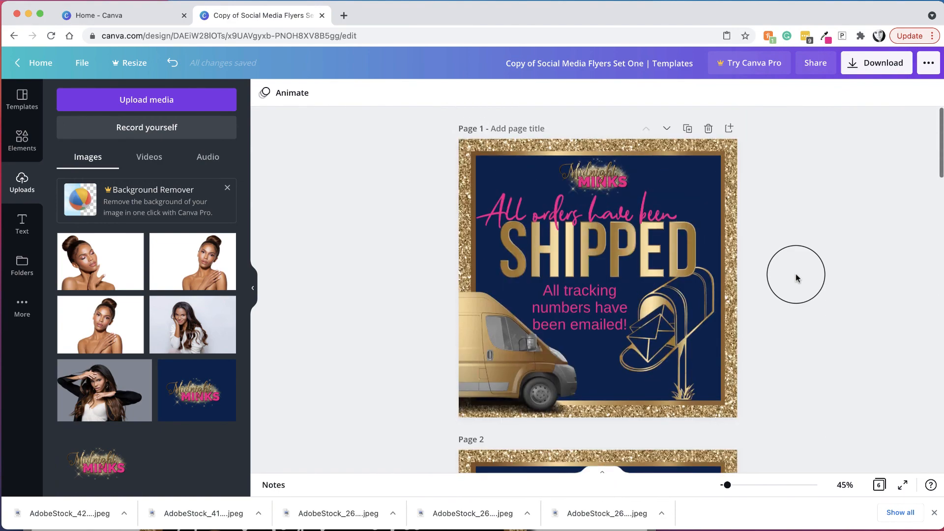